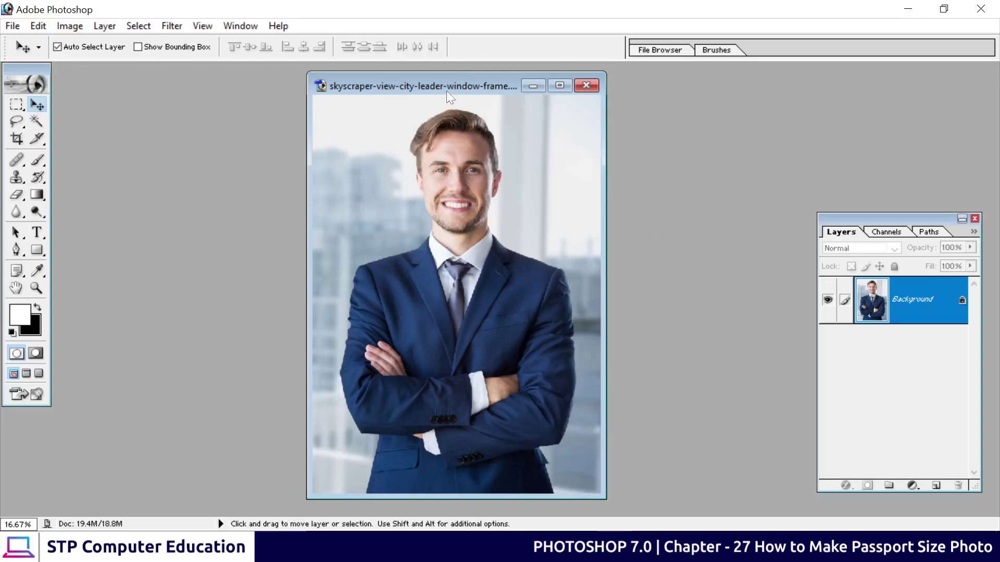
# Drag the skyscraper-view portrait's window in two moves to the left of the workspace
pyautogui.moveTo(446, 90)
pyautogui.mouseDown()
pyautogui.moveTo(301, 93)
pyautogui.moveTo(583, 100)
pyautogui.mouseUp()
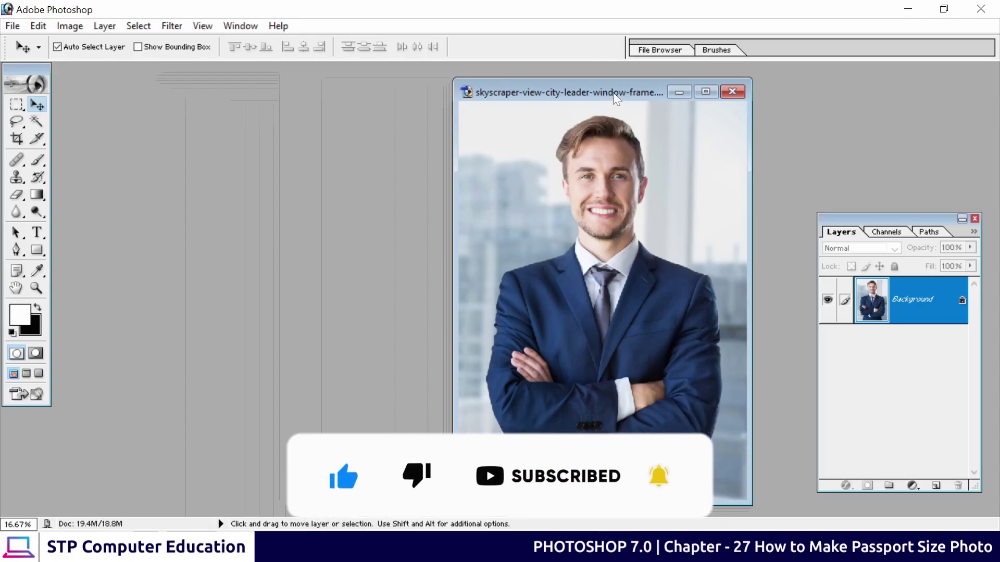
pyautogui.moveTo(614, 94); pyautogui.dragTo(461, 89)
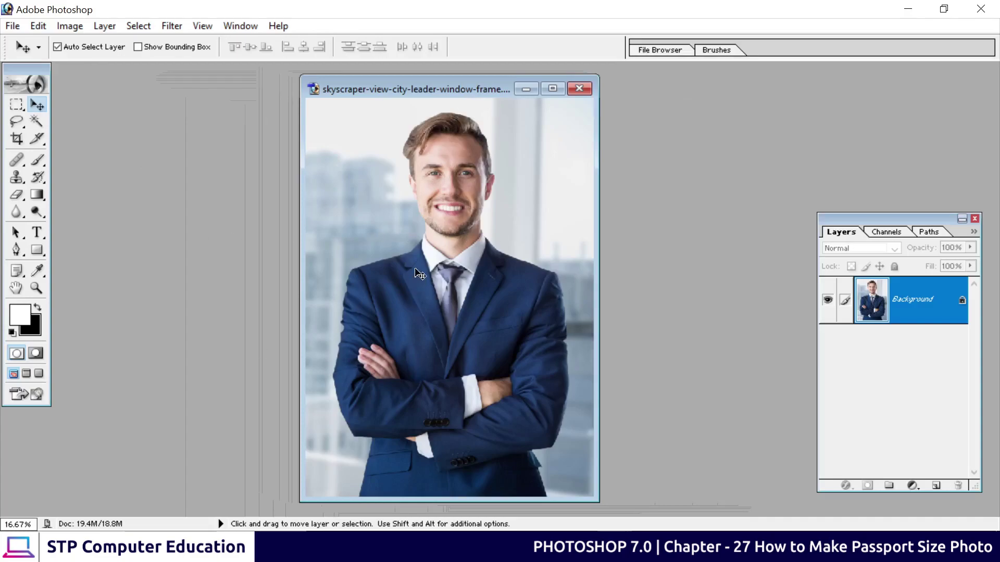
# Set the Crop tool to width 3.5 cm, height 4.5 cm and resolution 300 pixels/cm
pyautogui.click(16, 139)
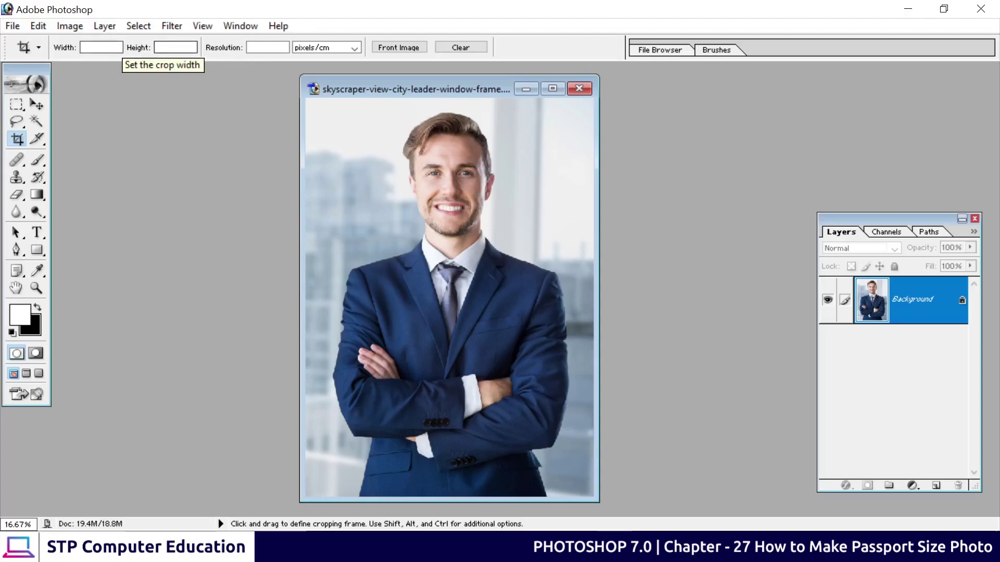
pyautogui.click(159, 47)
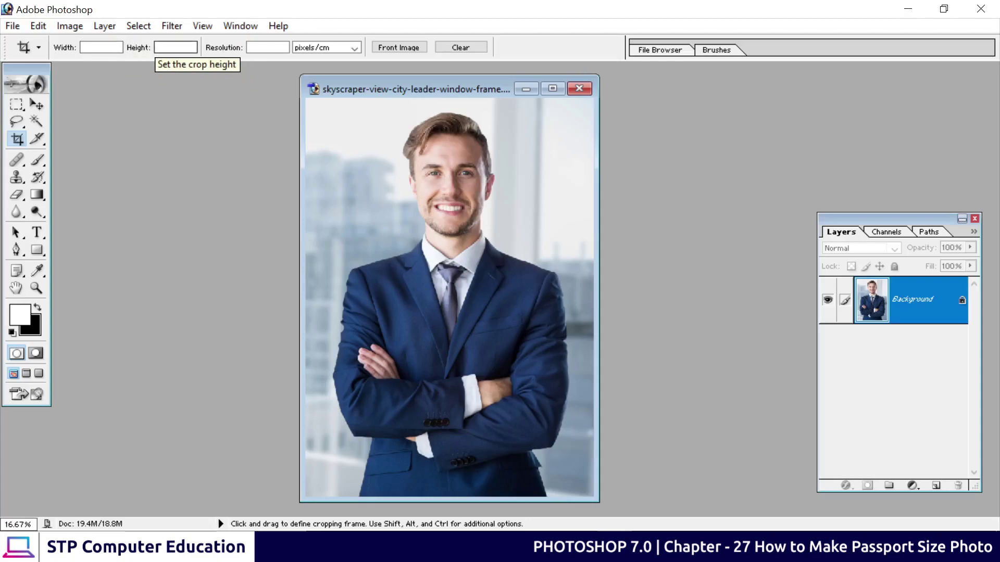
pyautogui.click(94, 47)
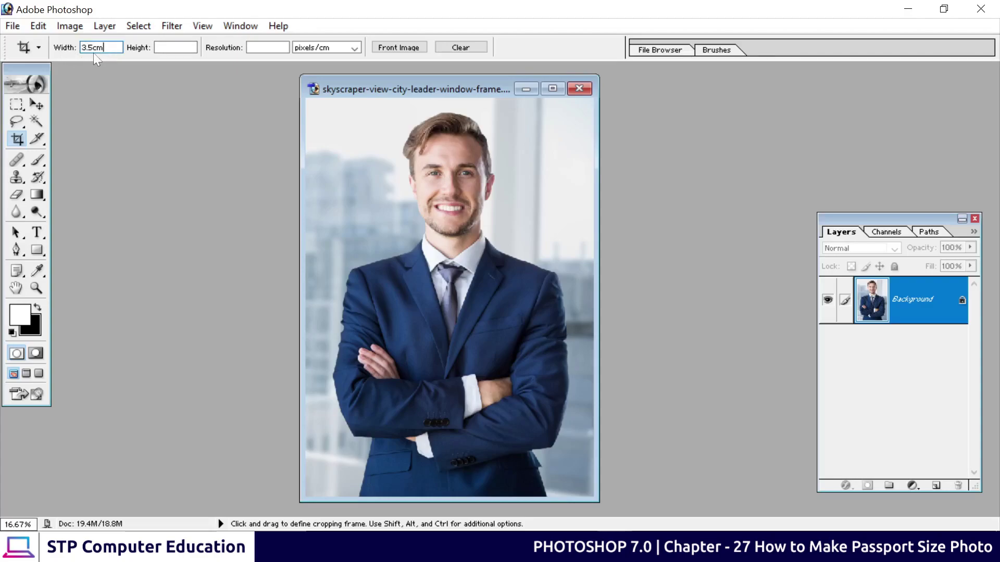
pyautogui.press('Tab')
pyautogui.write('.5c')
pyautogui.write('m')
pyautogui.press('Tab')
pyautogui.write('300')
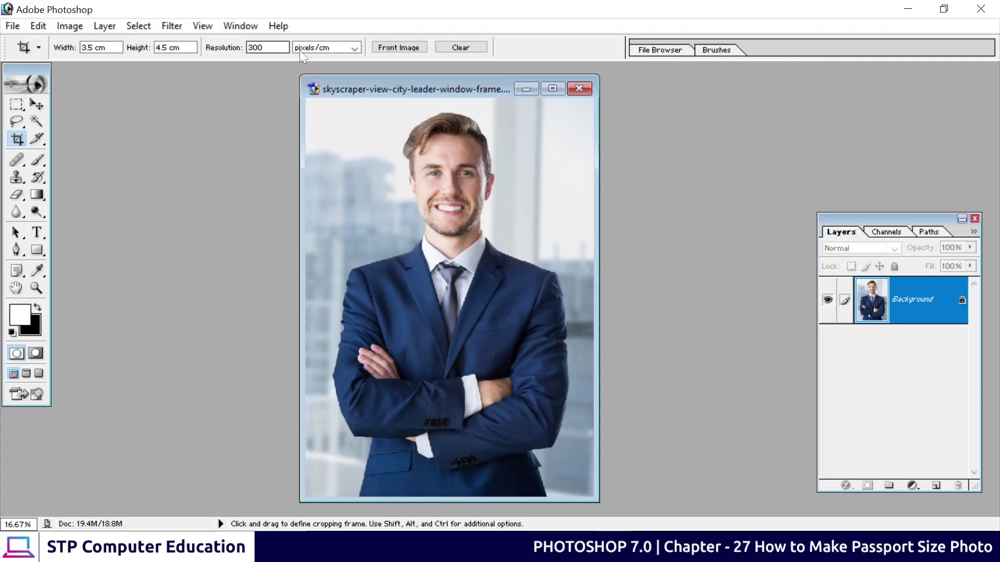
pyautogui.click(171, 51)
pyautogui.click(263, 48)
pyautogui.click(322, 48)
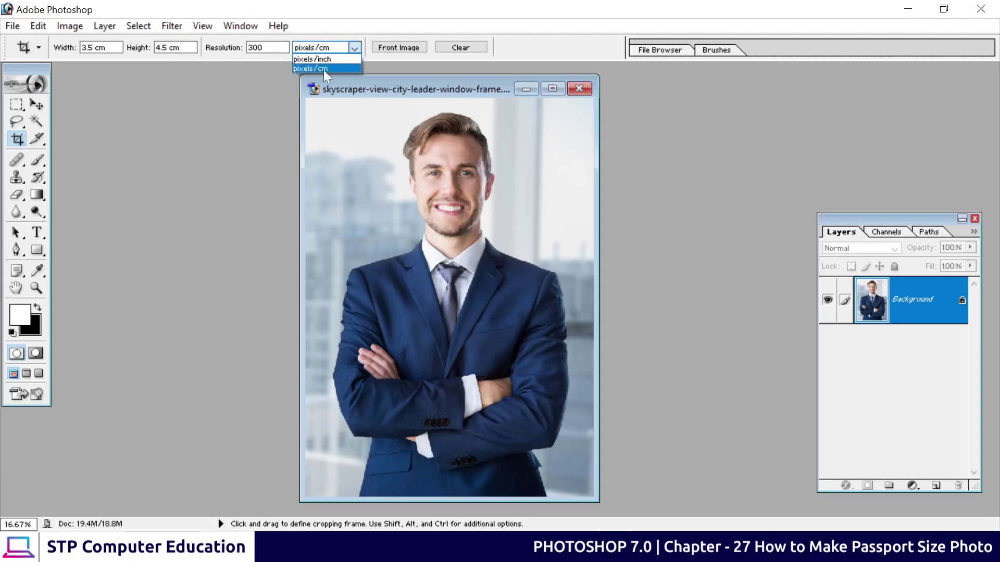
pyautogui.click(323, 70)
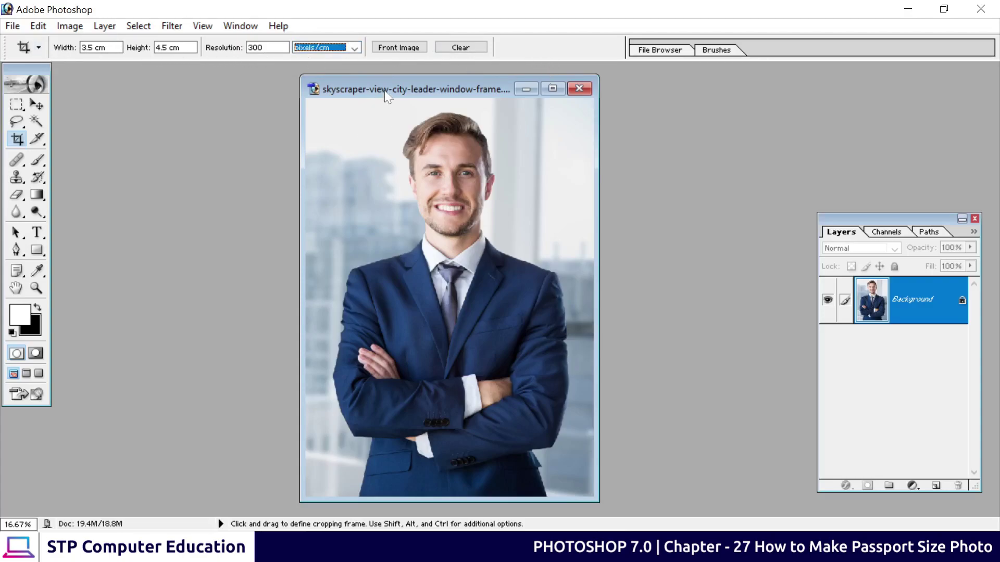
# Draw a crop frame around the head and shoulders, nudge it with arrow keys, and commit
pyautogui.moveTo(361, 105); pyautogui.dragTo(549, 323)
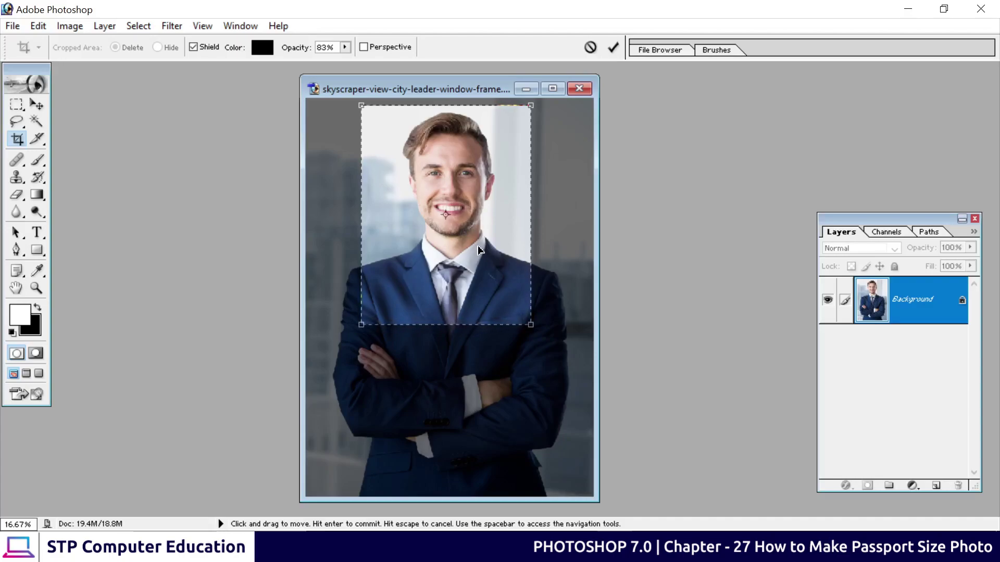
pyautogui.press('Right')
pyautogui.press('Right')
pyautogui.press('Right')
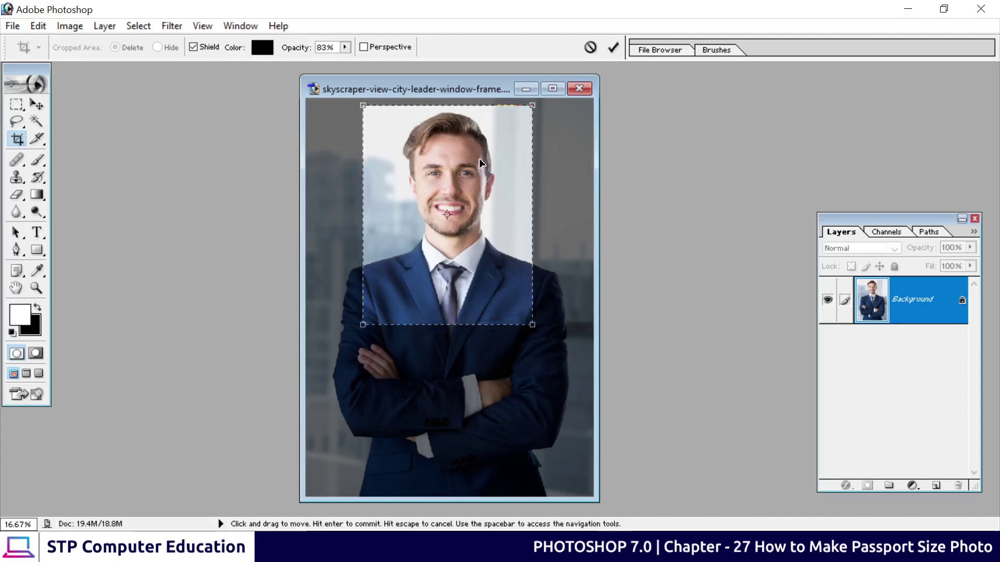
pyautogui.press('Left')
pyautogui.press('Left')
pyautogui.press('Left')
pyautogui.press('Down')
pyautogui.press('Down')
pyautogui.press('Down')
pyautogui.press('Left')
pyautogui.press('Left')
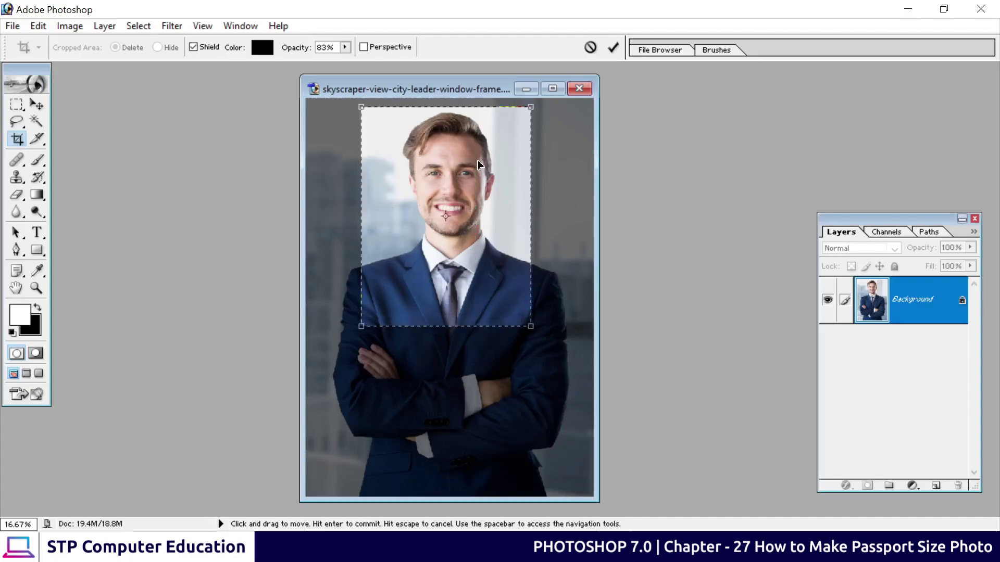
pyautogui.press('Right')
pyautogui.press('Right')
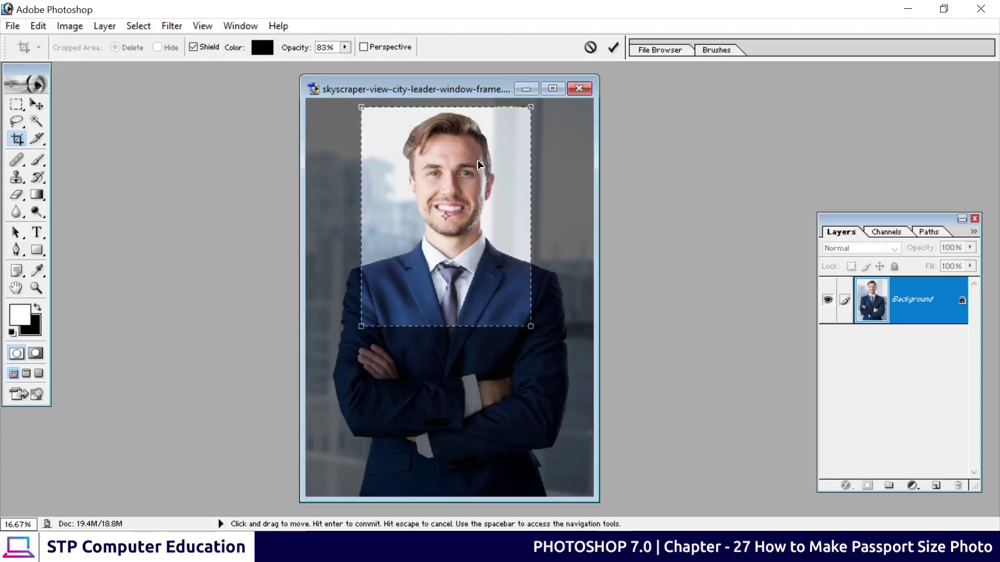
pyautogui.press('Up')
pyautogui.press('Right')
pyautogui.press('Up')
pyautogui.press('Right')
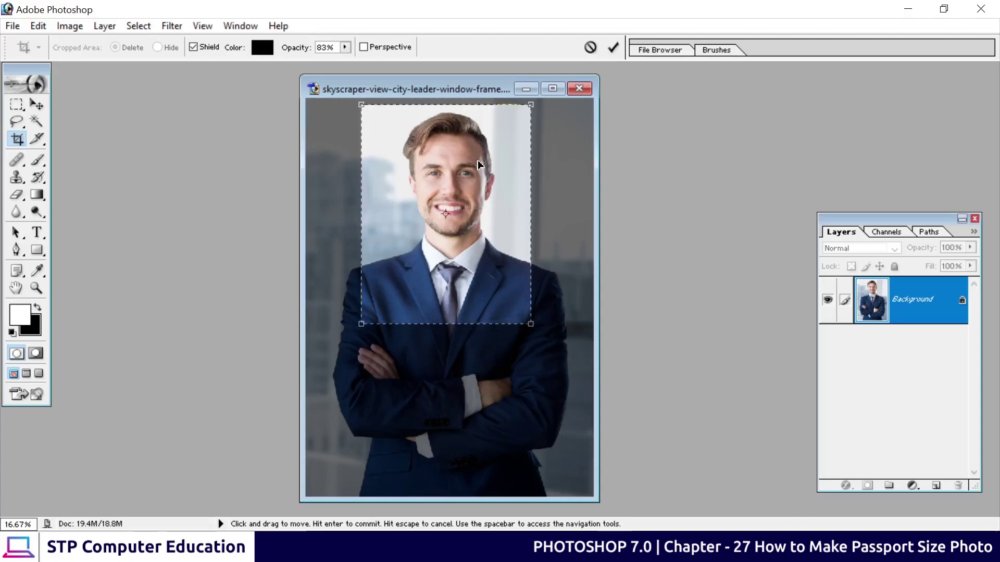
pyautogui.press('Up')
pyautogui.press('Right')
pyautogui.press('Right')
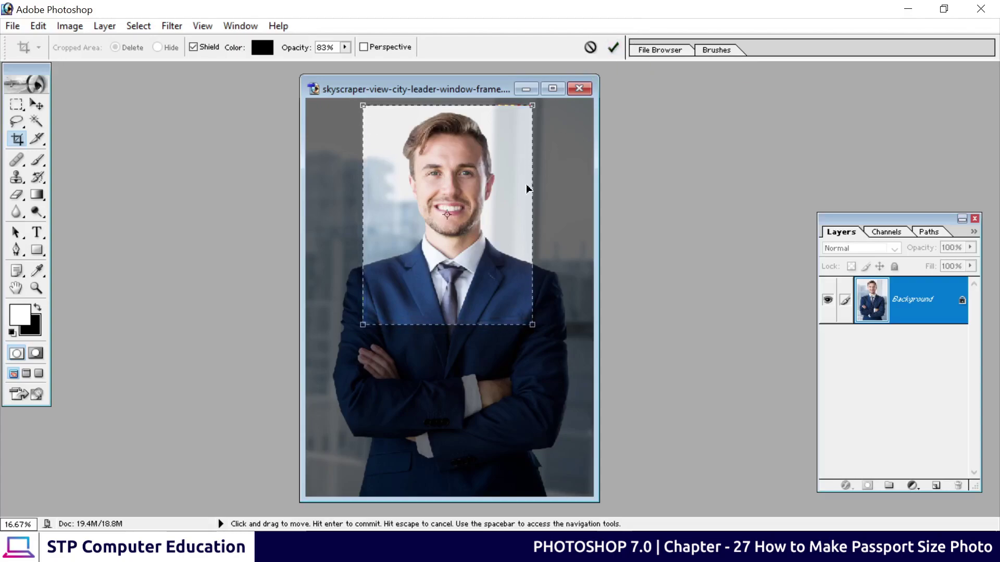
pyautogui.press('Return')
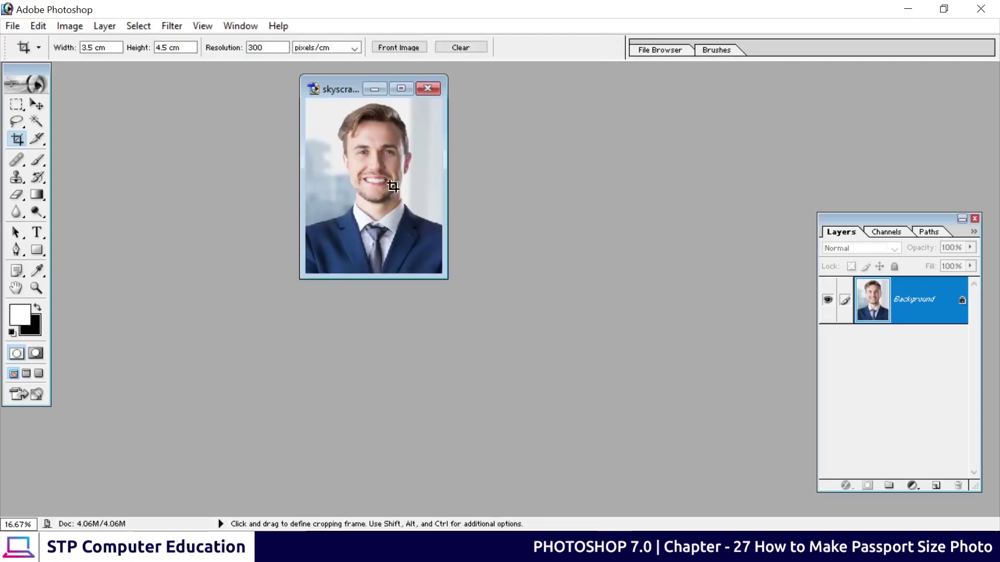
# Maximize the cropped portrait's window and zoom it to 50%
pyautogui.click(401, 90)
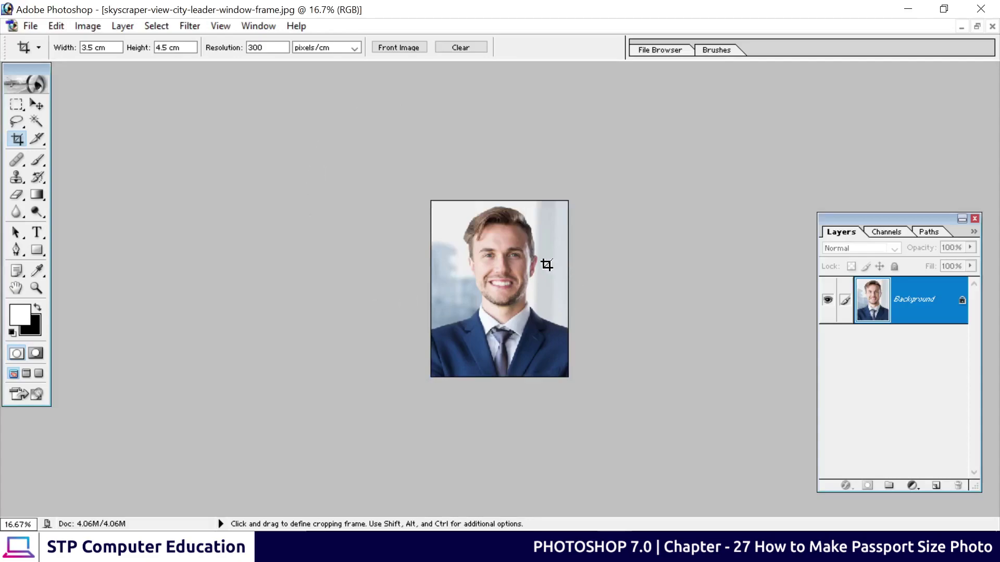
pyautogui.hotkey('ctrl', '+')
pyautogui.hotkey('ctrl', '+')
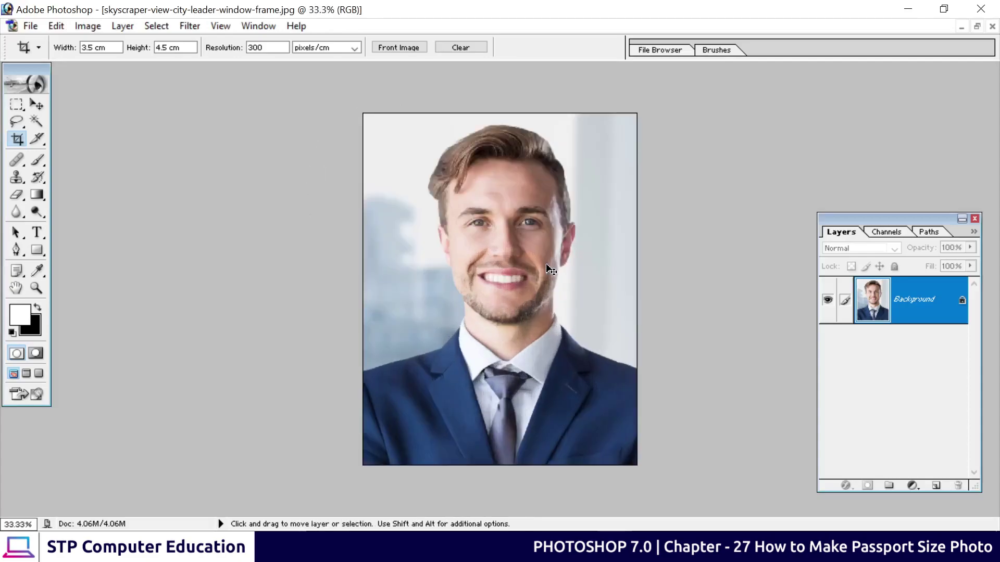
pyautogui.hotkey('ctrl', '-')
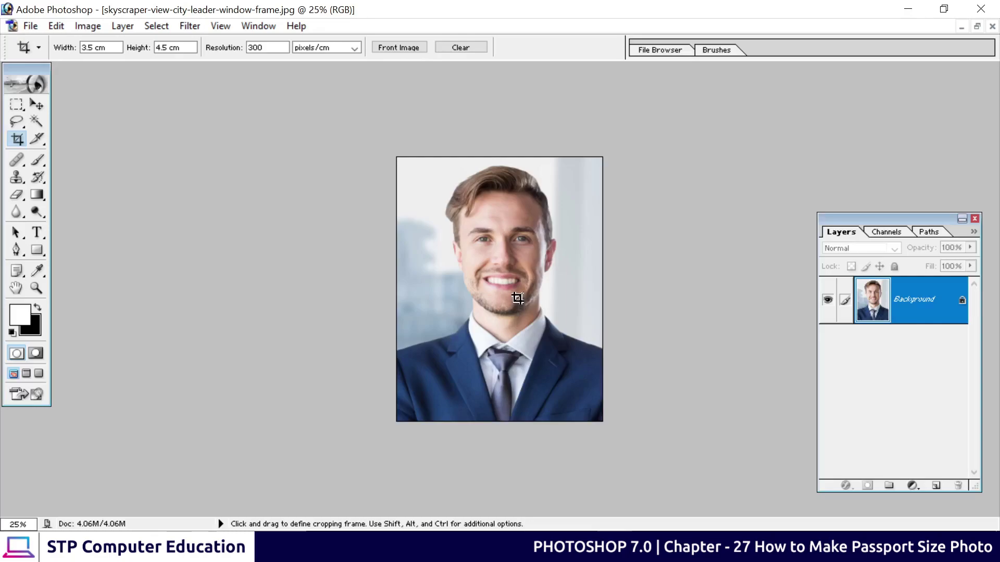
pyautogui.hotkey('ctrl', '+')
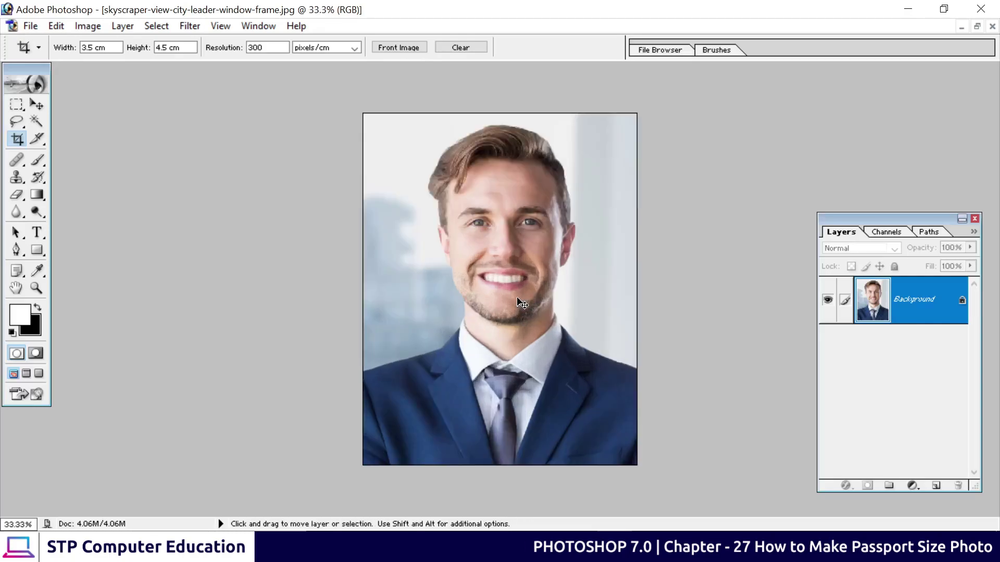
pyautogui.hotkey('ctrl', '+')
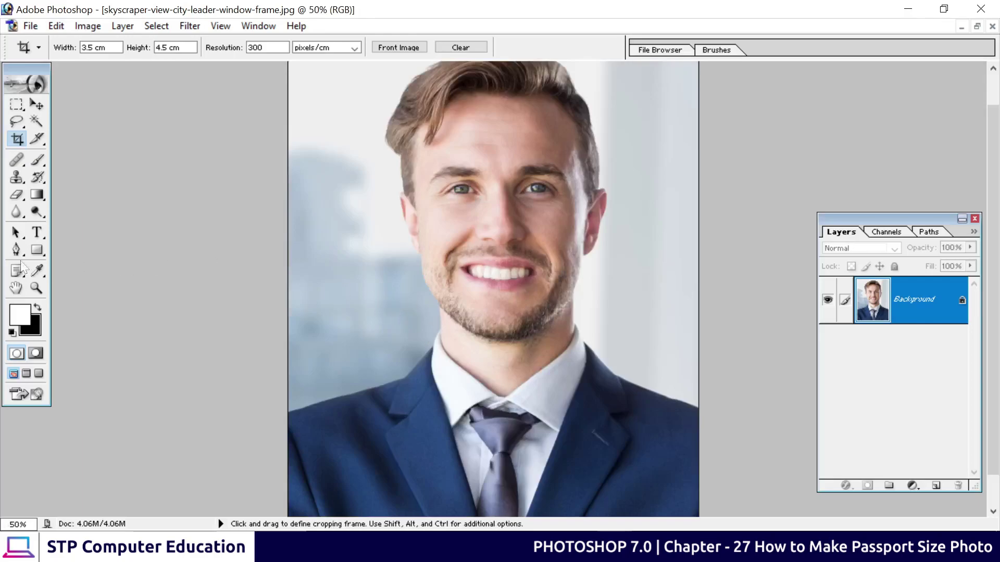
# Select the Pen tool and zoom to 200% on the collar and lapel
pyautogui.click(13, 252)
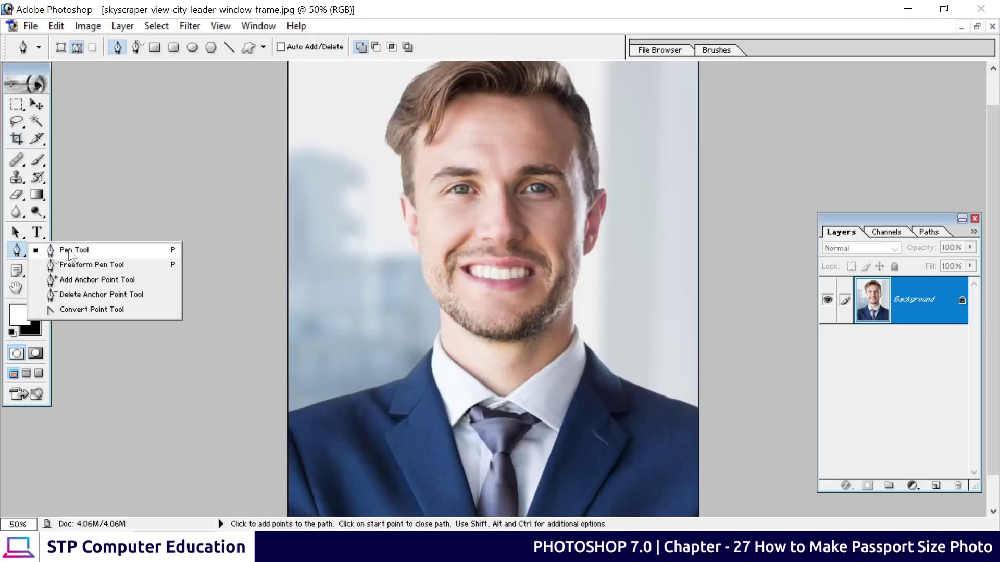
pyautogui.moveTo(12, 251); pyautogui.dragTo(71, 251)
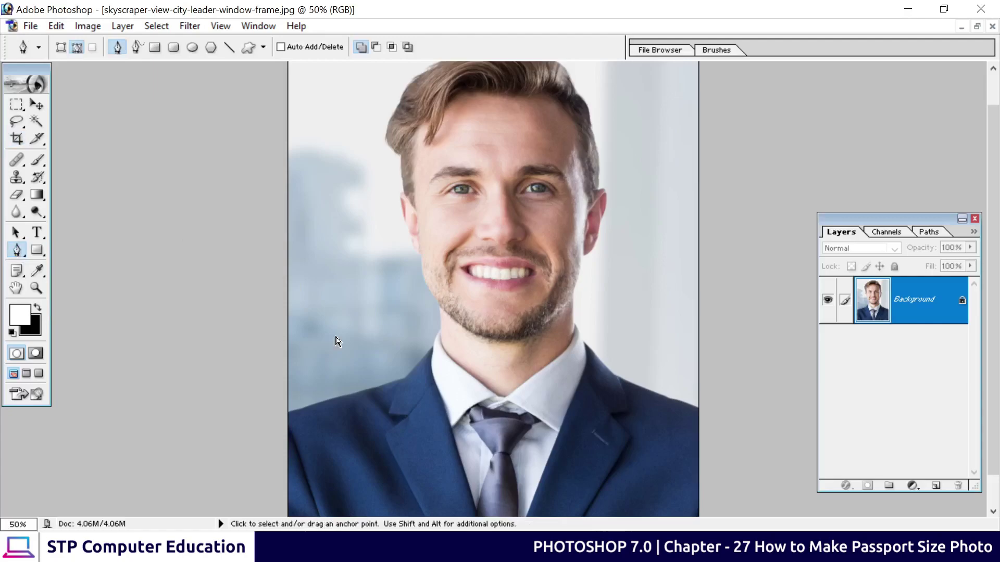
pyautogui.hotkey('ctrl', '+')
pyautogui.moveTo(325, 364)
pyautogui.mouseDown()
pyautogui.moveTo(397, 190)
pyautogui.moveTo(392, 172)
pyautogui.mouseUp()
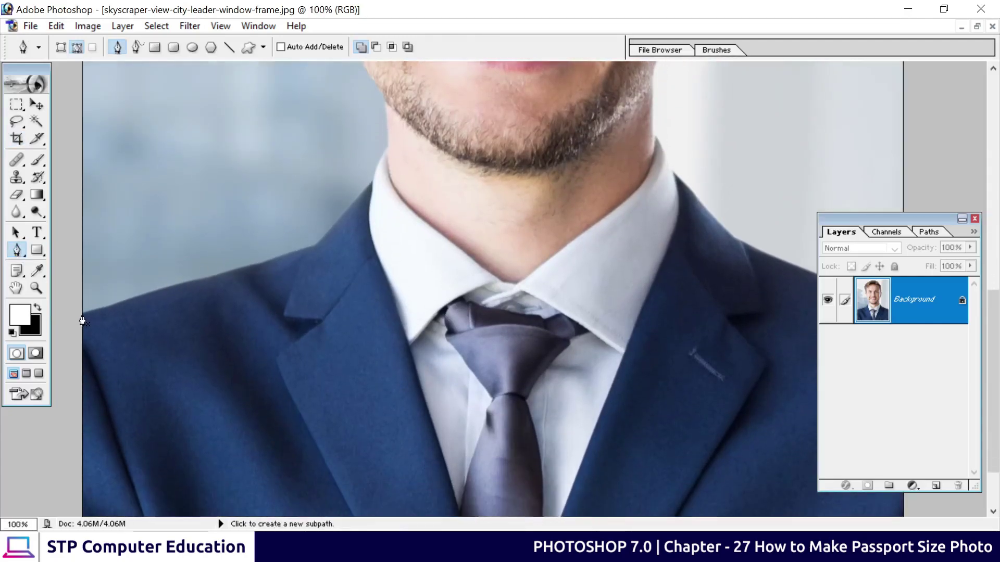
pyautogui.hotkey('ctrl', '+')
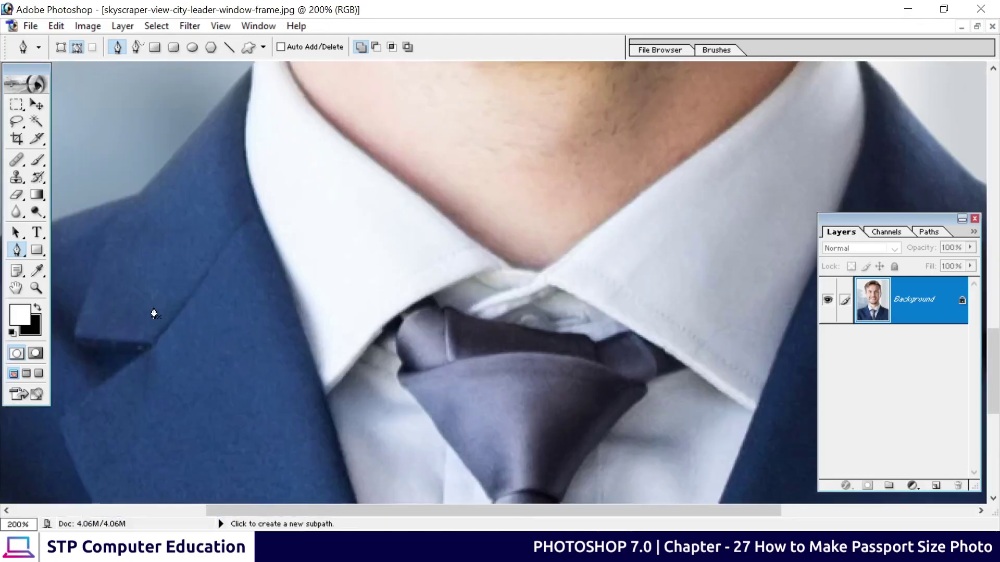
pyautogui.moveTo(156, 313)
pyautogui.mouseDown()
pyautogui.moveTo(269, 413)
pyautogui.moveTo(522, 351)
pyautogui.mouseUp()
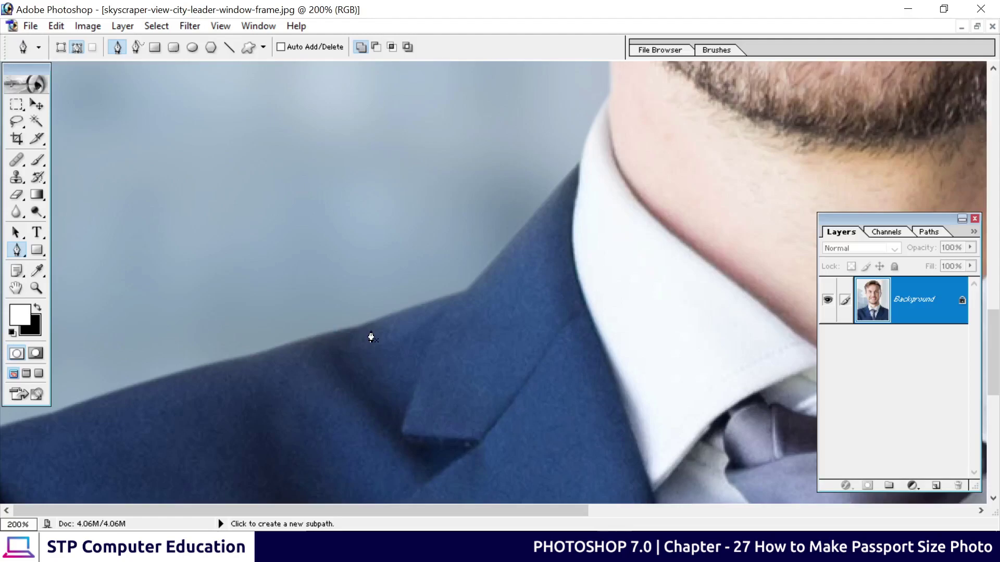
# Undo the stray path points and pan to the left edge of the jacket shoulder
pyautogui.press('ctrl')
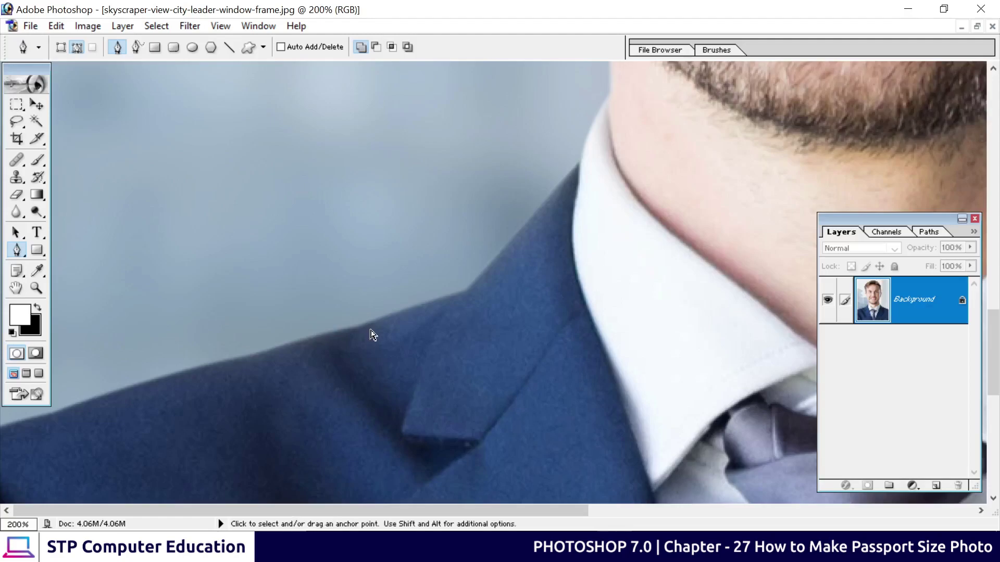
pyautogui.hotkey('ctrl', '-')
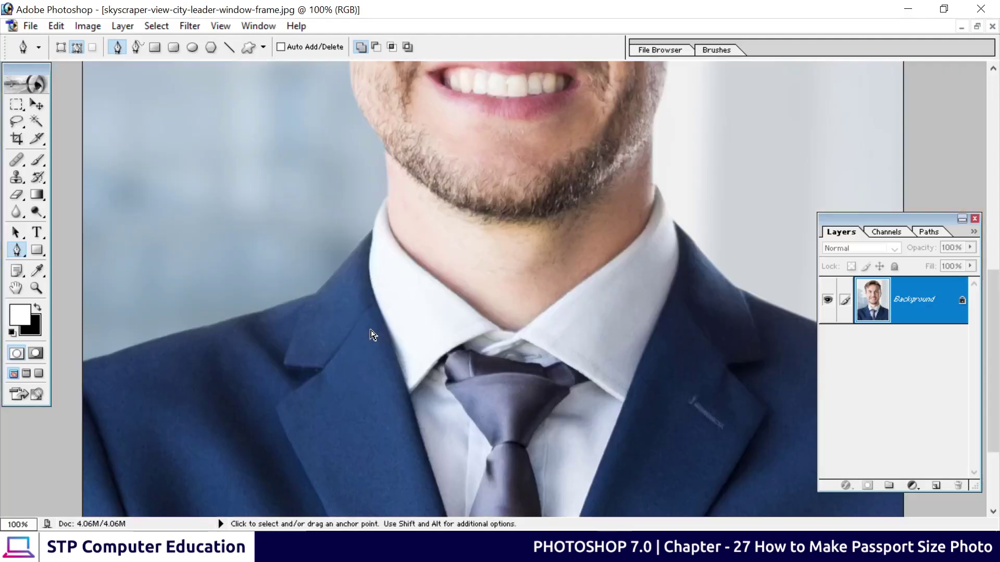
pyautogui.hotkey('ctrl', '+')
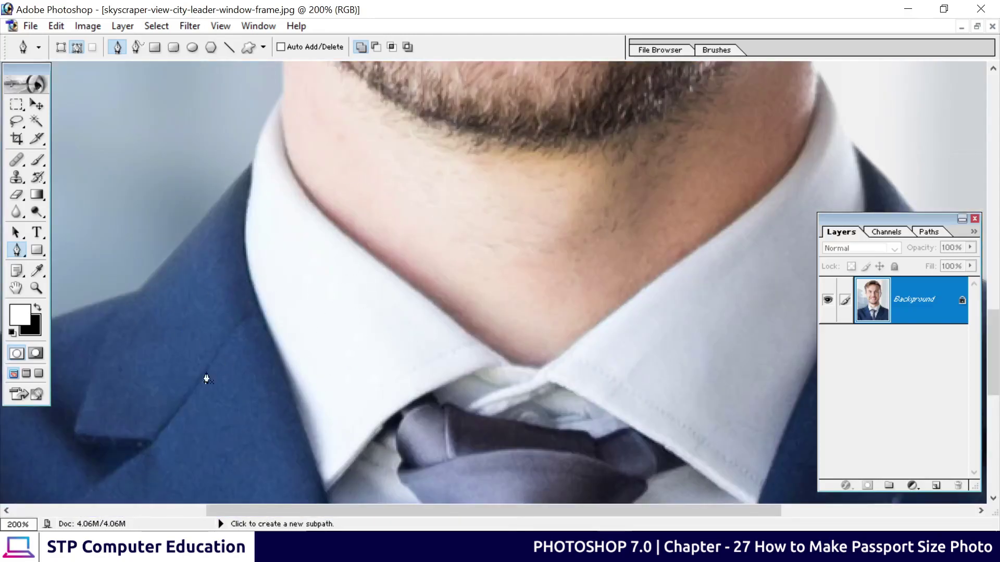
pyautogui.click(139, 404)
pyautogui.click(525, 303)
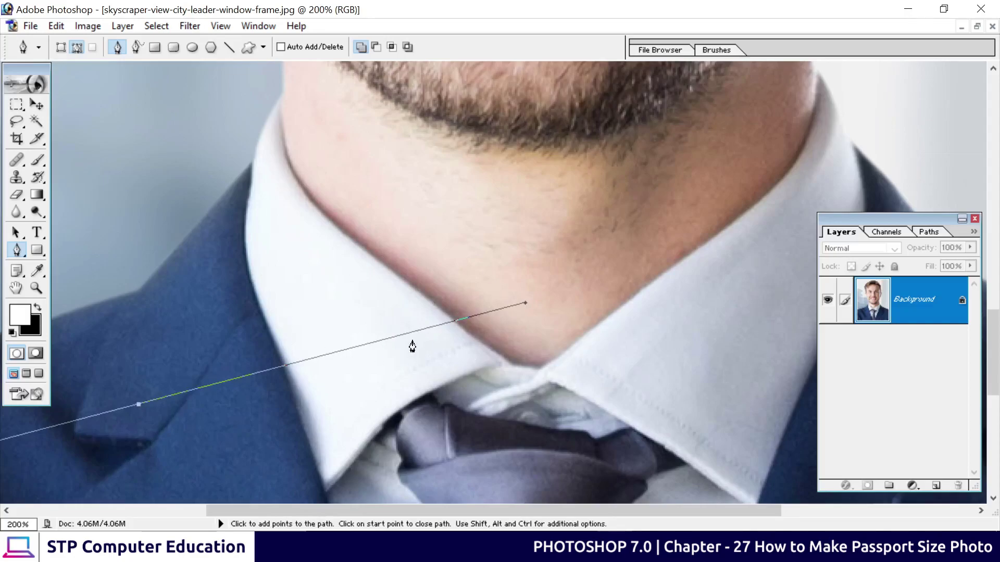
pyautogui.hotkey('ctrl', 'z')
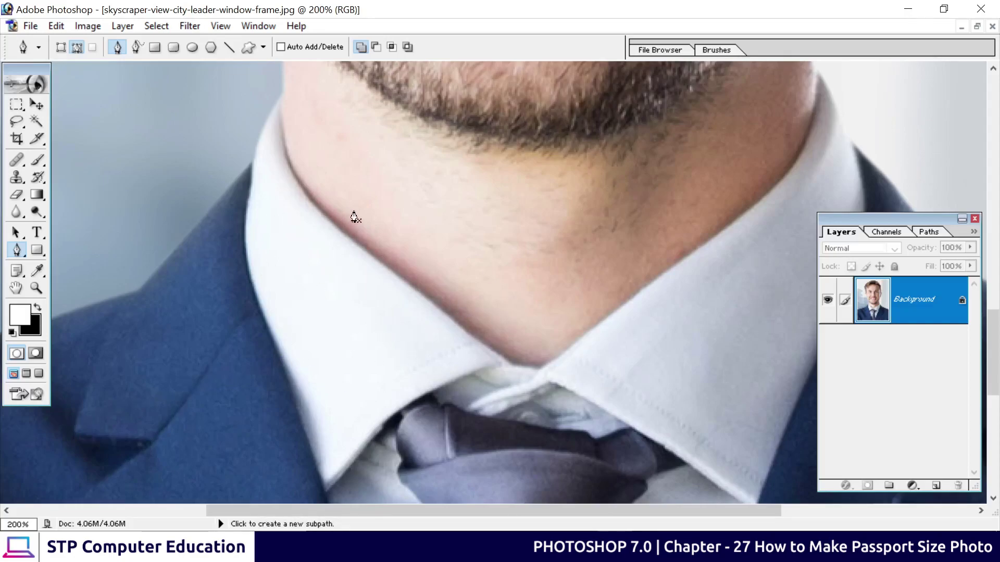
pyautogui.press('space')
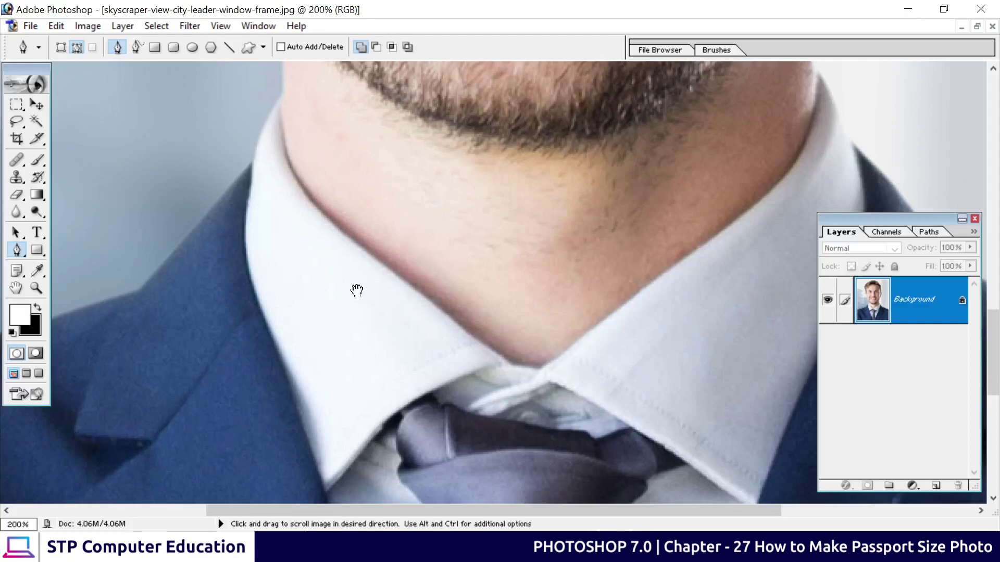
pyautogui.press('space')
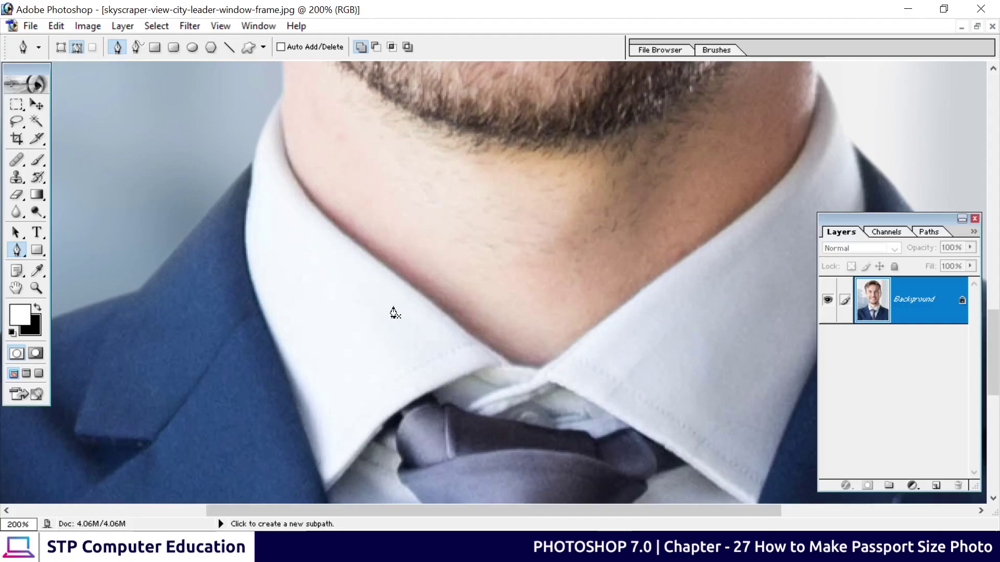
pyautogui.press('space')
pyautogui.moveTo(162, 414)
pyautogui.mouseDown()
pyautogui.moveTo(357, 312)
pyautogui.moveTo(292, 353)
pyautogui.moveTo(310, 270)
pyautogui.moveTo(327, 443)
pyautogui.moveTo(314, 391)
pyautogui.moveTo(335, 417)
pyautogui.moveTo(349, 356)
pyautogui.moveTo(354, 394)
pyautogui.mouseUp()
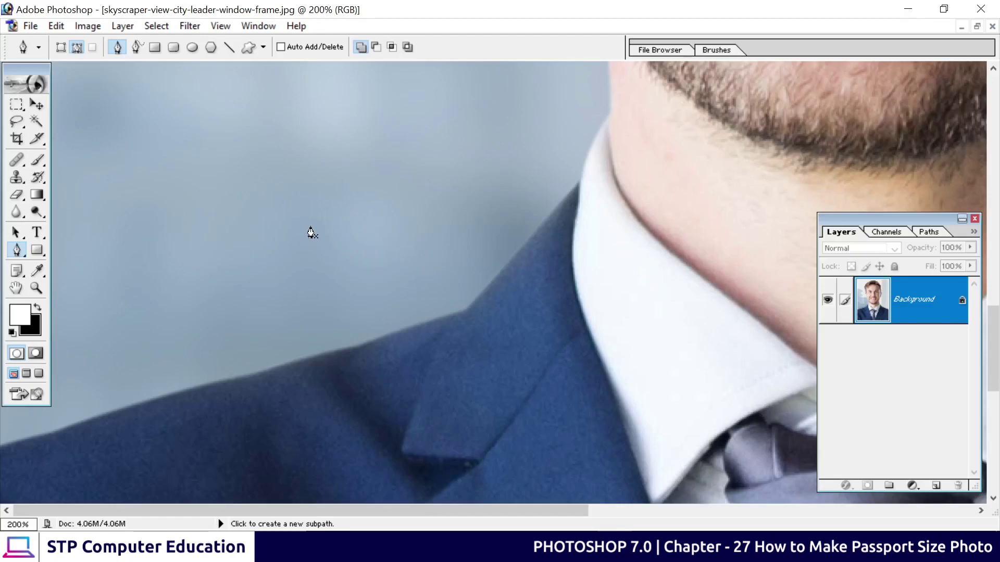
# Place Pen anchors and curves along the shoulder edge, redoing one misplaced segment
pyautogui.click(2, 446)
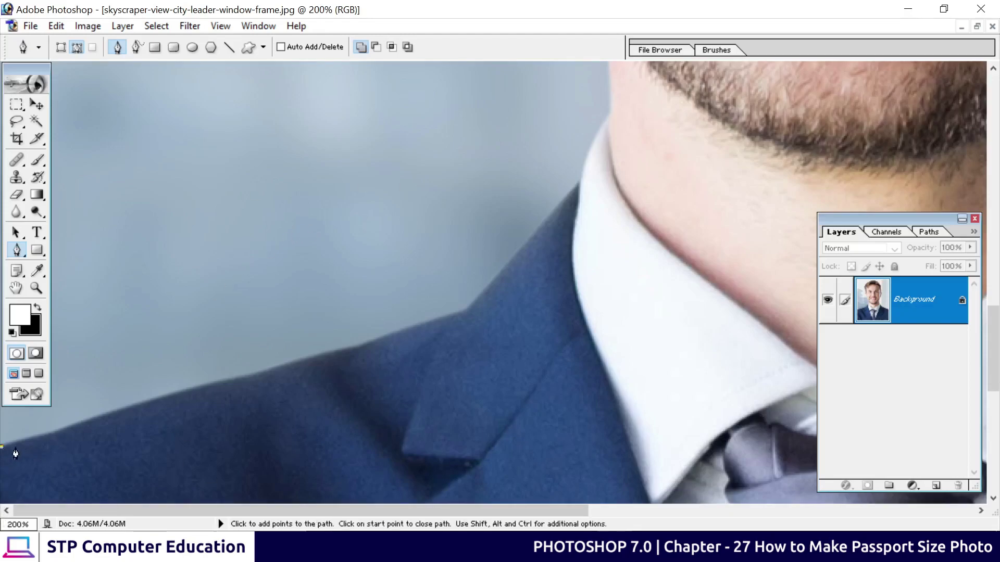
pyautogui.click(47, 437)
pyautogui.moveTo(48, 440); pyautogui.dragTo(56, 435)
pyautogui.moveTo(255, 373); pyautogui.dragTo(269, 376)
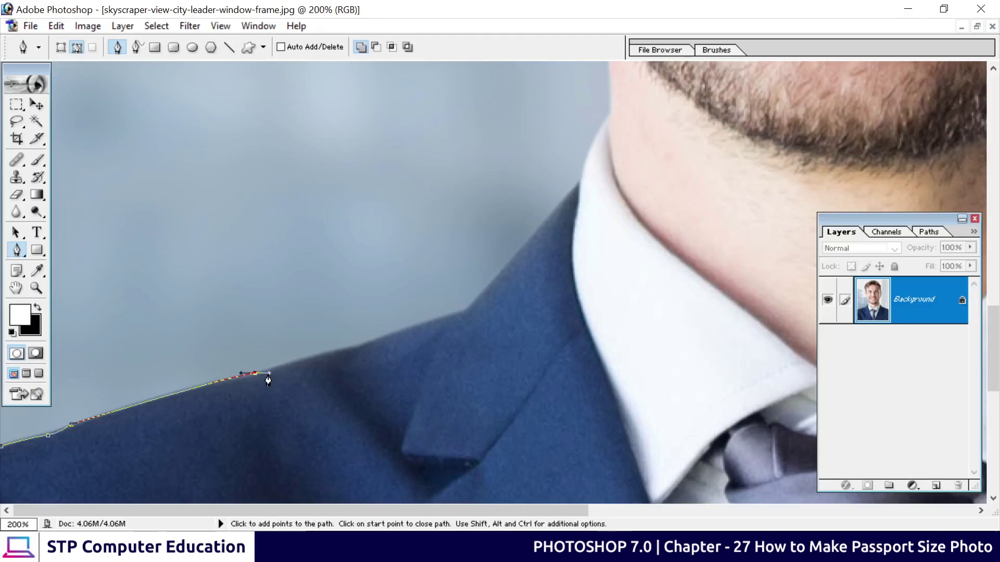
pyautogui.hotkey('ctrl', 'z')
pyautogui.moveTo(244, 379); pyautogui.dragTo(281, 378)
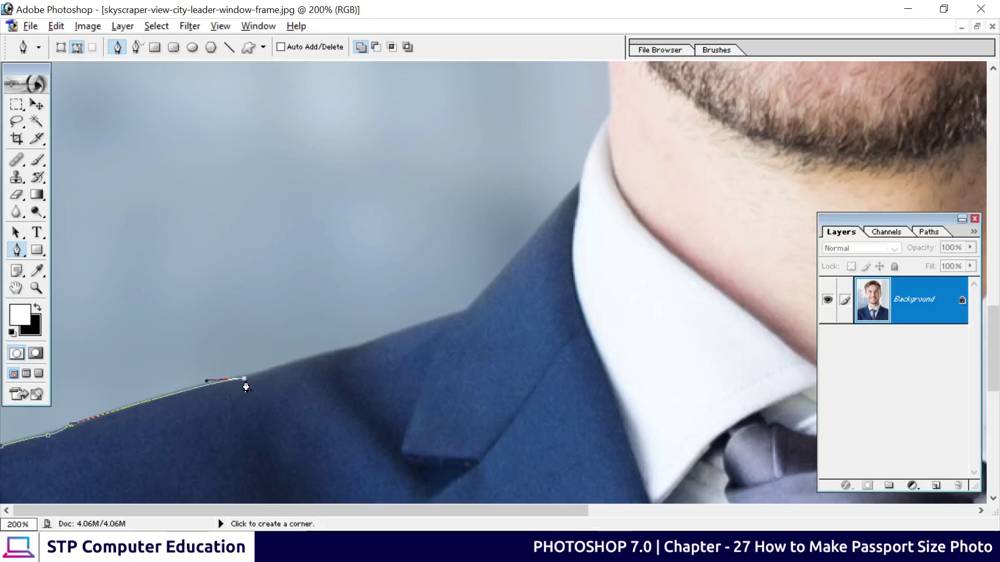
pyautogui.click(301, 359)
pyautogui.click(328, 353)
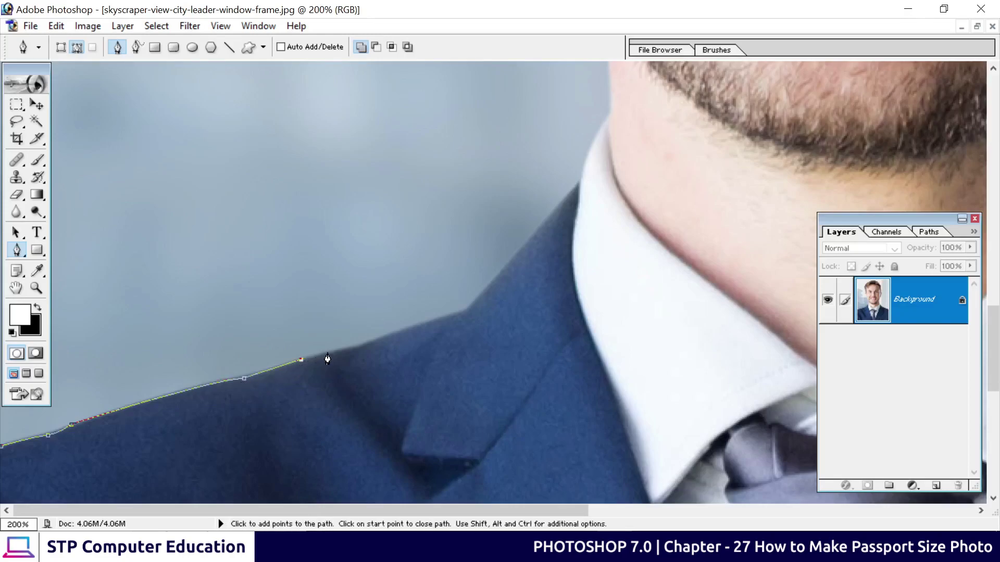
pyautogui.click(356, 346)
pyautogui.click(464, 316)
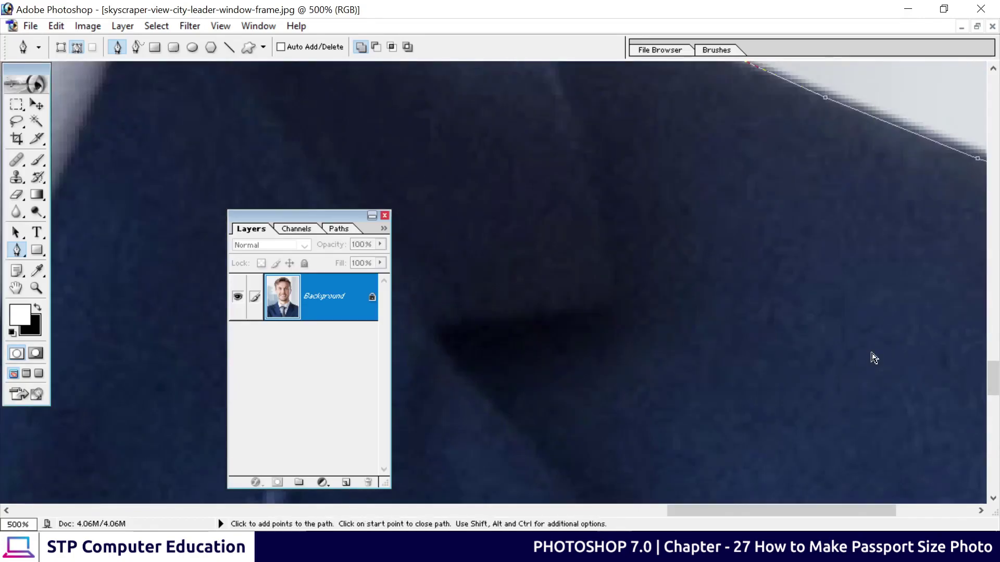
# Move the Layers palette aside and pan around the head to review the traced outline
pyautogui.hotkey('ctrl', '-')
pyautogui.hotkey('ctrl', '-')
pyautogui.hotkey('ctrl', '-')
pyautogui.hotkey('ctrl', '-')
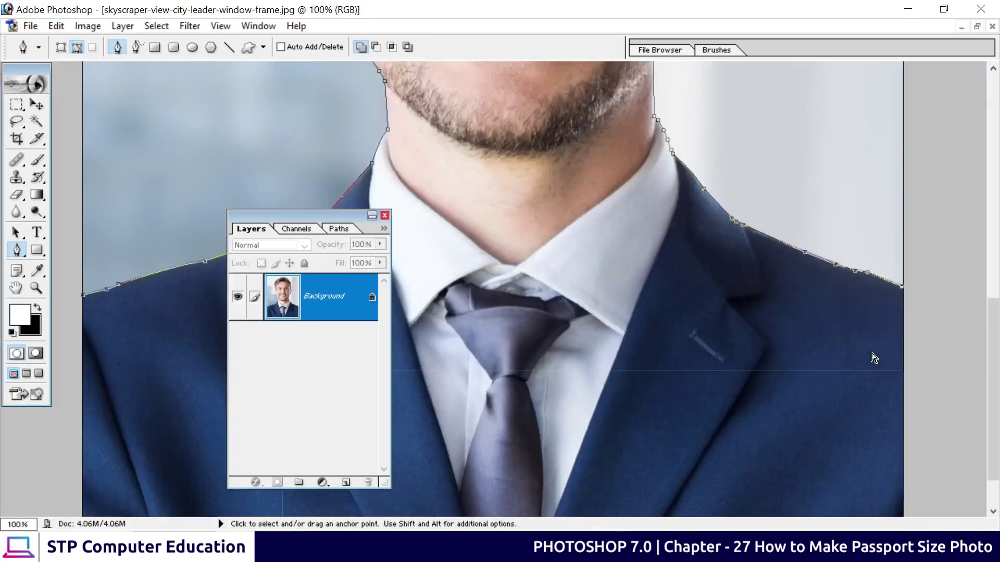
pyautogui.hotkey('ctrl', '-')
pyautogui.hotkey('ctrl', '-')
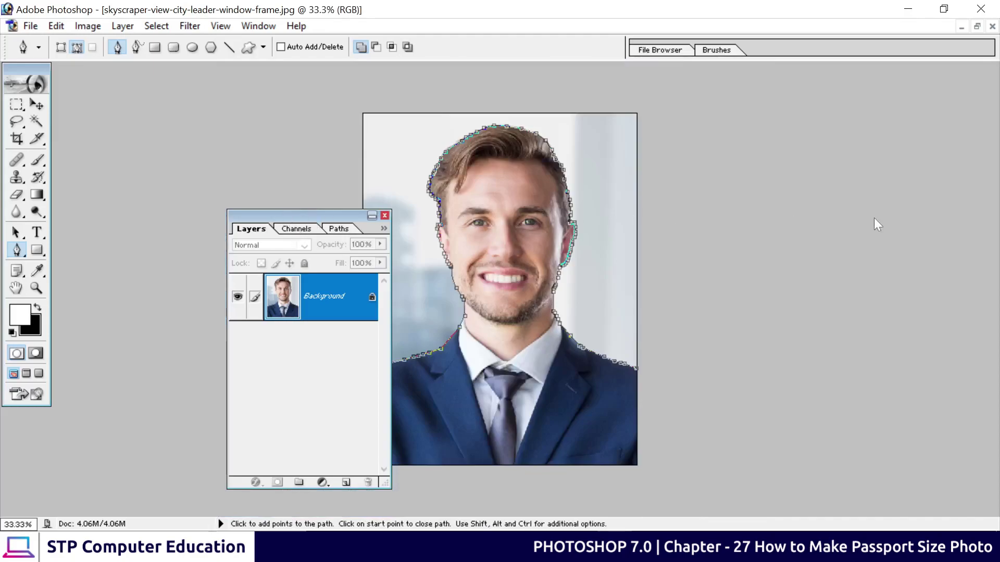
pyautogui.moveTo(379, 216); pyautogui.dragTo(945, 232)
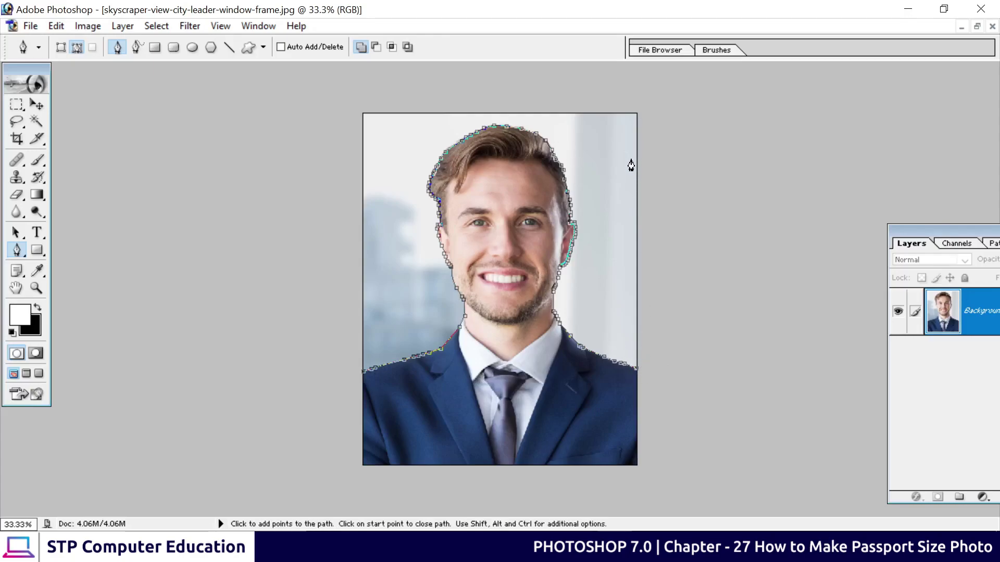
pyautogui.hotkey('ctrl', '+')
pyautogui.hotkey('ctrl', '+')
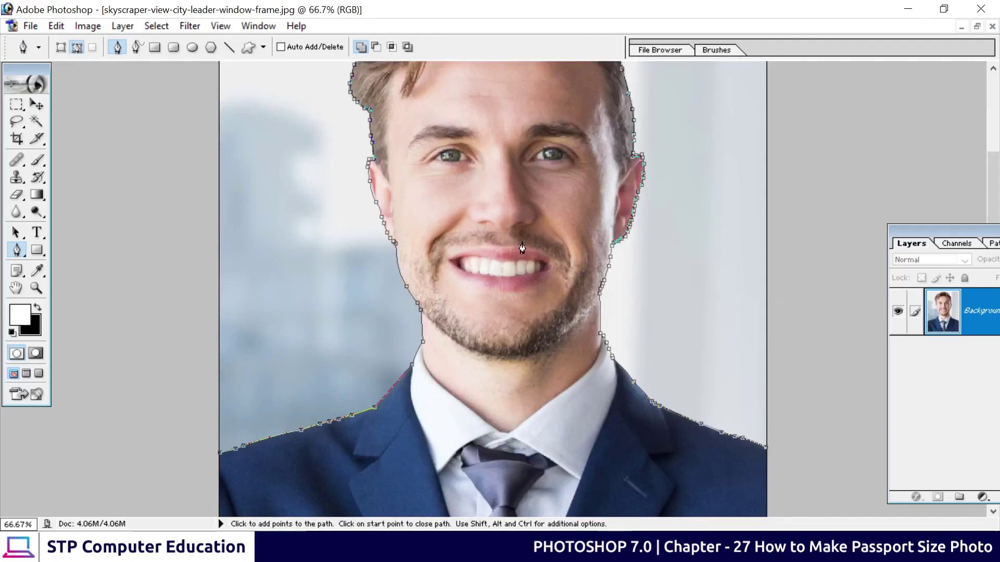
pyautogui.moveTo(511, 290); pyautogui.dragTo(508, 165)
pyautogui.moveTo(498, 108)
pyautogui.mouseDown()
pyautogui.moveTo(504, 453)
pyautogui.moveTo(525, 166)
pyautogui.moveTo(514, 390)
pyautogui.moveTo(527, 352)
pyautogui.moveTo(527, 234)
pyautogui.mouseUp()
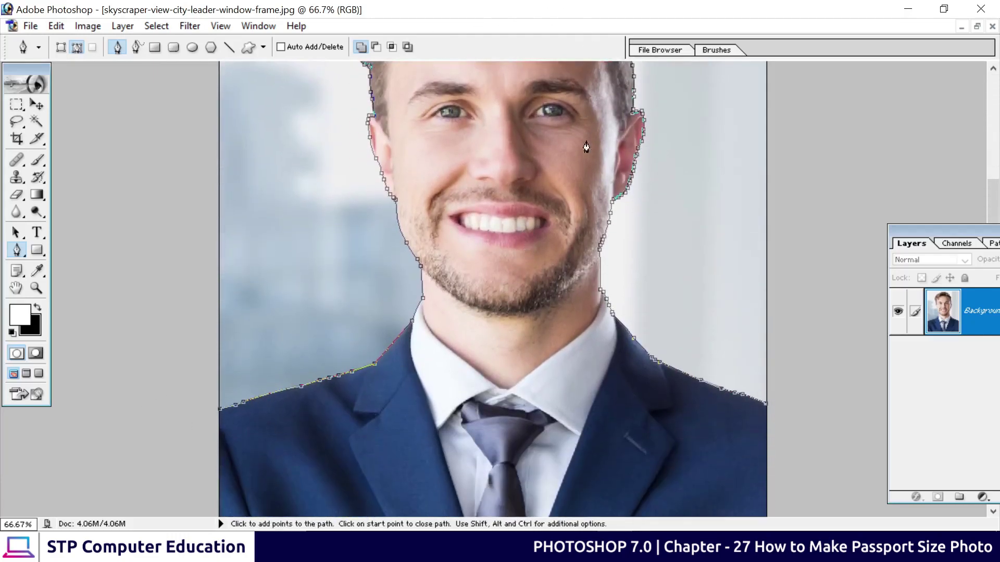
pyautogui.press('space')
pyautogui.moveTo(718, 169); pyautogui.dragTo(718, 339)
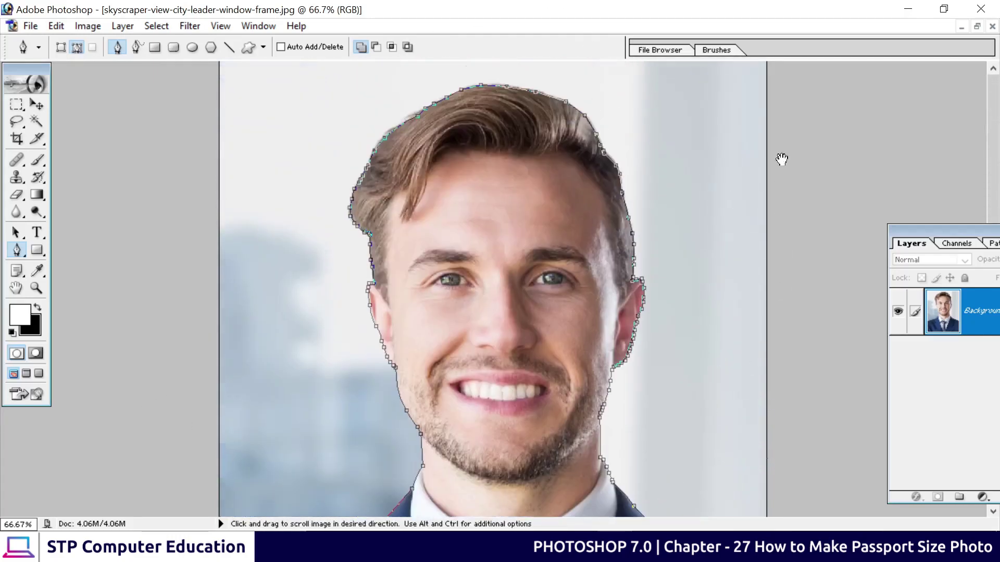
pyautogui.press('space')
pyautogui.moveTo(280, 224); pyautogui.dragTo(279, 51)
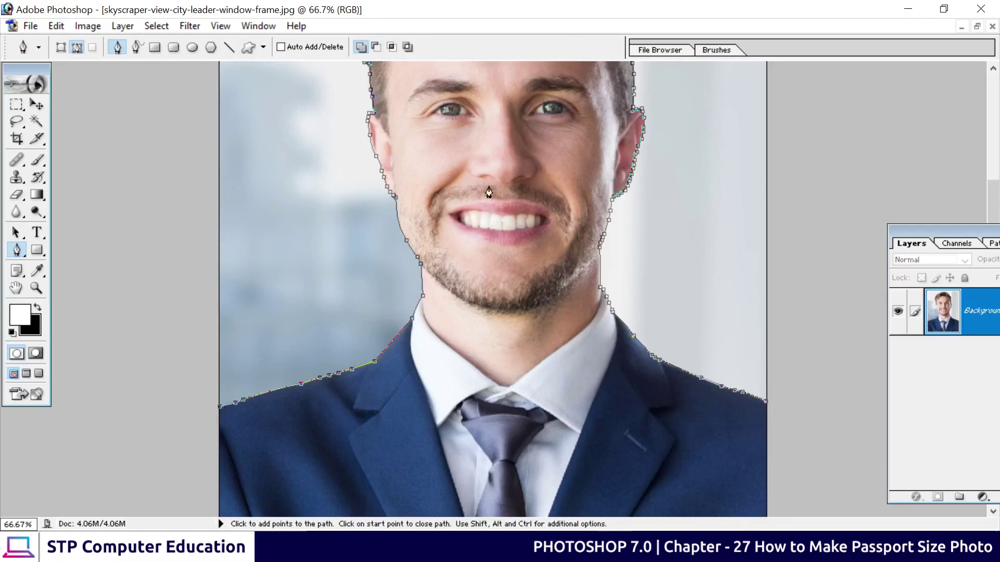
pyautogui.moveTo(553, 369)
pyautogui.mouseDown()
pyautogui.moveTo(572, 324)
pyautogui.moveTo(572, 288)
pyautogui.mouseUp()
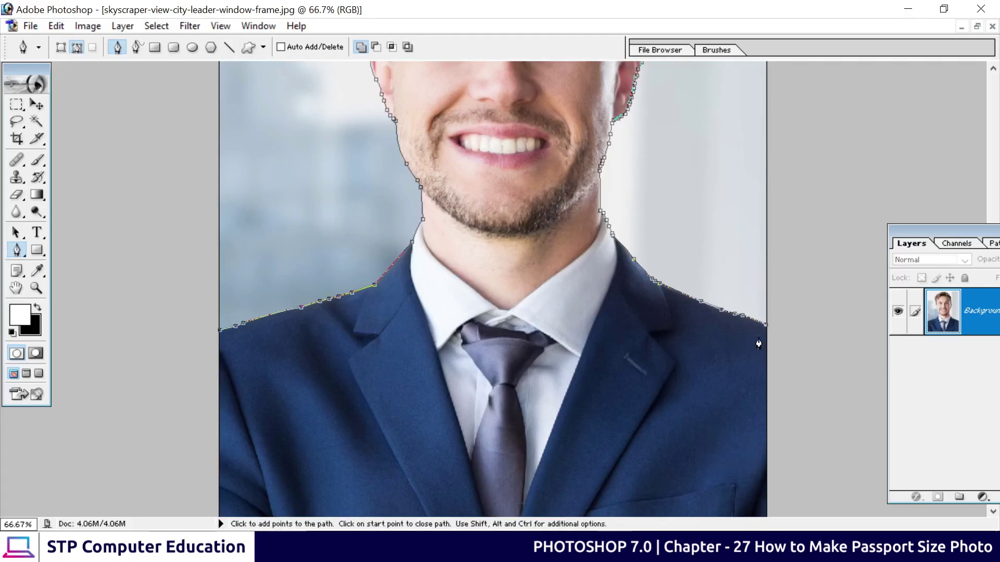
# Close the path through the bottom-right and bottom-left corners back to the start point
pyautogui.click(766, 518)
pyautogui.click(219, 518)
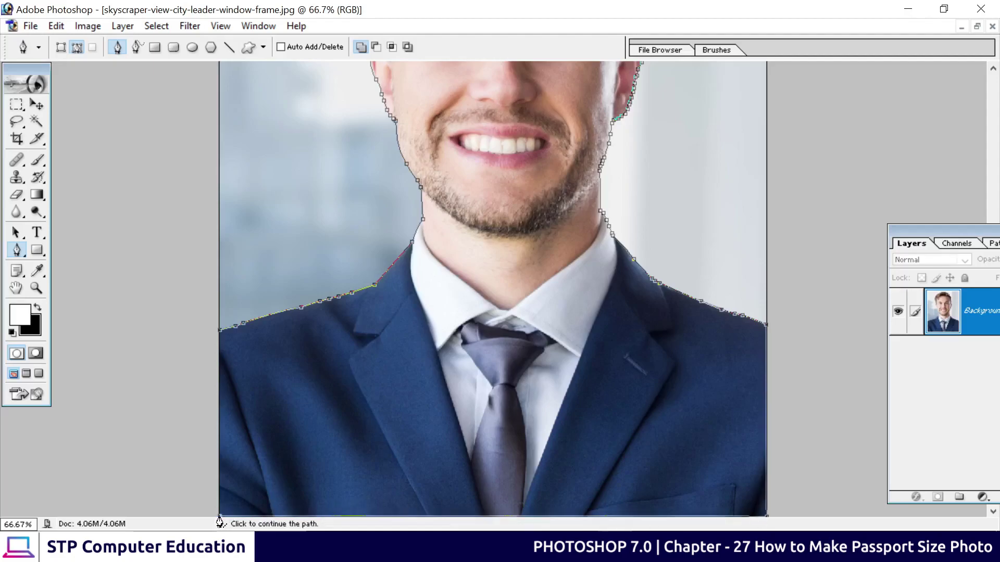
pyautogui.click(218, 336)
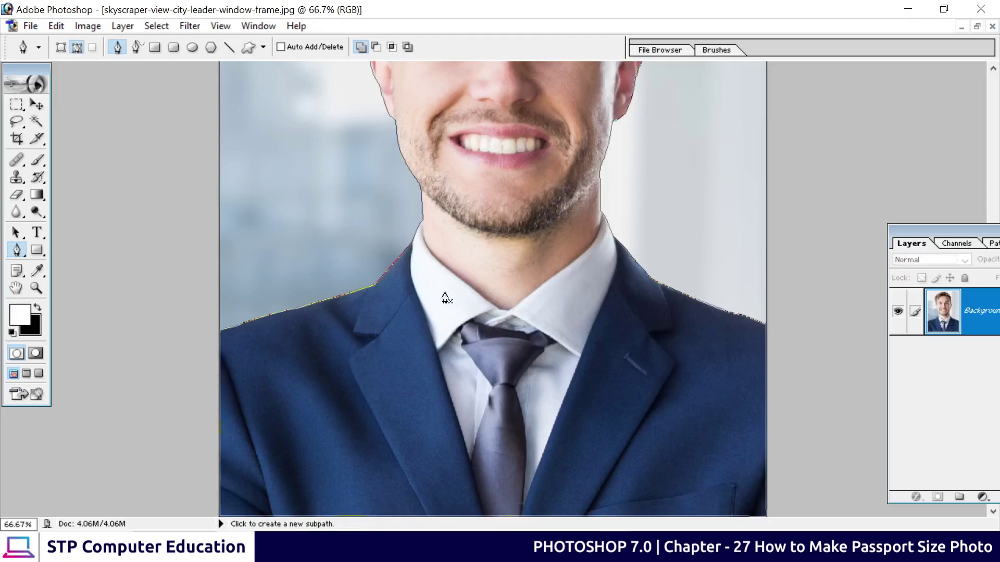
pyautogui.scroll(3, 527, 361)
pyautogui.scroll(3, 528, 361)
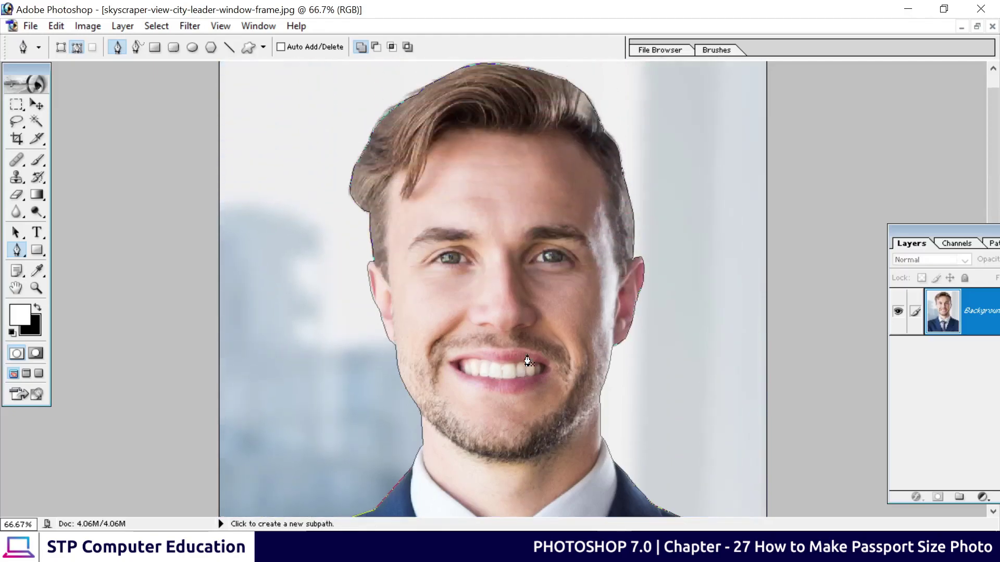
pyautogui.hotkey('ctrl', '-')
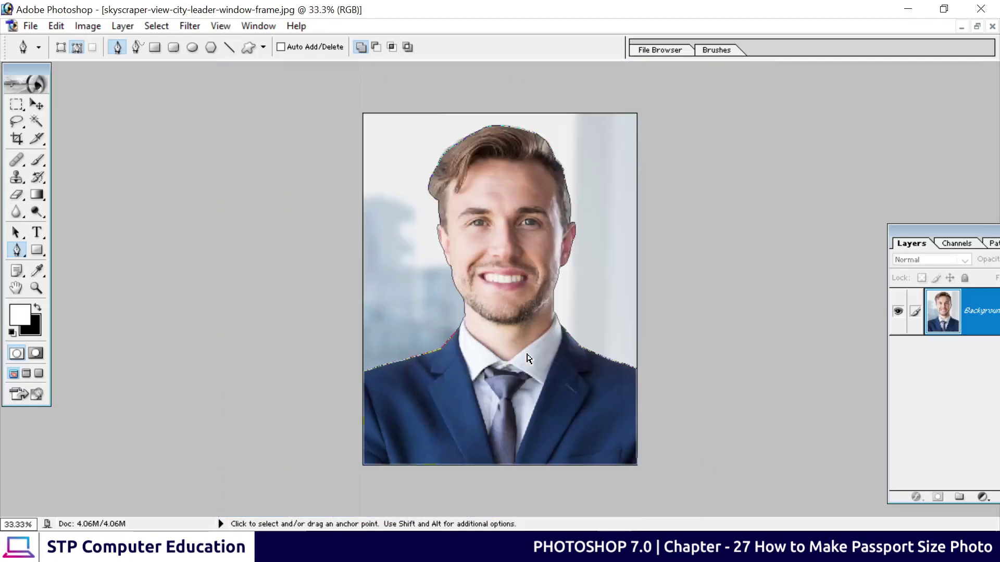
# Convert the traced path into a selection with a 2-pixel feather radius
pyautogui.hotkey('ctrl', '-')
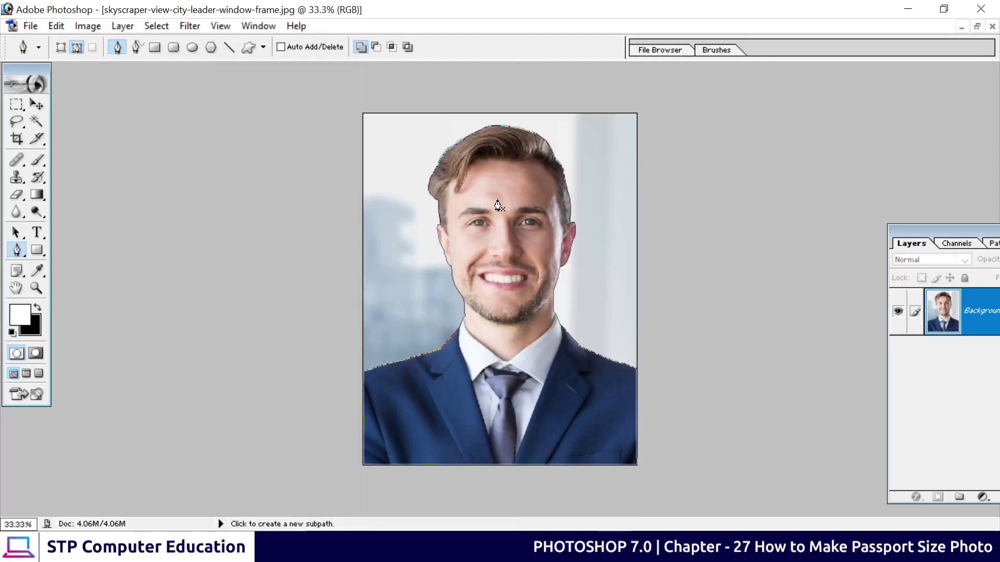
pyautogui.rightClick(497, 200)
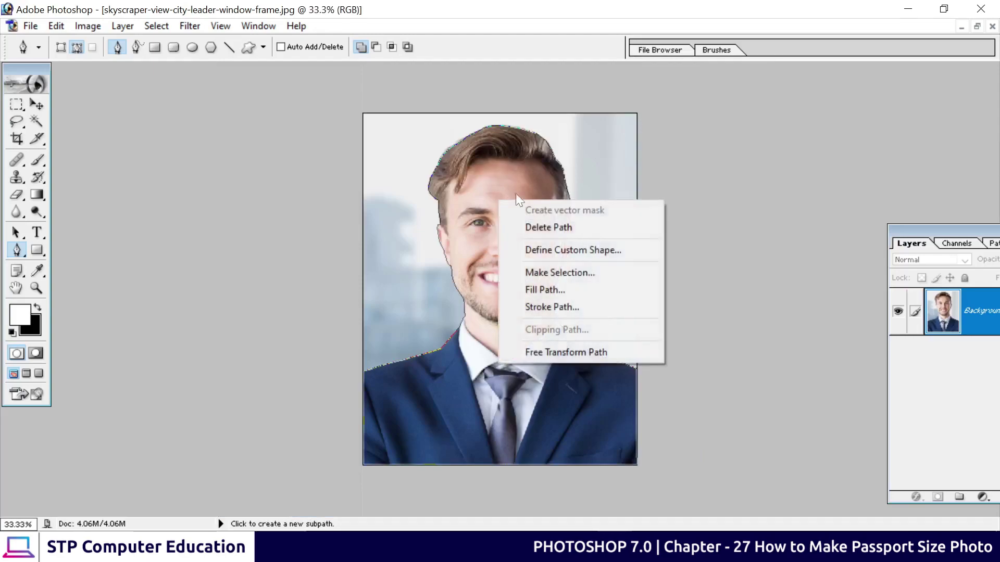
pyautogui.click(552, 273)
pyautogui.moveTo(558, 259)
pyautogui.mouseDown()
pyautogui.moveTo(529, 230)
pyautogui.moveTo(649, 223)
pyautogui.moveTo(640, 214)
pyautogui.mouseUp()
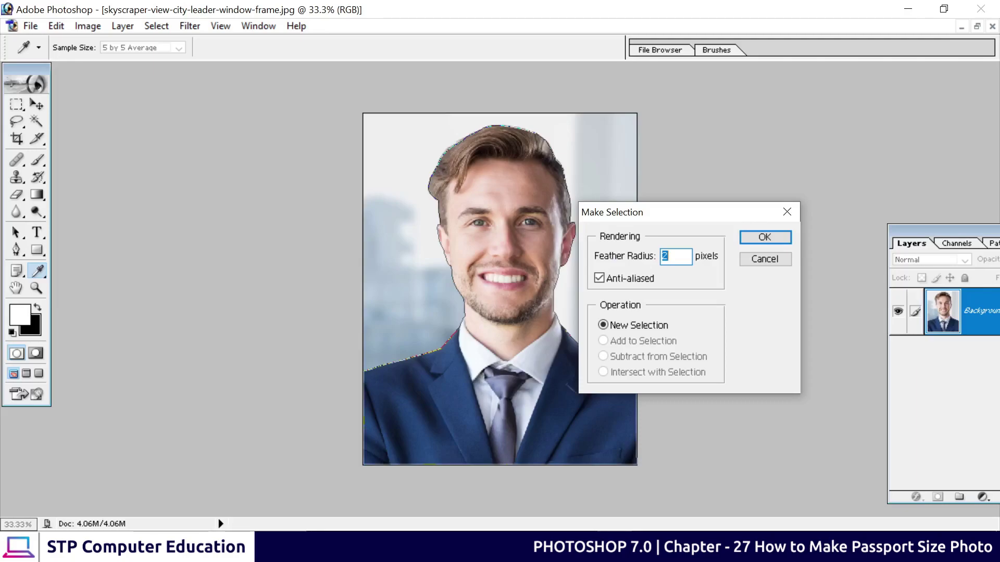
pyautogui.click(764, 237)
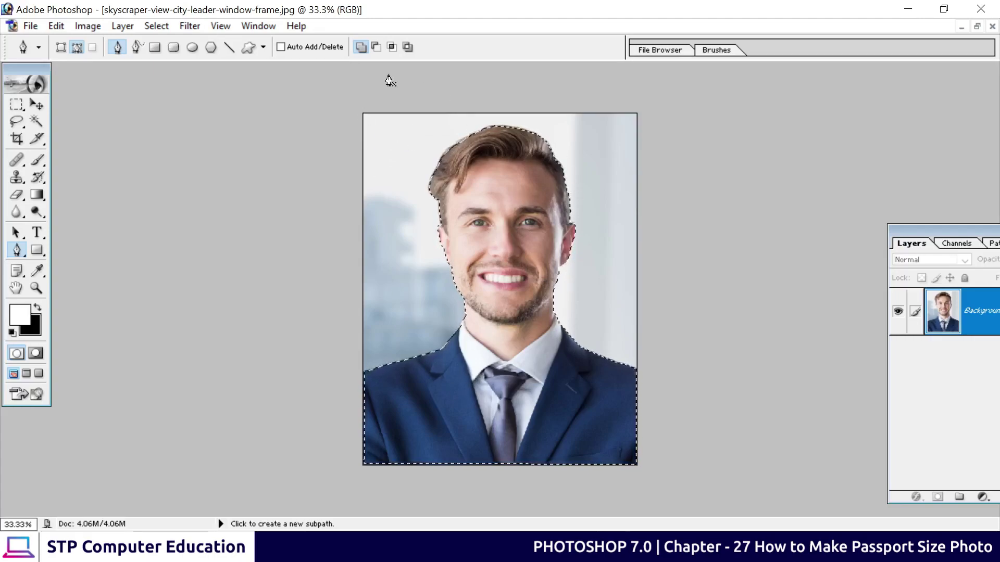
pyautogui.click(155, 28)
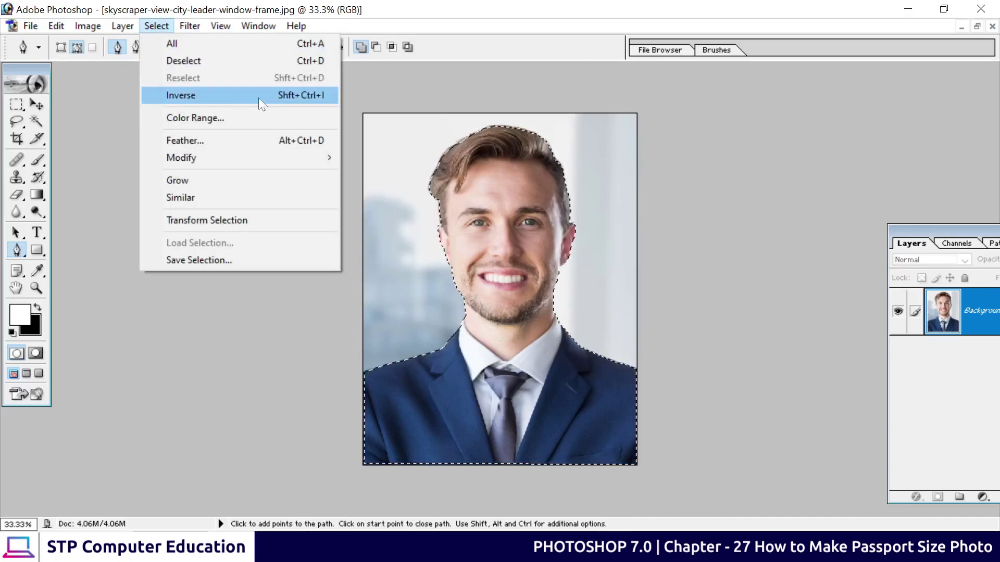
# Invert the selection, test-fill the backdrop black, then undo the fill
pyautogui.click(276, 97)
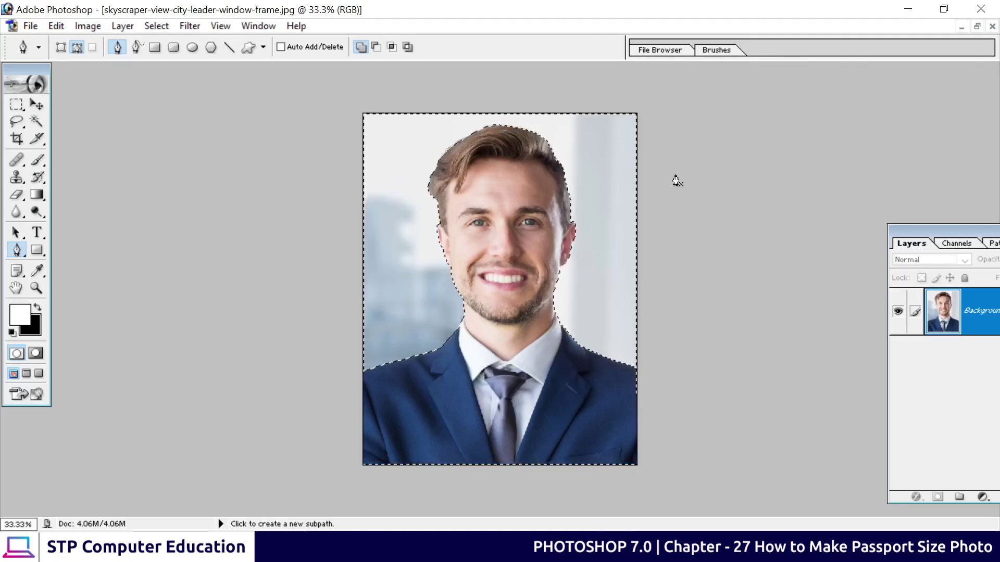
pyautogui.moveTo(939, 229); pyautogui.dragTo(757, 177)
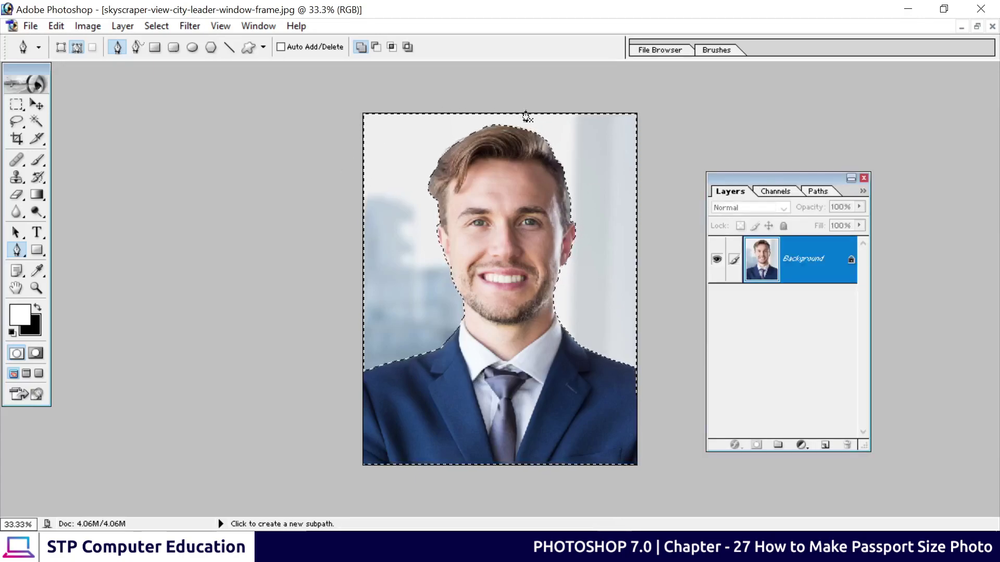
pyautogui.press('Delete')
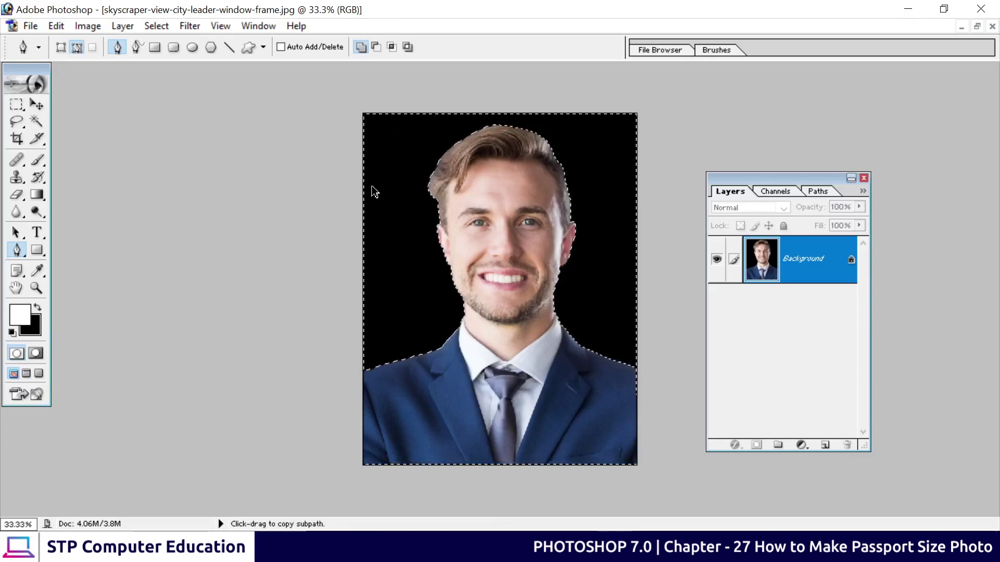
pyautogui.hotkey('ctrl', 'z')
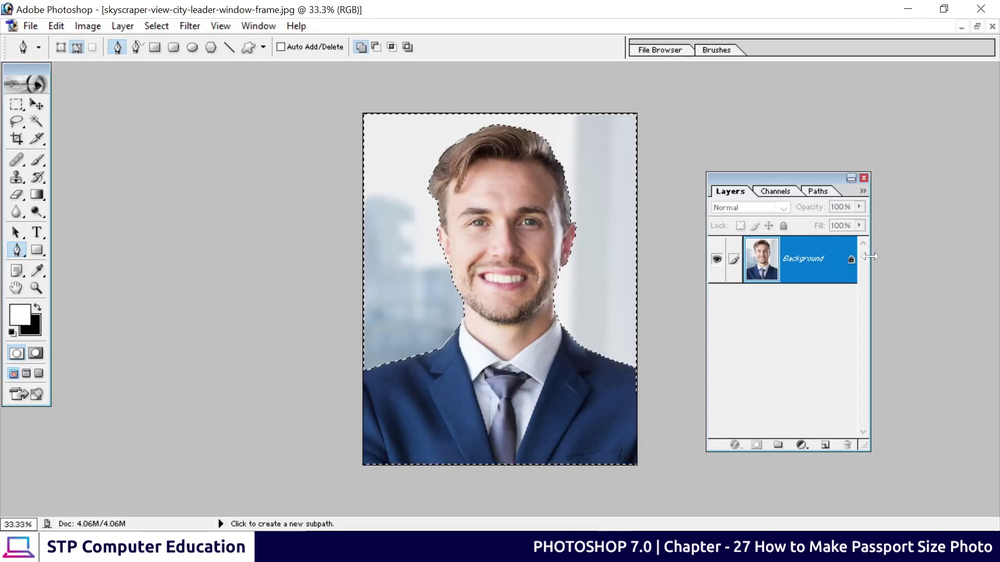
# Convert Background into Layer 0, delete the selected backdrop, and deselect
pyautogui.doubleClick(810, 268)
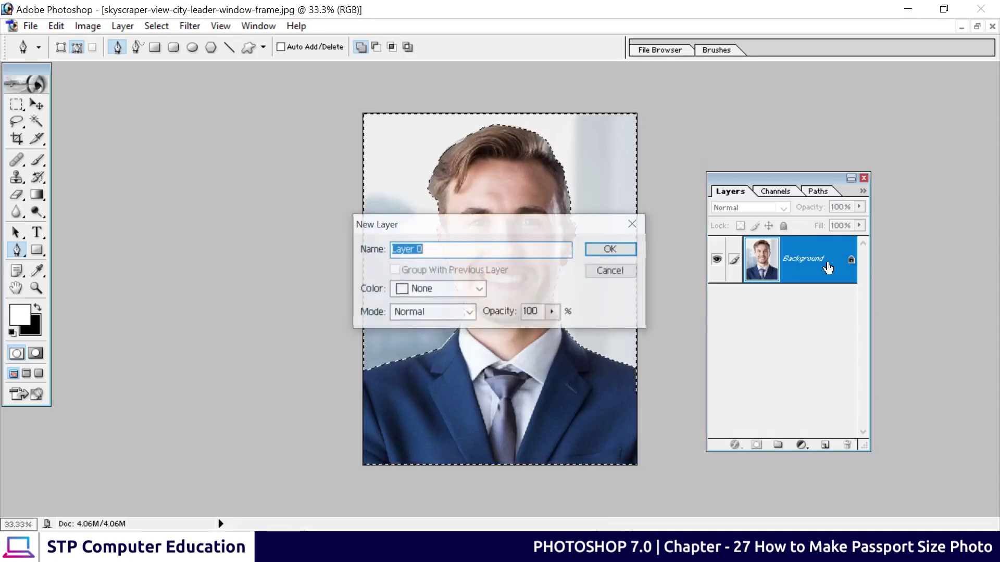
pyautogui.click(612, 250)
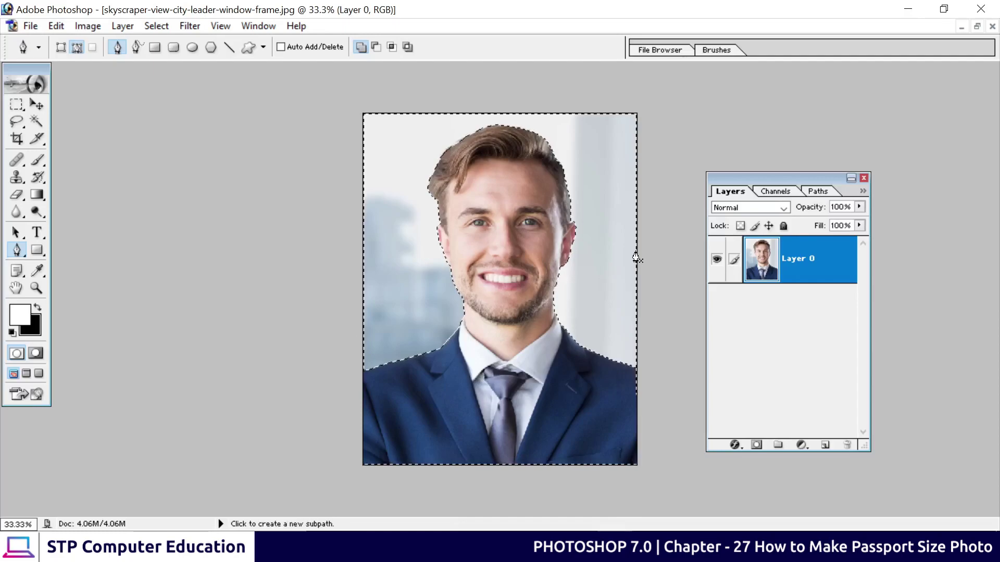
pyautogui.press('Delete')
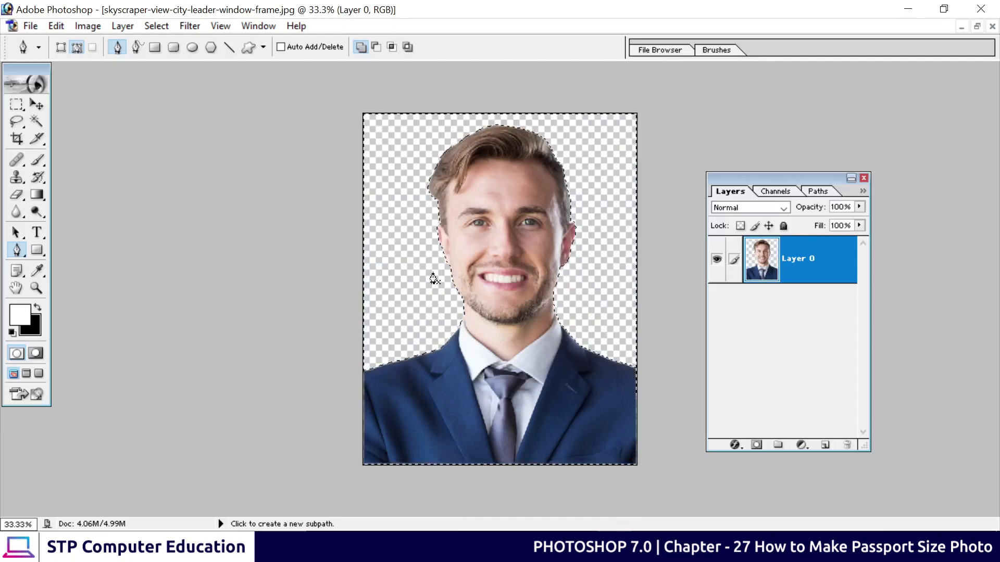
pyautogui.hotkey('ctrl', 'd')
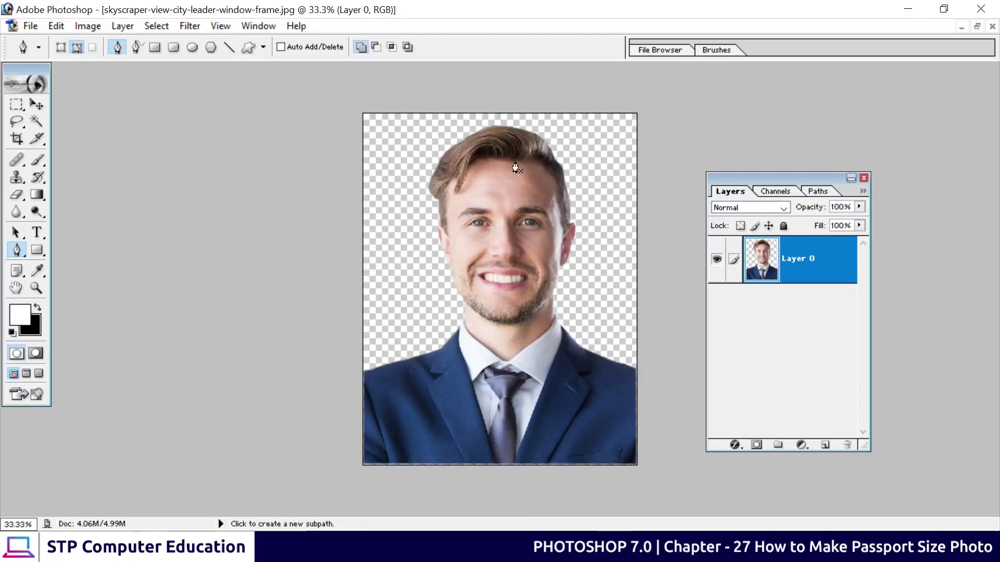
# Nudge the cut-out portrait into position with the Move tool and Shift+arrow keys
pyautogui.click(31, 103)
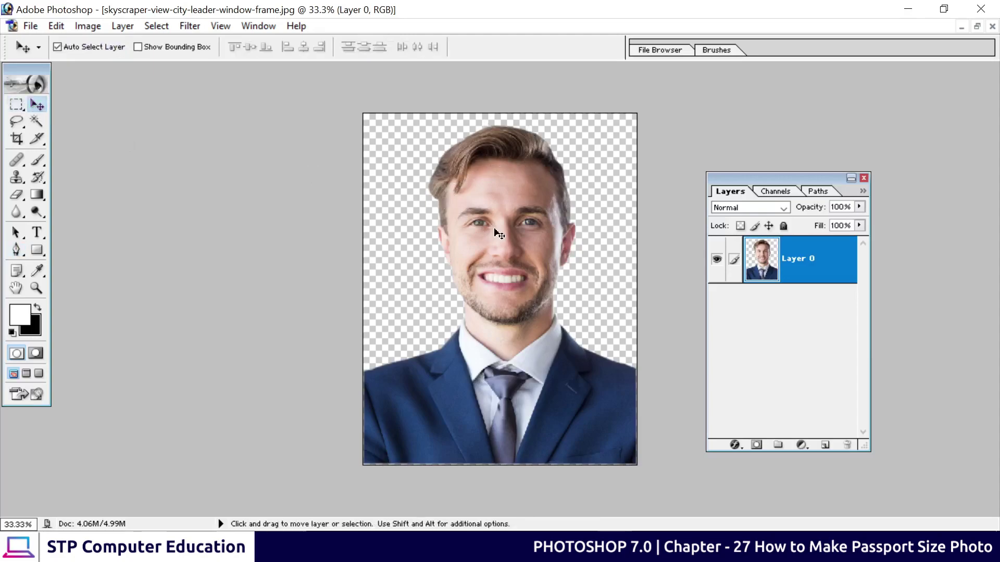
pyautogui.hotkey('shift', 'Down')
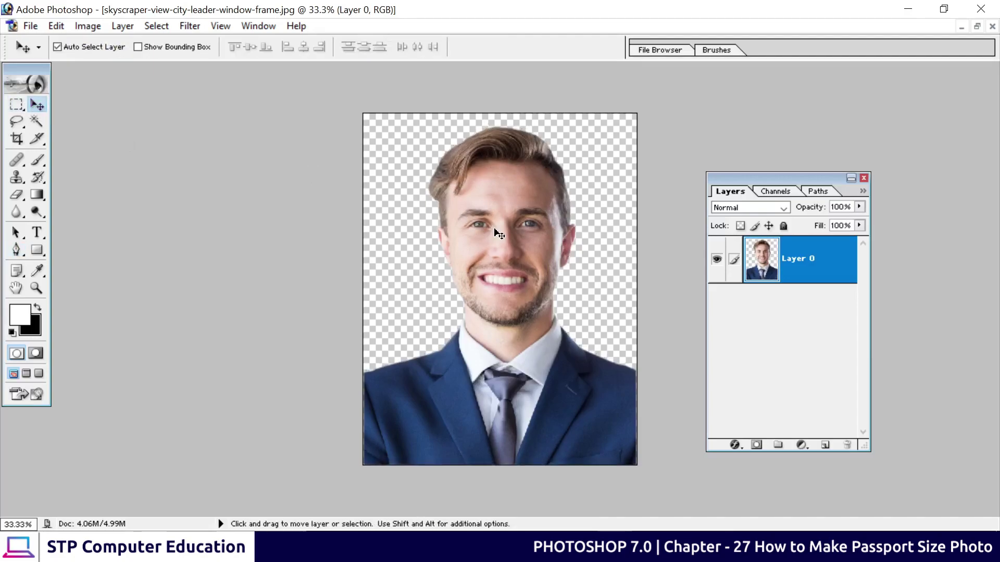
pyautogui.hotkey('shift', 'Right')
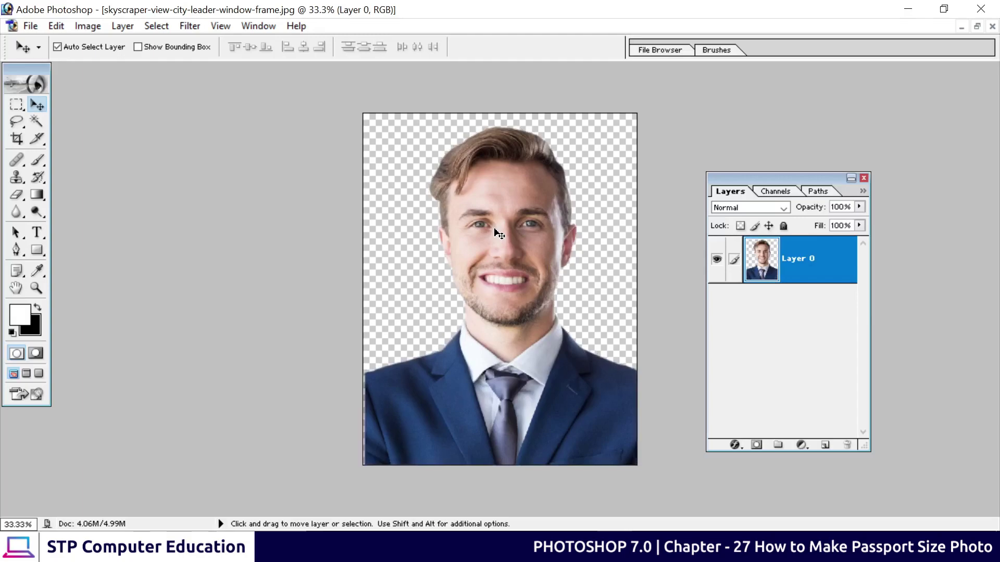
pyautogui.hotkey('shift', 'Left')
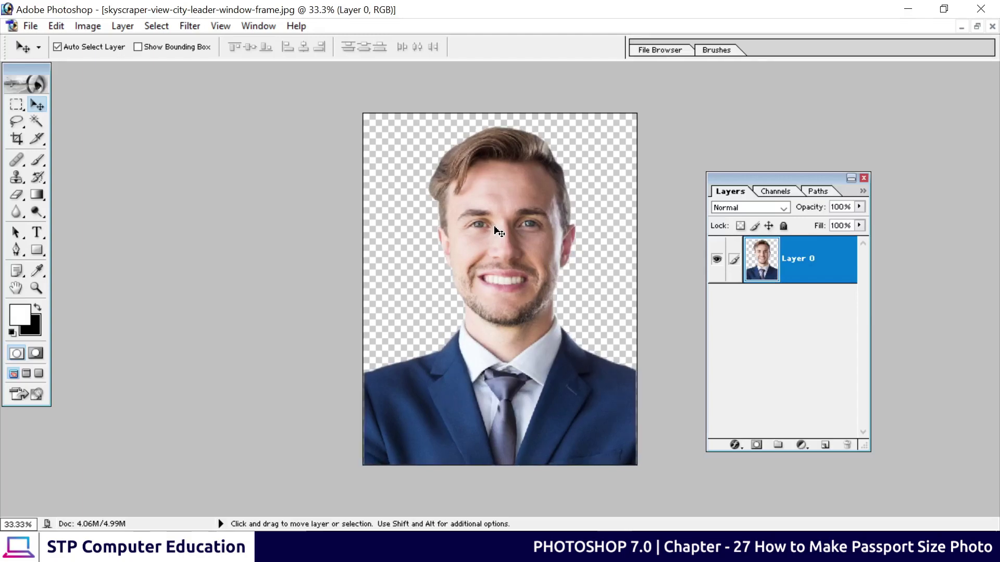
# Add a white Solid Color layer, Color Fill 1, and drag it under Layer 0
pyautogui.click(801, 445)
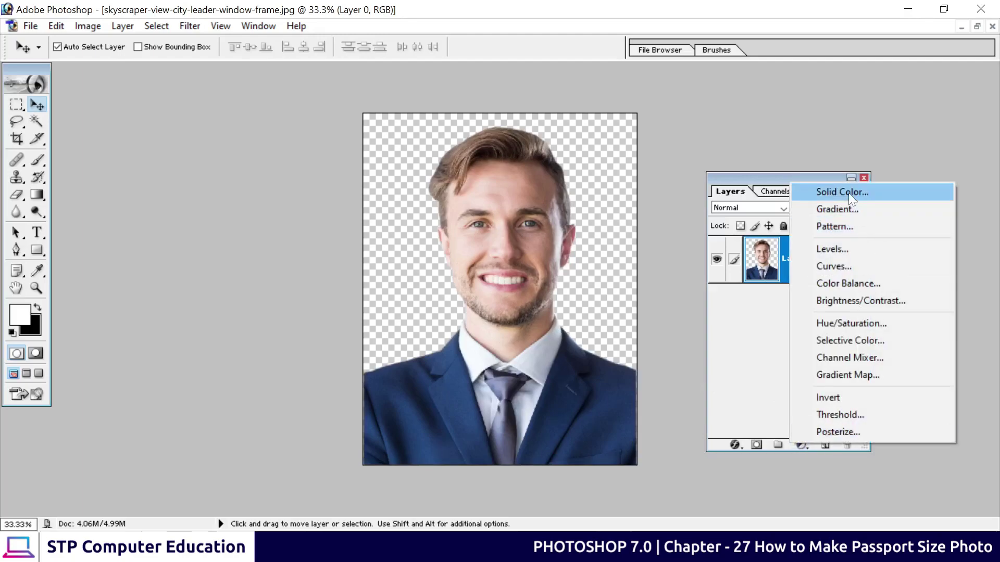
pyautogui.click(848, 192)
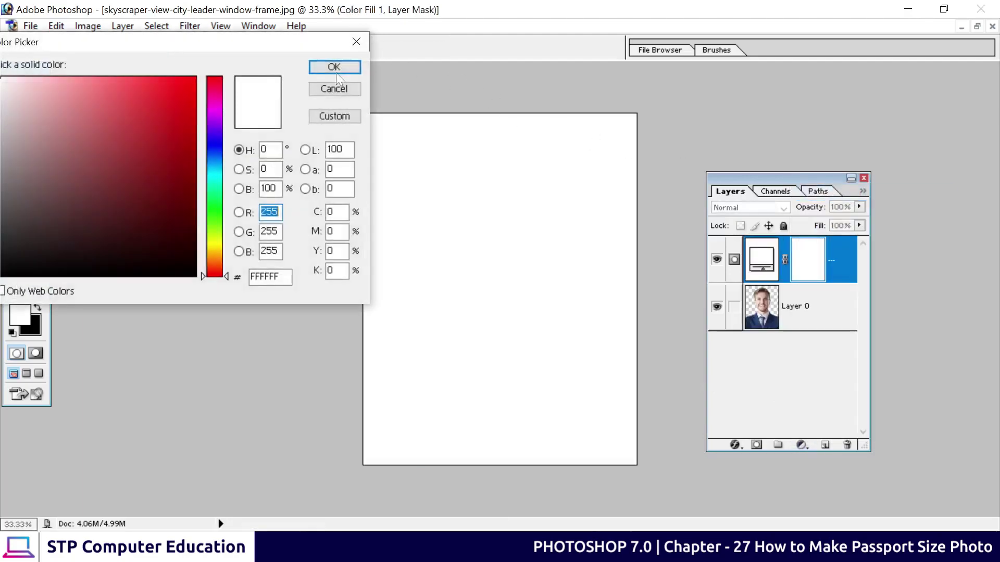
pyautogui.click(336, 70)
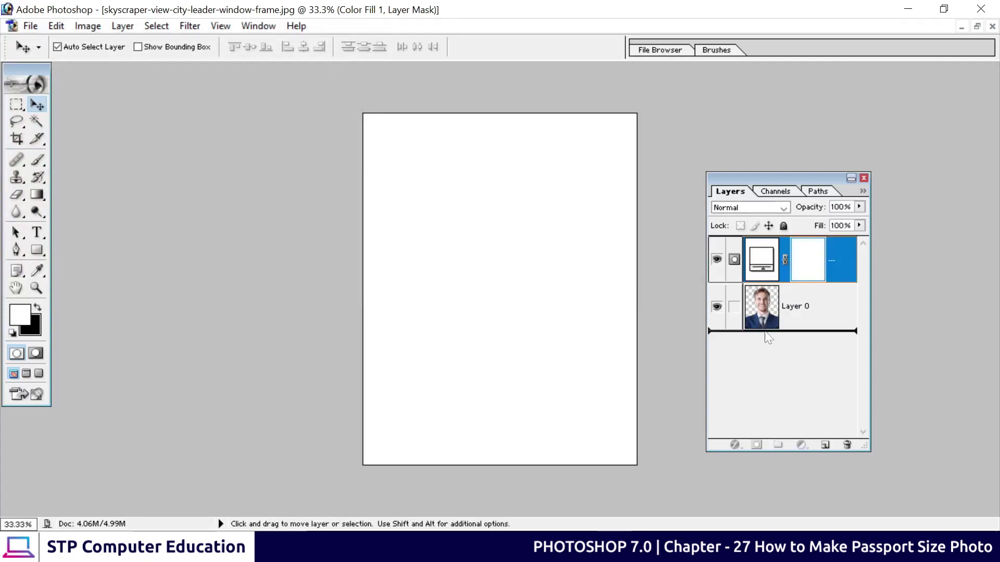
pyautogui.moveTo(762, 257); pyautogui.dragTo(767, 336)
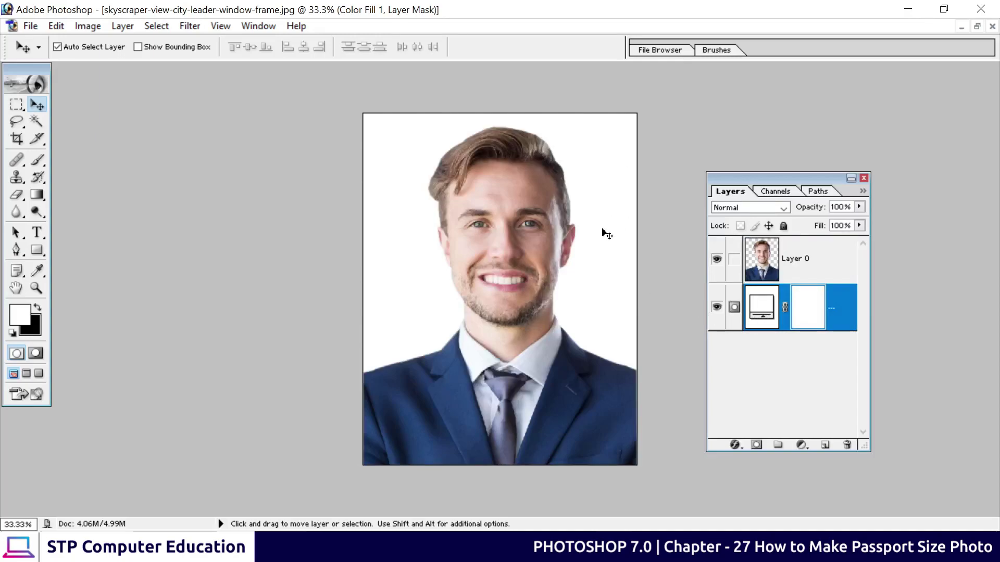
# Recolour the Color Fill layer from white to deep red C02626
pyautogui.doubleClick(760, 311)
pyautogui.click(146, 181)
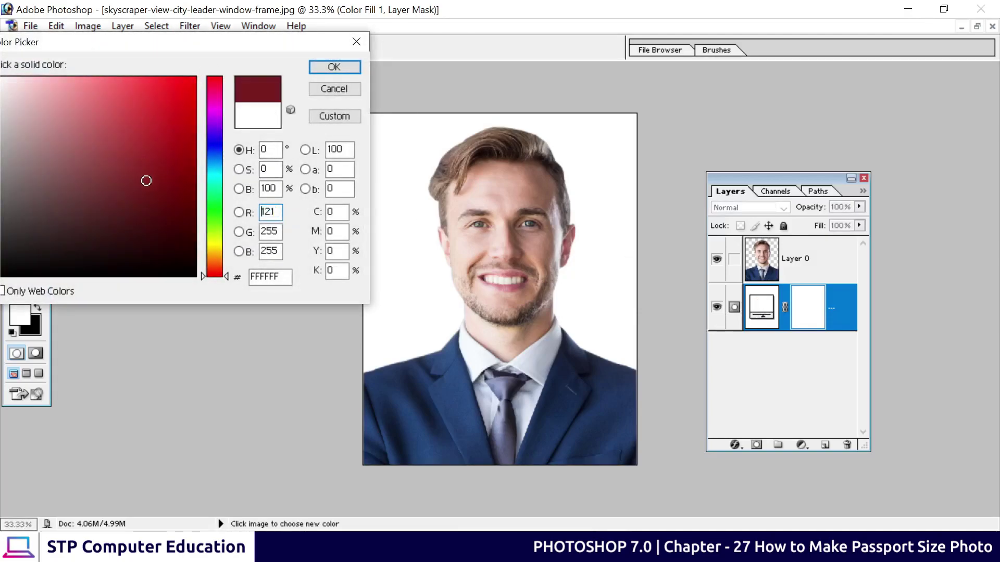
pyautogui.moveTo(146, 181); pyautogui.dragTo(194, 89)
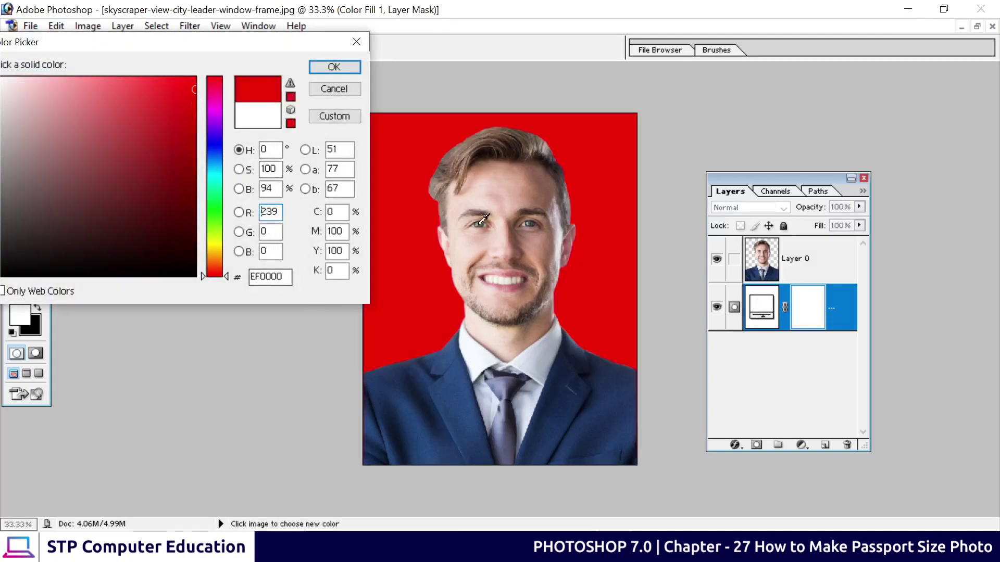
pyautogui.moveTo(182, 116)
pyautogui.mouseDown()
pyautogui.moveTo(176, 130)
pyautogui.moveTo(168, 116)
pyautogui.mouseUp()
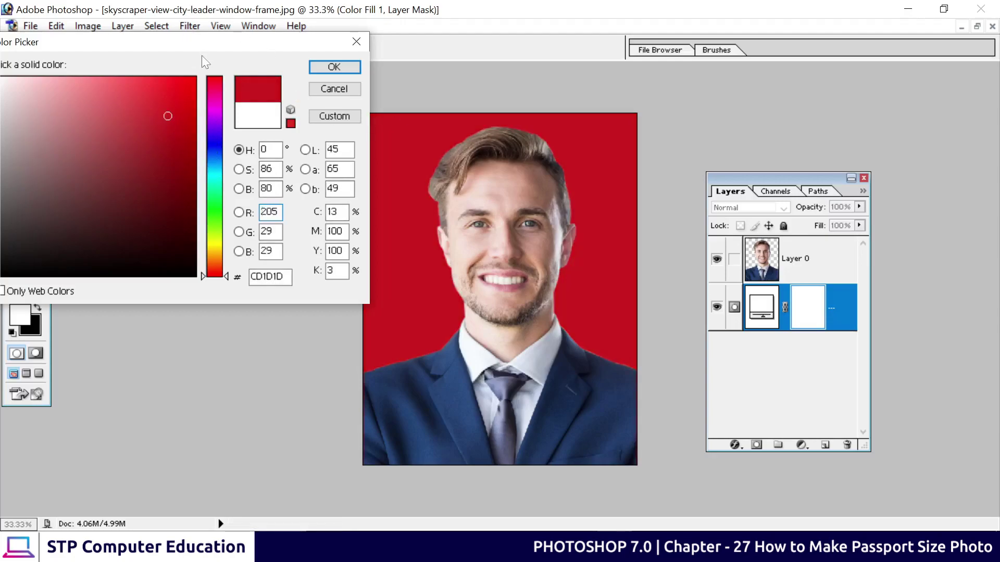
pyautogui.moveTo(205, 63)
pyautogui.mouseDown()
pyautogui.moveTo(196, 196)
pyautogui.moveTo(817, 464)
pyautogui.moveTo(903, 453)
pyautogui.moveTo(797, 96)
pyautogui.moveTo(812, 86)
pyautogui.mouseUp()
pyautogui.moveTo(824, 193); pyautogui.dragTo(827, 209)
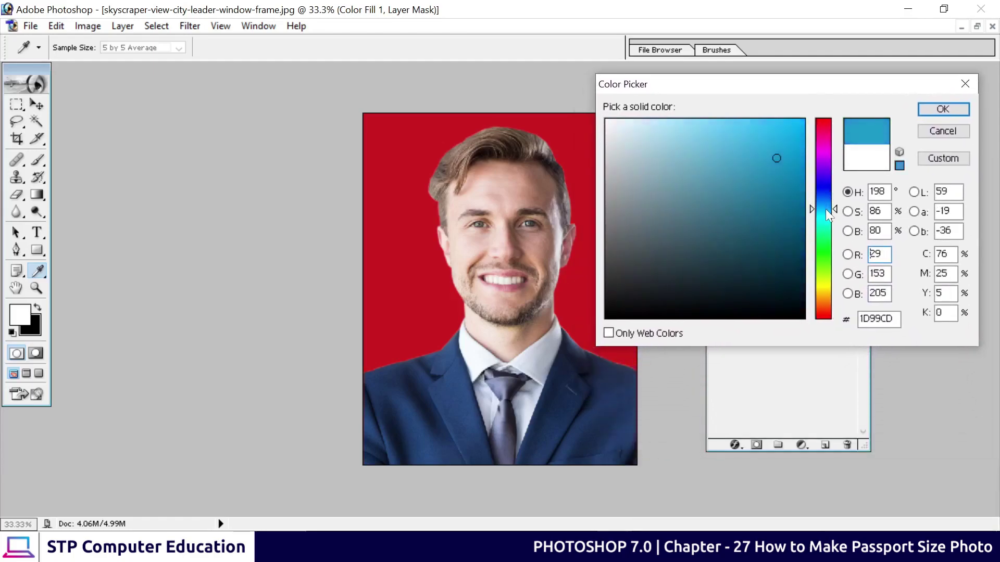
pyautogui.moveTo(819, 159); pyautogui.dragTo(823, 117)
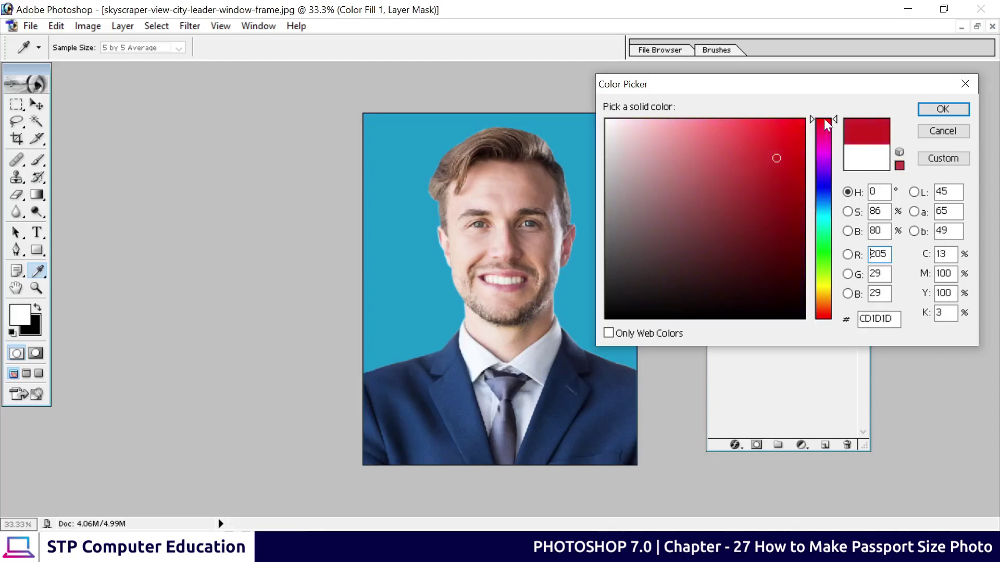
pyautogui.moveTo(771, 179)
pyautogui.mouseDown()
pyautogui.moveTo(760, 189)
pyautogui.moveTo(781, 158)
pyautogui.moveTo(767, 152)
pyautogui.moveTo(781, 160)
pyautogui.mouseUp()
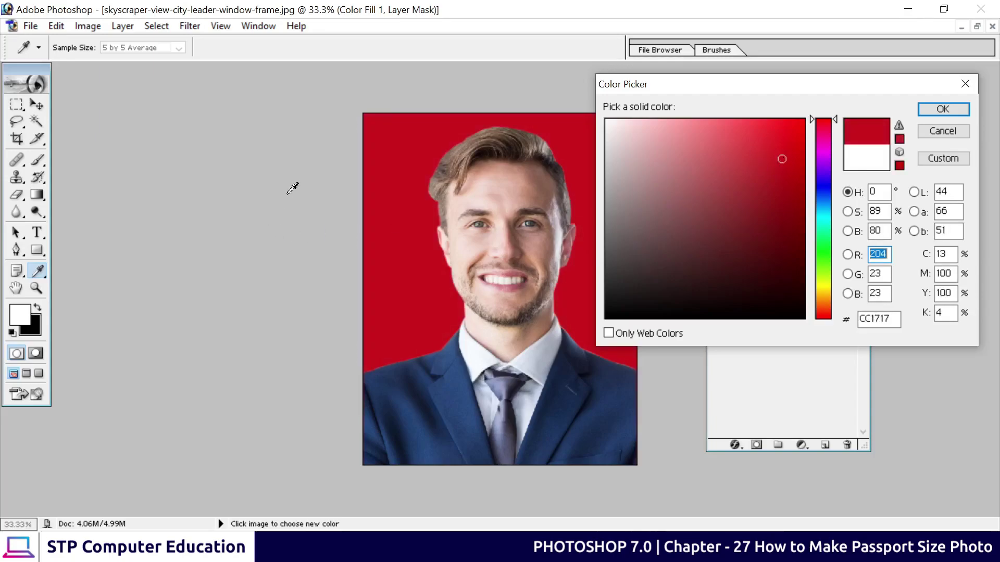
pyautogui.moveTo(745, 92)
pyautogui.mouseDown()
pyautogui.moveTo(763, 144)
pyautogui.moveTo(774, 108)
pyautogui.mouseUp()
pyautogui.click(794, 177)
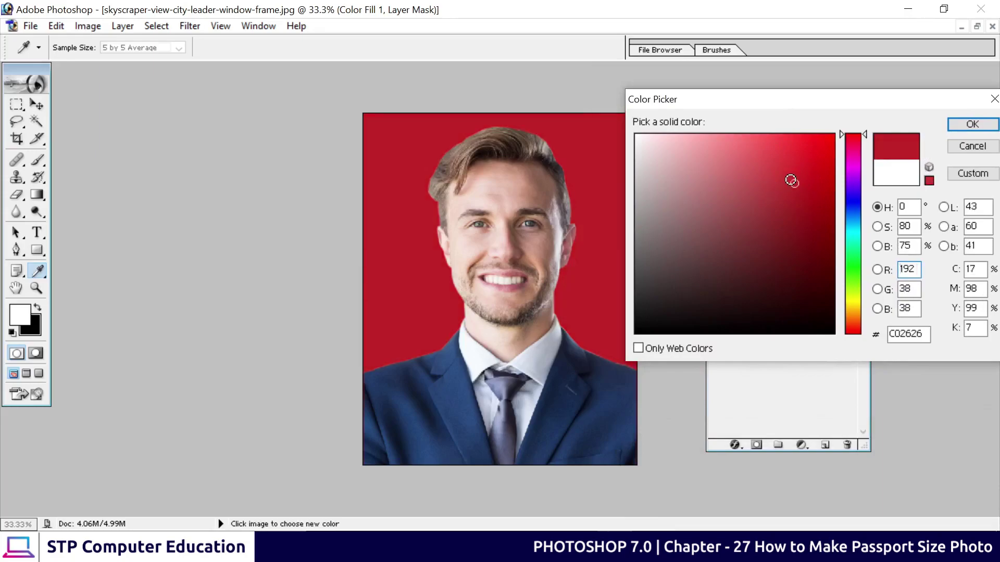
pyautogui.click(964, 124)
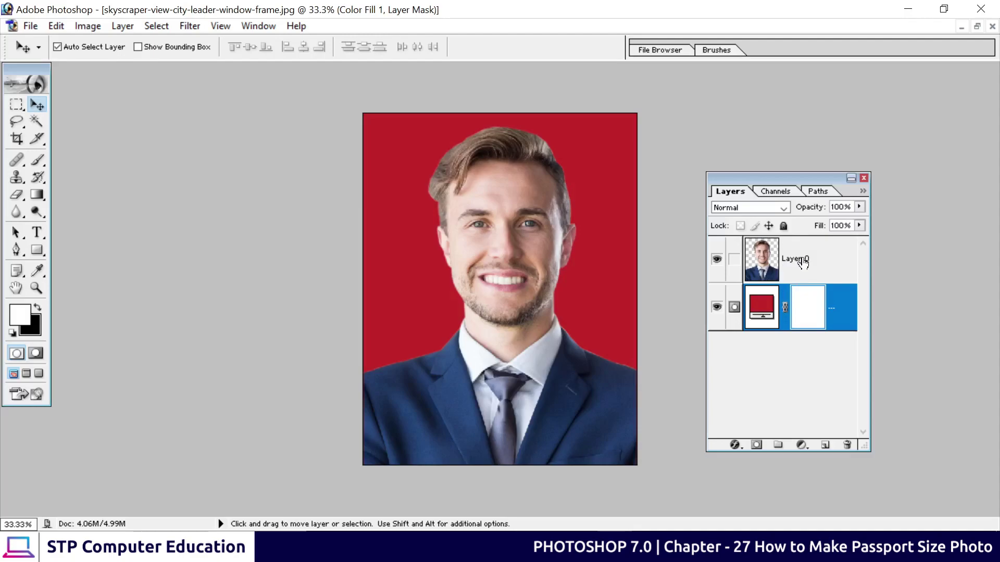
# Merge Layer 0 with the red fill layer, then restore and resize the document window
pyautogui.click(733, 260)
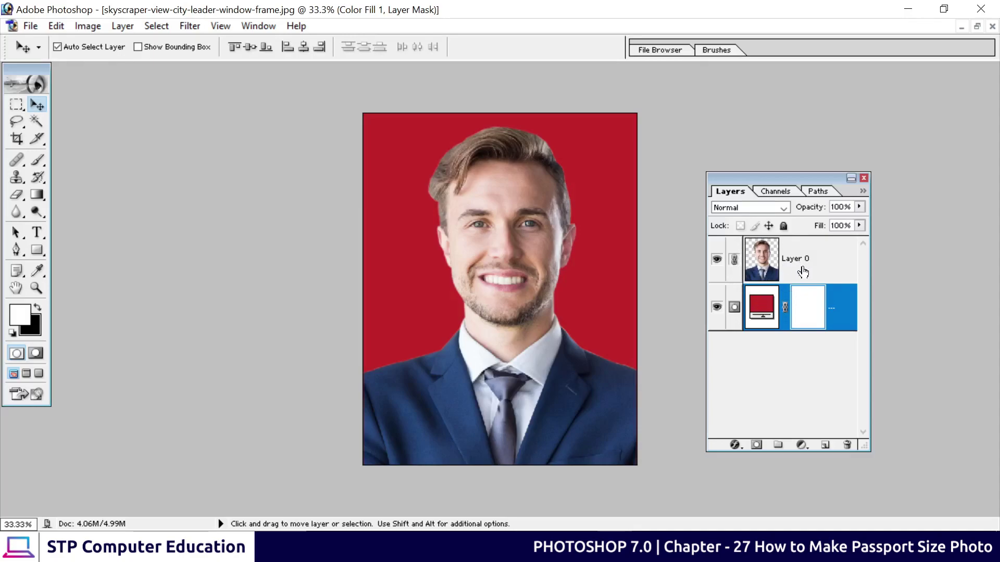
pyautogui.hotkey('ctrl', 'e')
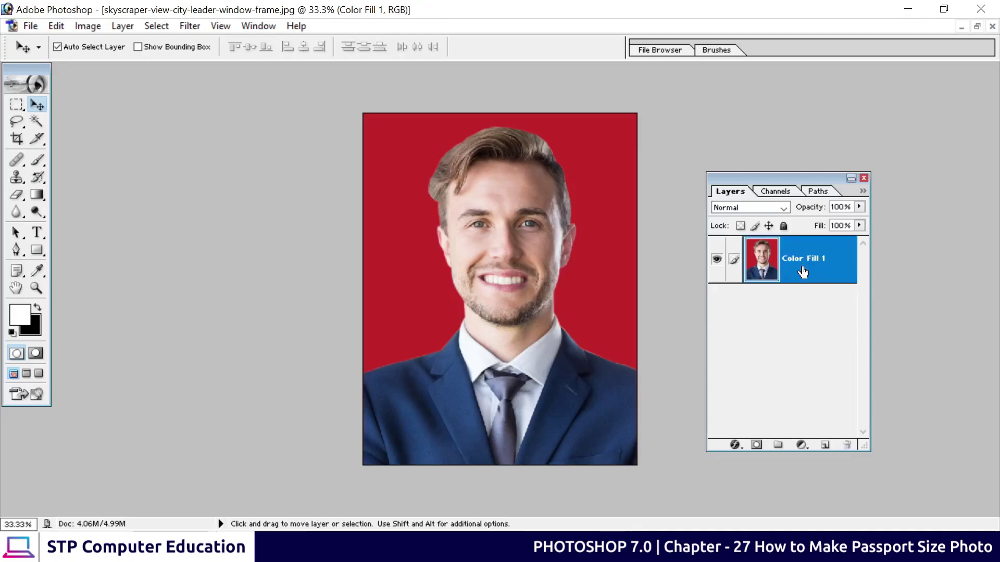
pyautogui.click(977, 26)
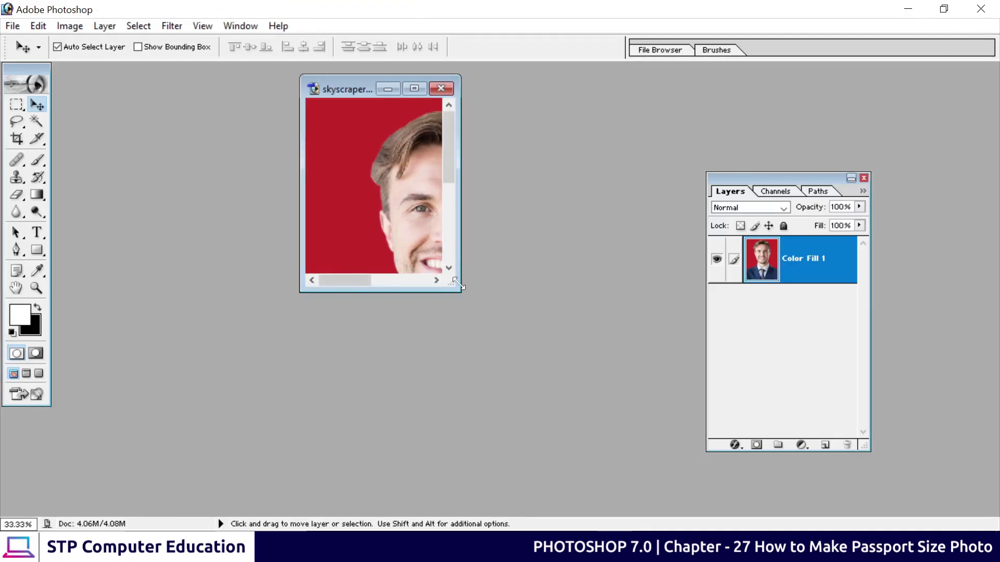
pyautogui.moveTo(458, 284)
pyautogui.mouseDown()
pyautogui.moveTo(719, 401)
pyautogui.moveTo(777, 444)
pyautogui.mouseUp()
pyautogui.moveTo(503, 92); pyautogui.dragTo(604, 111)
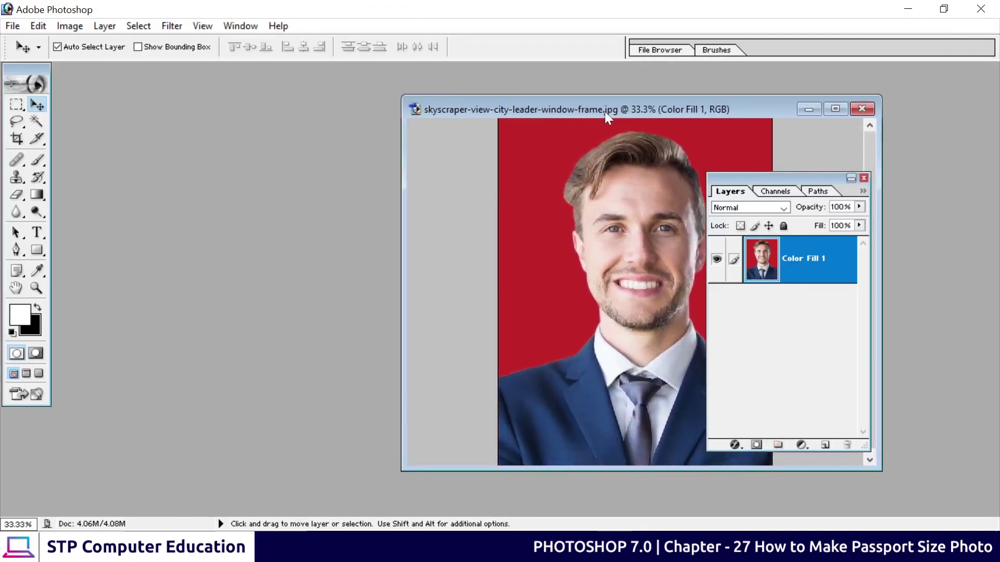
pyautogui.click(12, 26)
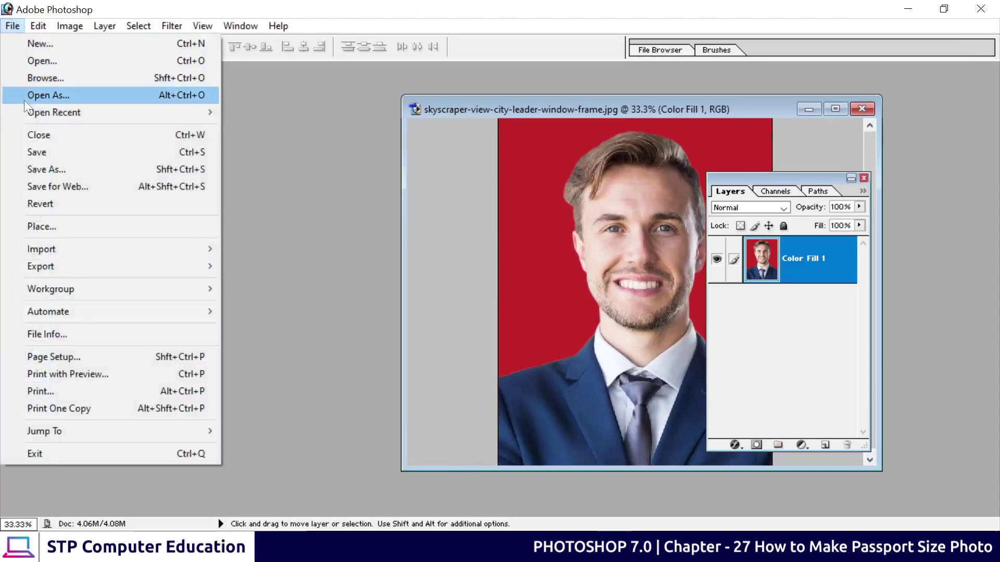
# Create a new A4 document (210 × 297 mm) at 300 pixels/inch in CMYK Color
pyautogui.click(64, 44)
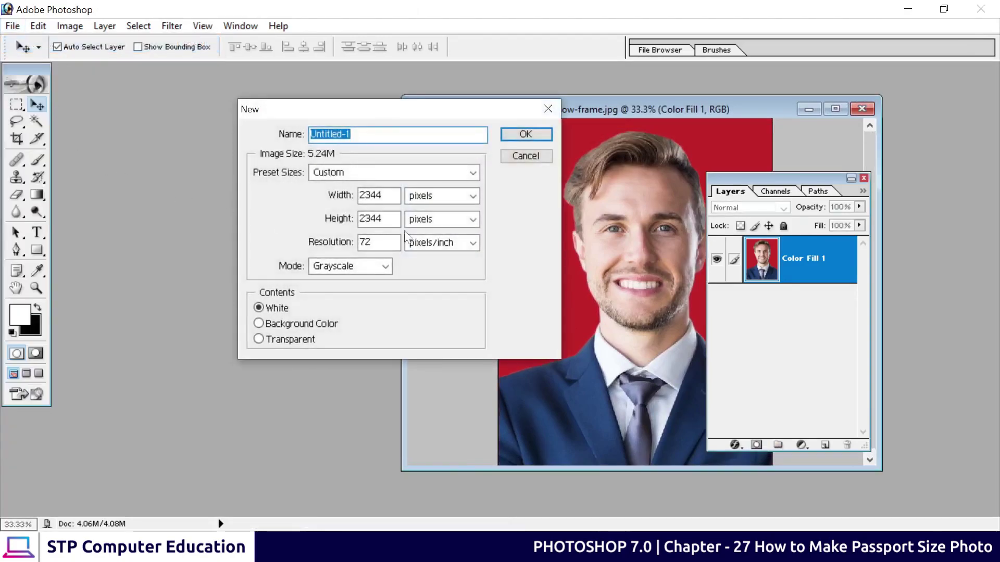
pyautogui.click(352, 174)
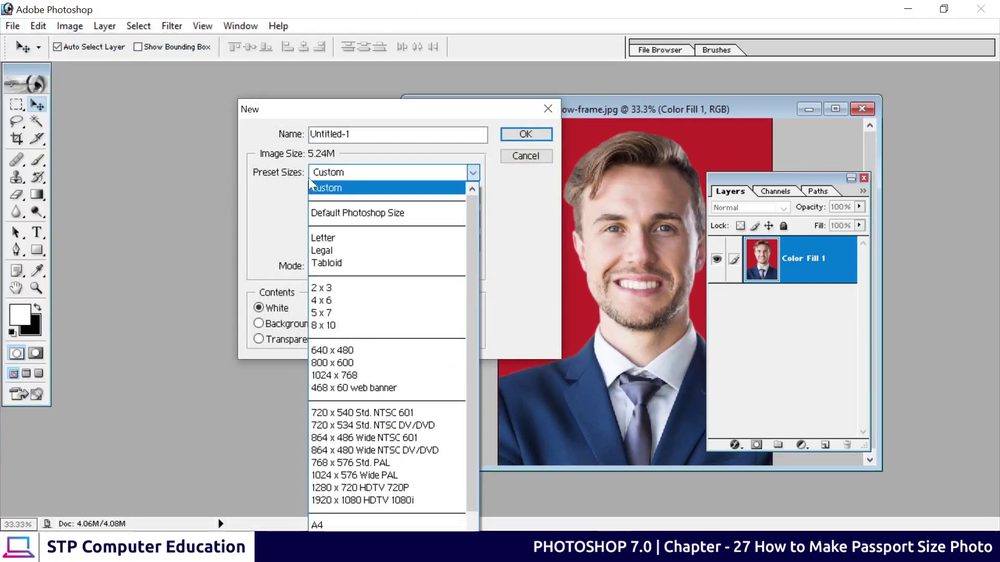
pyautogui.scroll(-1, 327, 499)
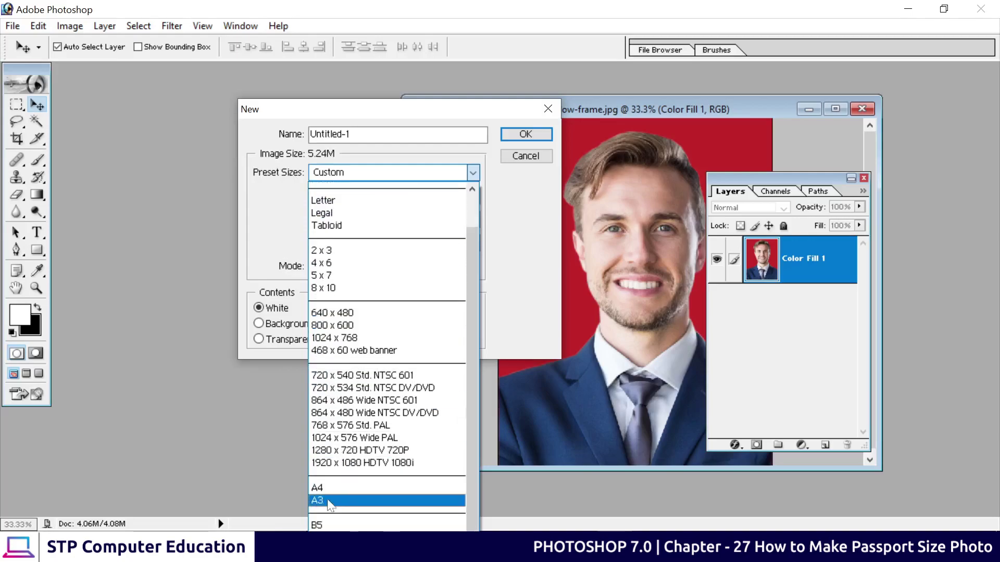
pyautogui.click(327, 486)
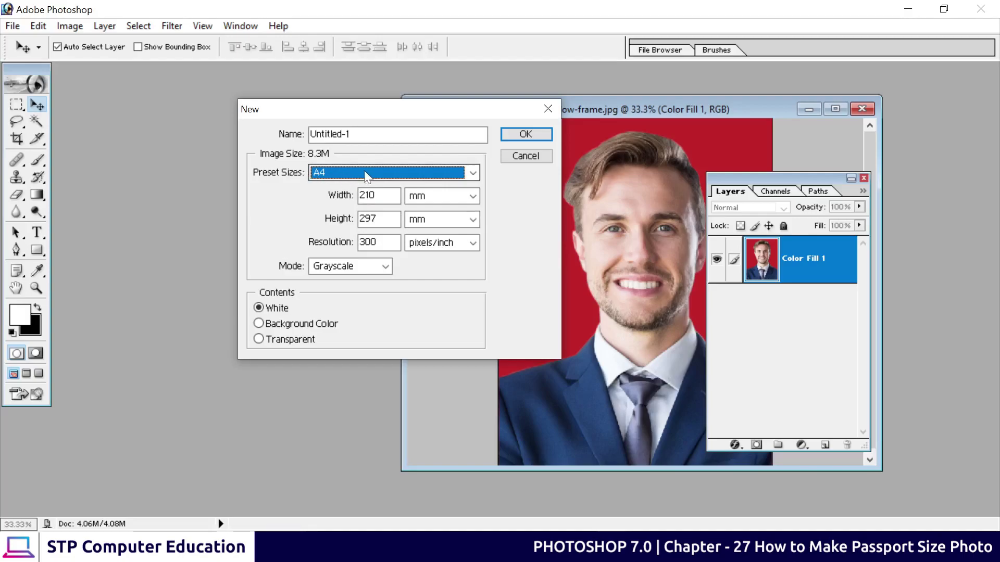
pyautogui.click(323, 267)
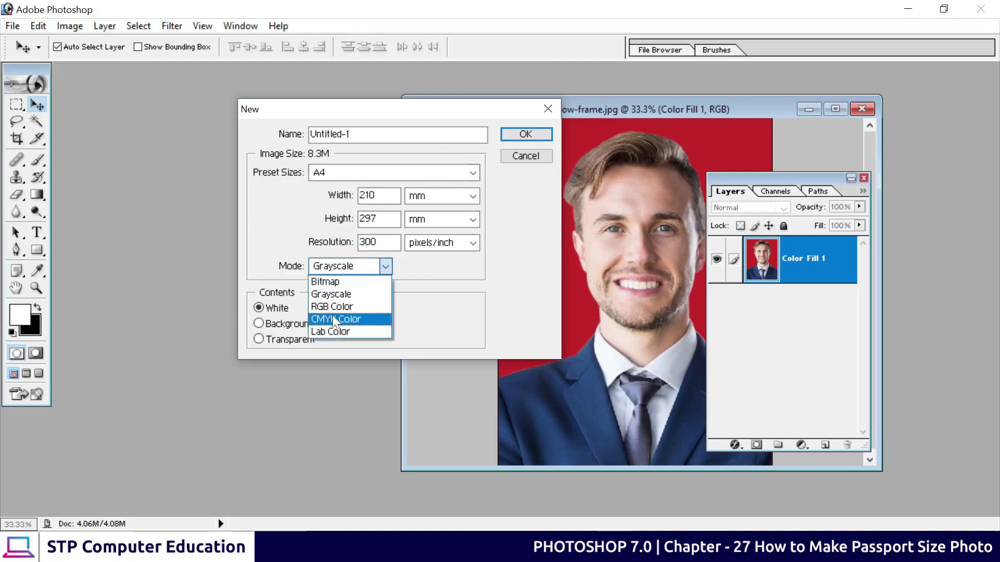
pyautogui.click(332, 316)
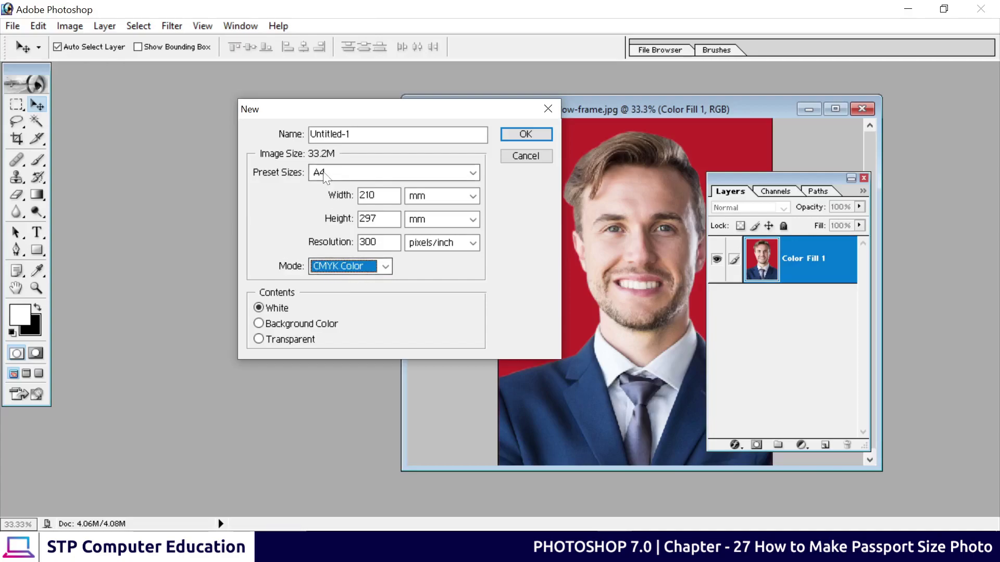
pyautogui.click(527, 135)
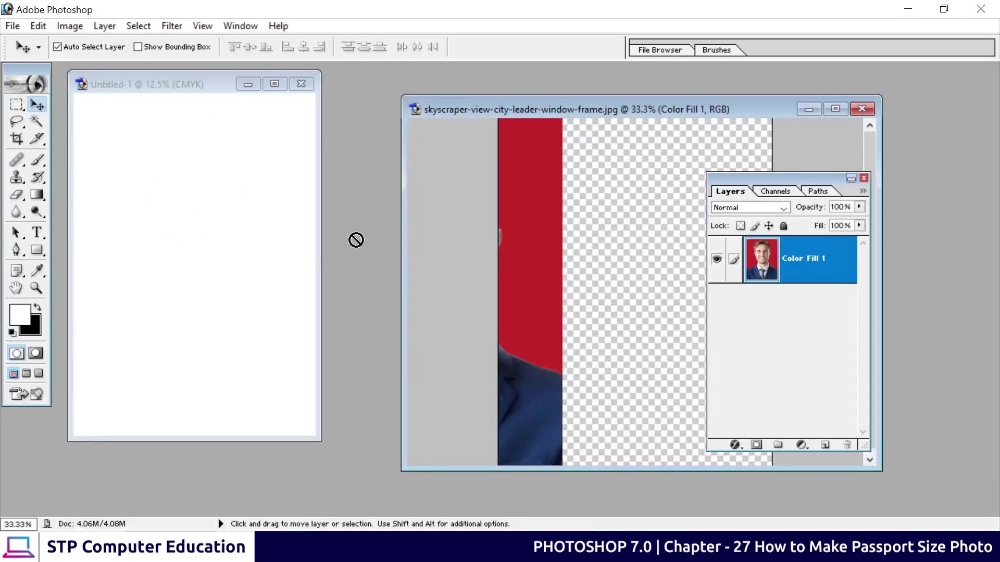
# Copy the portrait onto the A4 page, place it top-left, and scale it to about 33%
pyautogui.moveTo(589, 320); pyautogui.dragTo(208, 238)
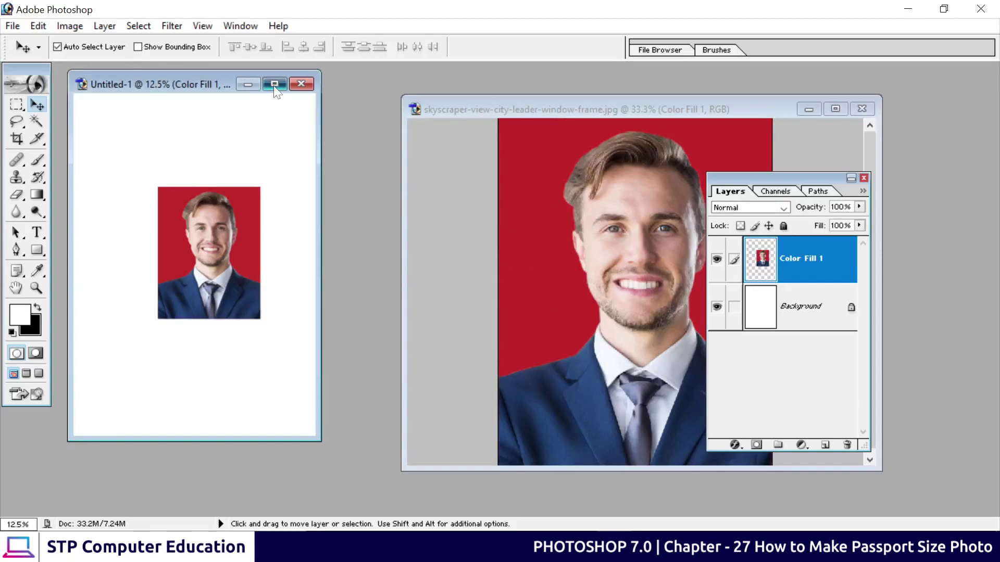
pyautogui.click(275, 84)
pyautogui.moveTo(527, 324); pyautogui.dragTo(452, 239)
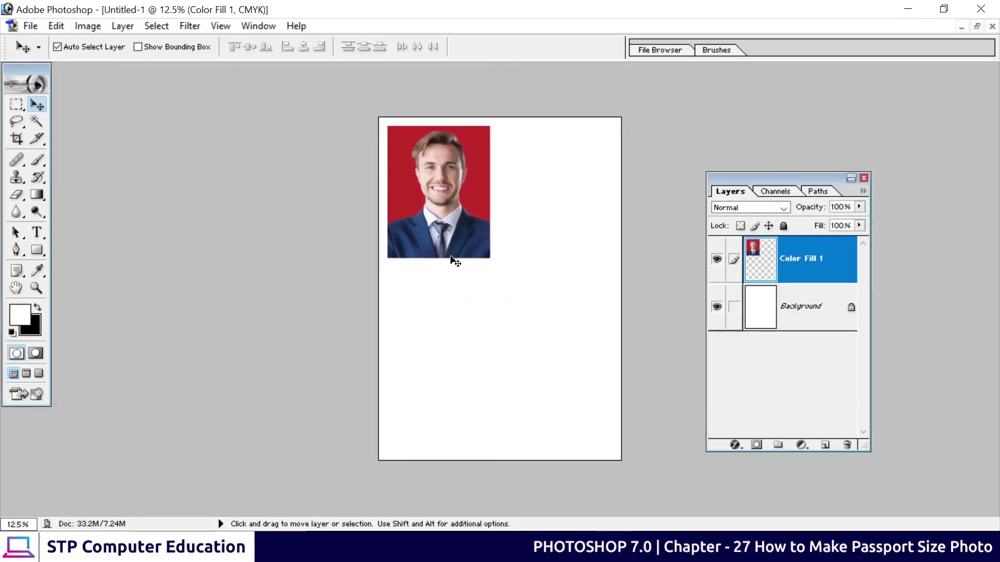
pyautogui.hotkey('ctrl', 't')
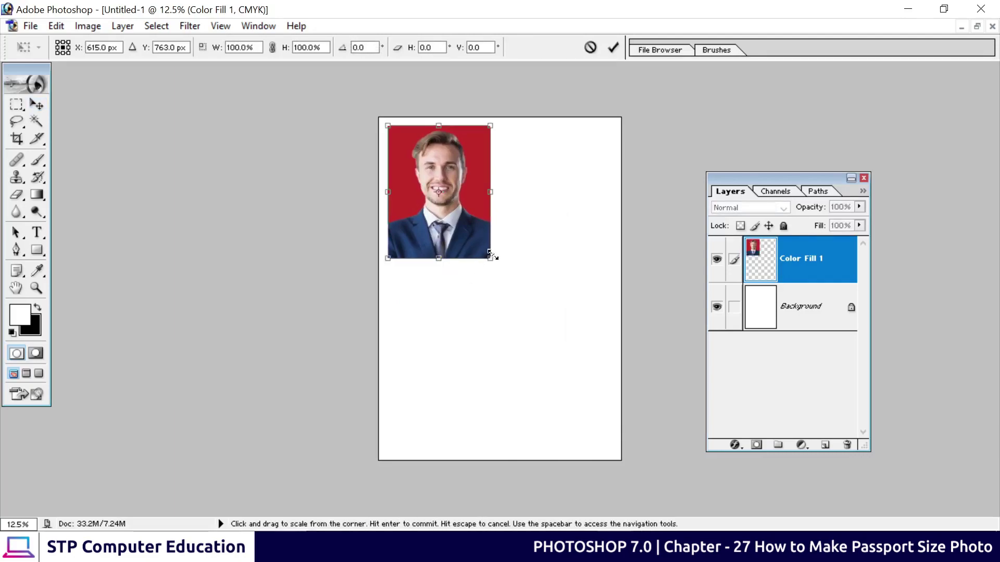
pyautogui.moveTo(487, 256); pyautogui.dragTo(423, 166)
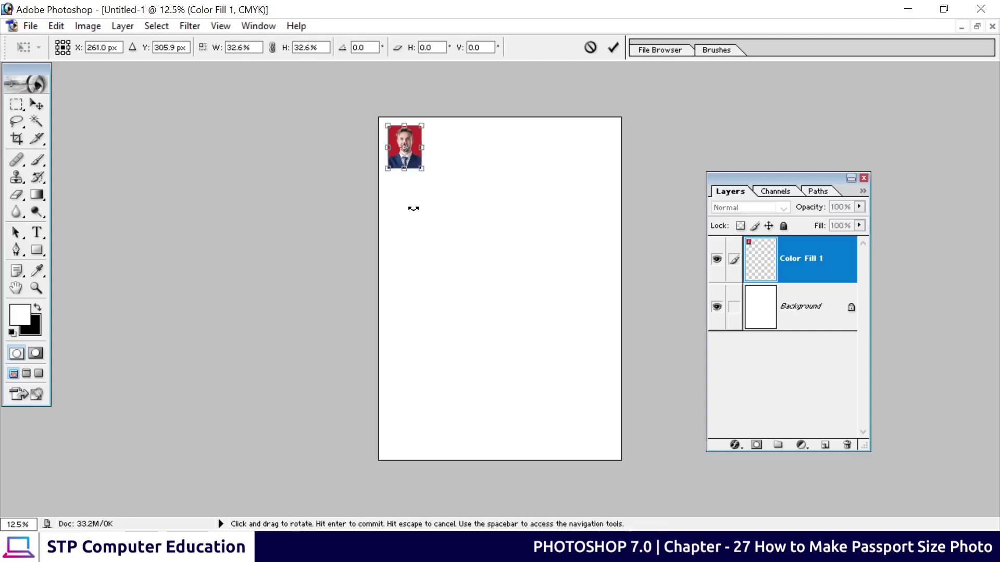
pyautogui.click(612, 48)
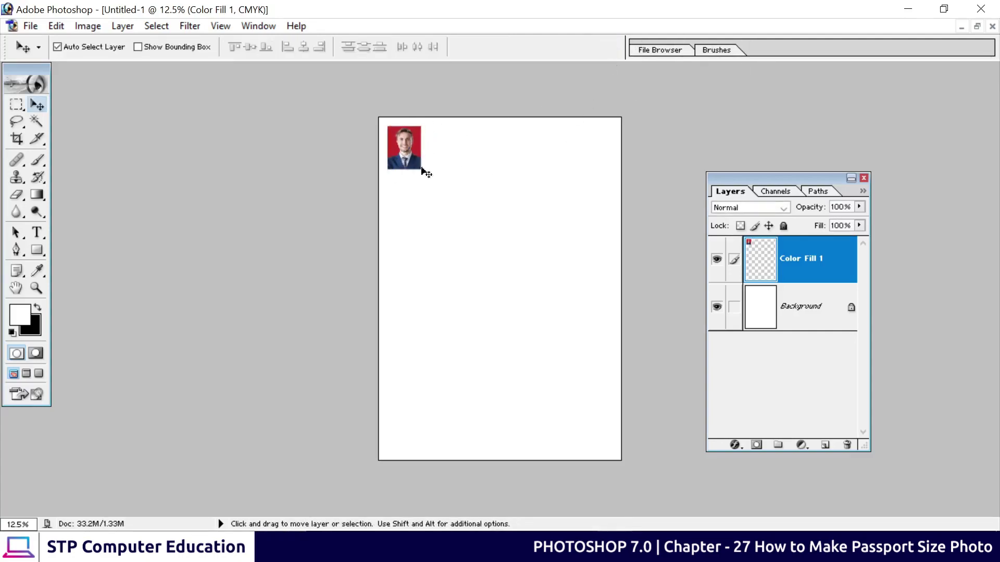
pyautogui.hotkey('ctrl', '+')
pyautogui.hotkey('ctrl', '+')
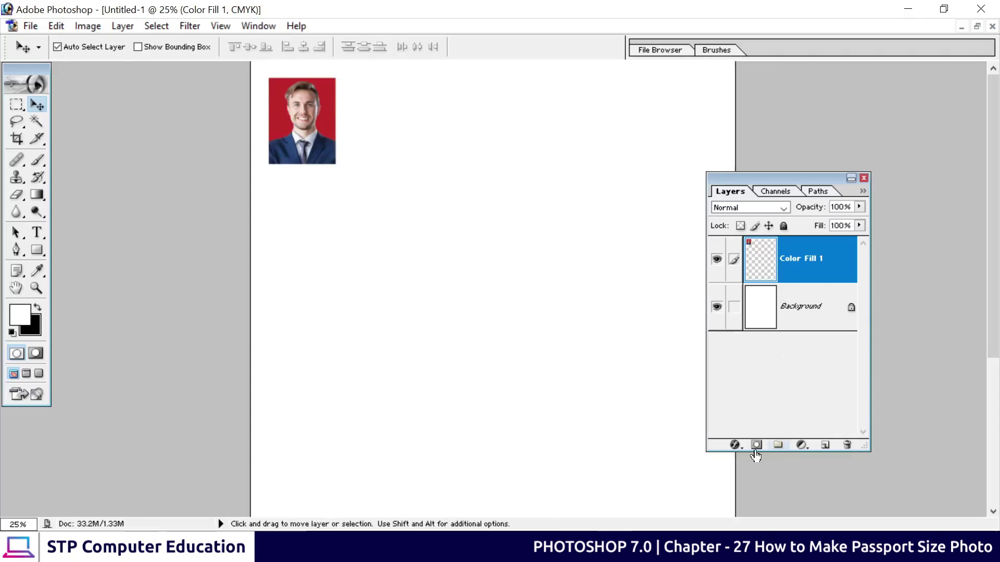
# Try a black inside Stroke on the pasted photo, cancel it, and restore the windows
pyautogui.click(735, 445)
pyautogui.click(761, 437)
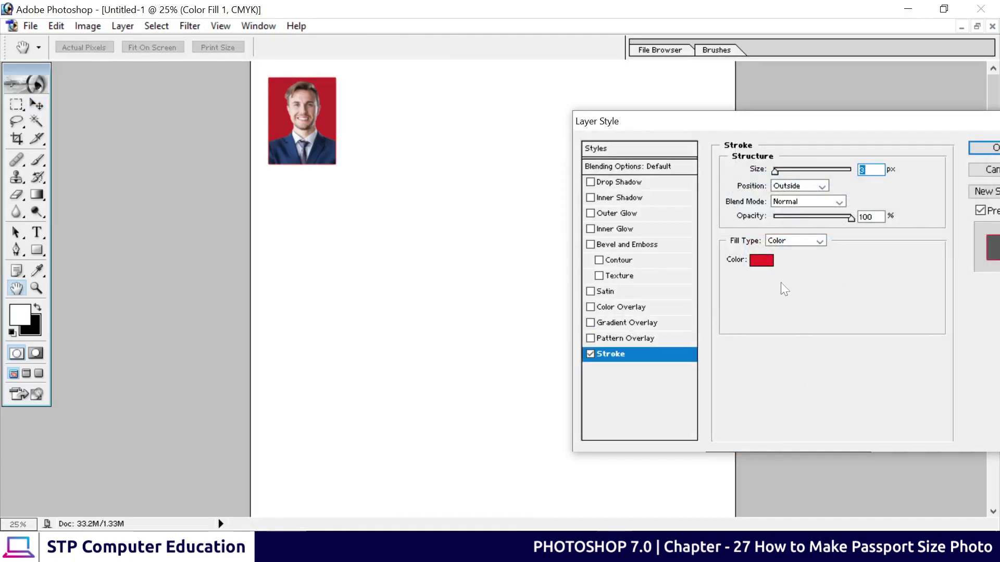
pyautogui.click(761, 260)
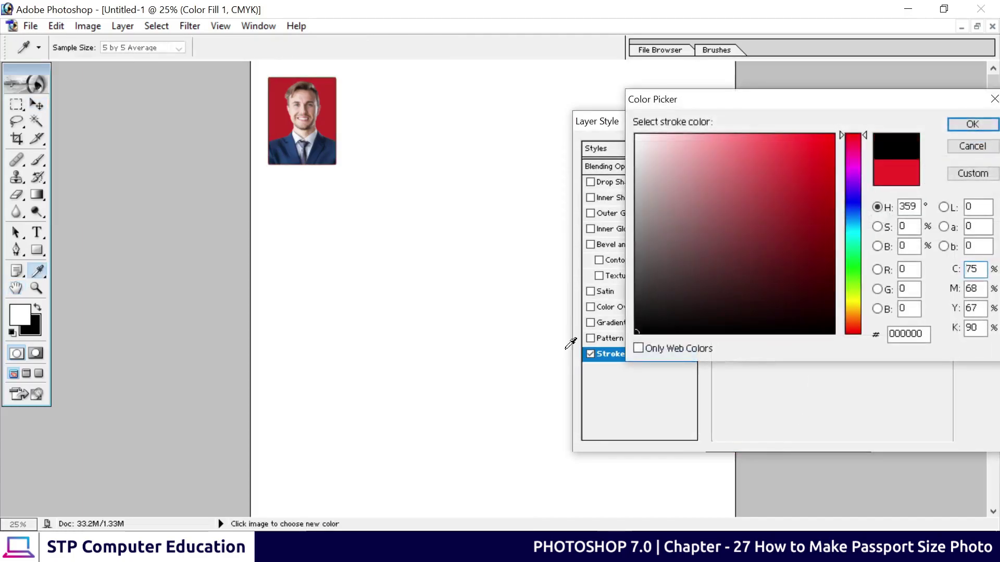
pyautogui.click(971, 125)
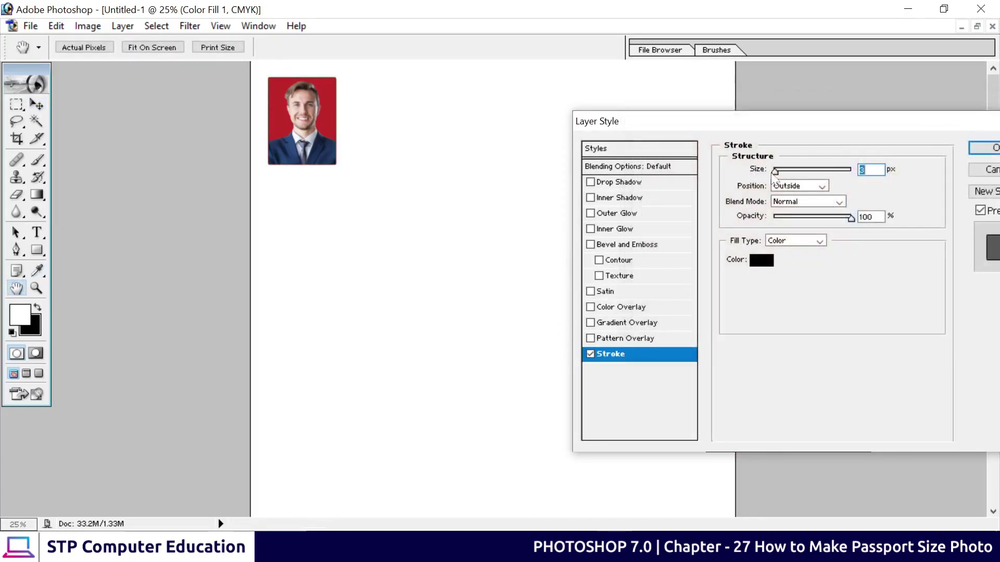
pyautogui.click(797, 186)
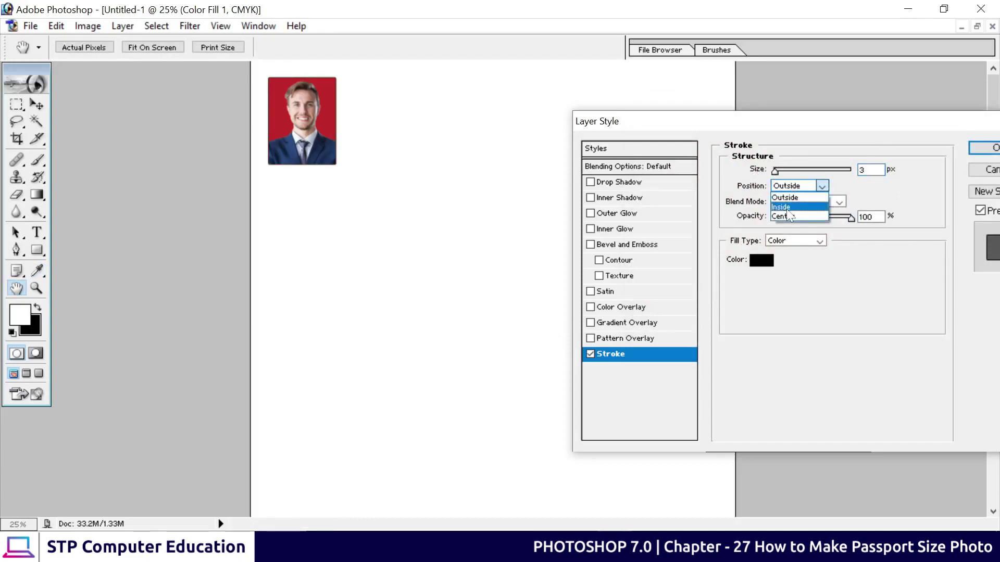
pyautogui.click(787, 208)
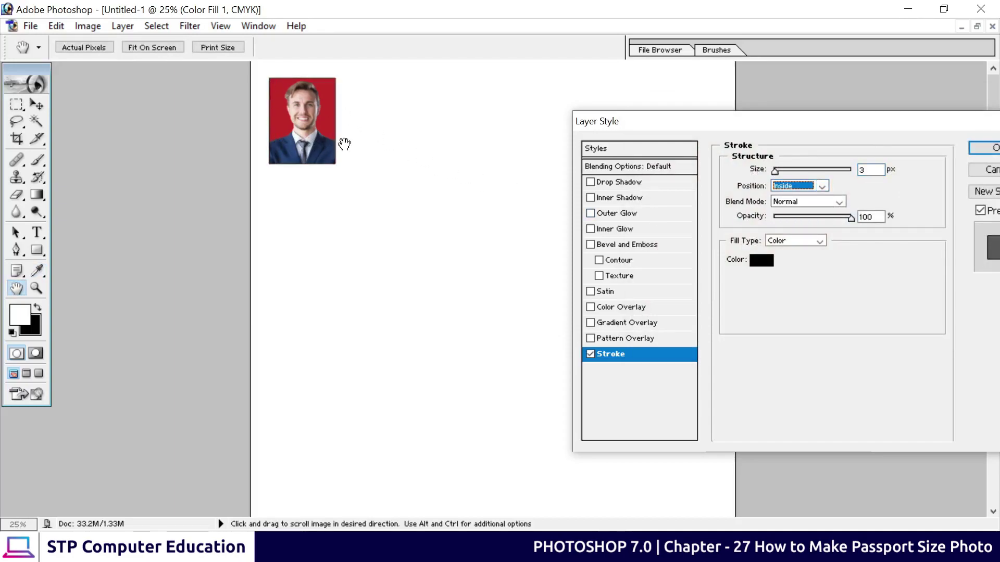
pyautogui.moveTo(830, 122); pyautogui.dragTo(516, 113)
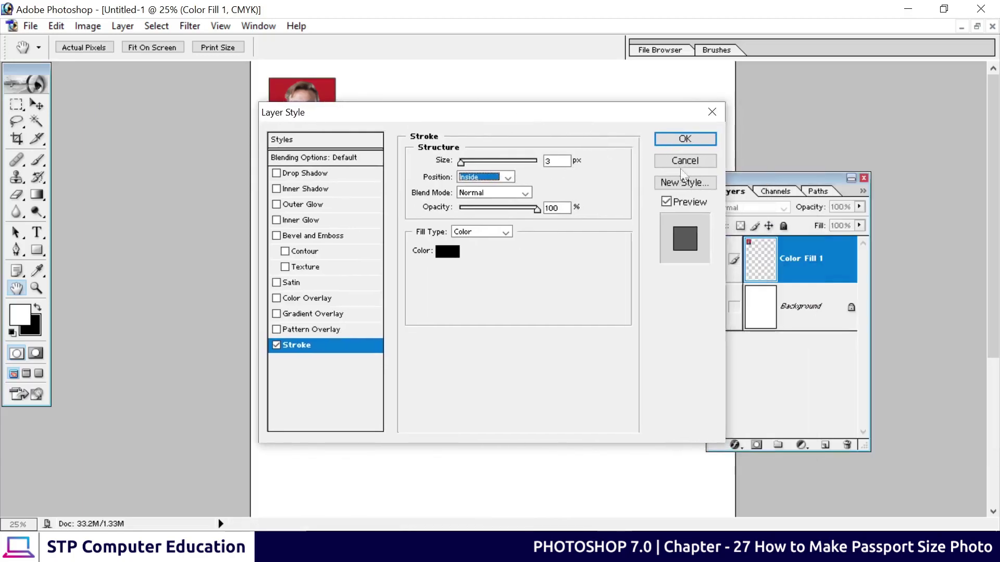
pyautogui.click(684, 160)
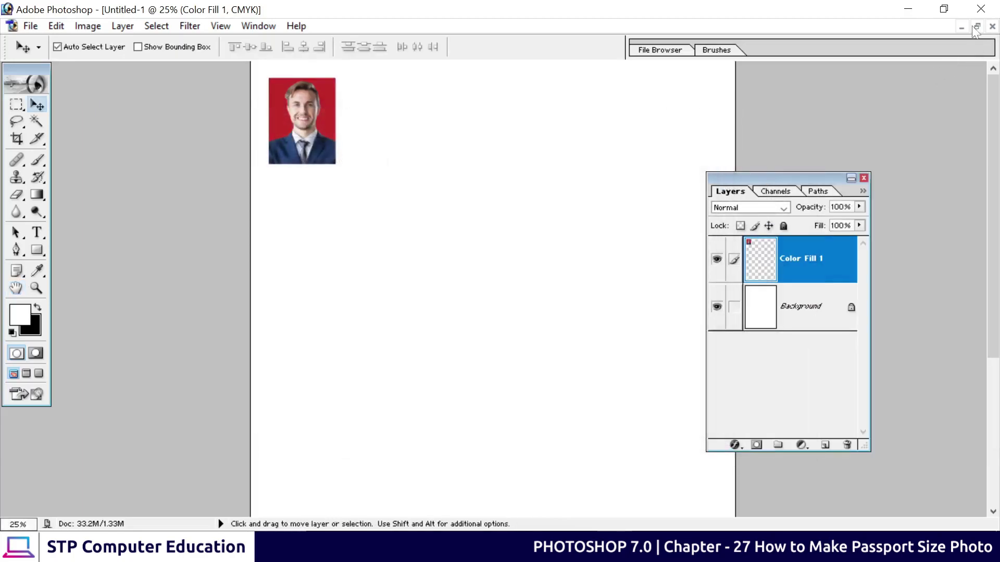
pyautogui.click(976, 27)
# Lower the photo on the A4 page and bring the original portrait window into view
pyautogui.moveTo(151, 154); pyautogui.dragTo(196, 184)
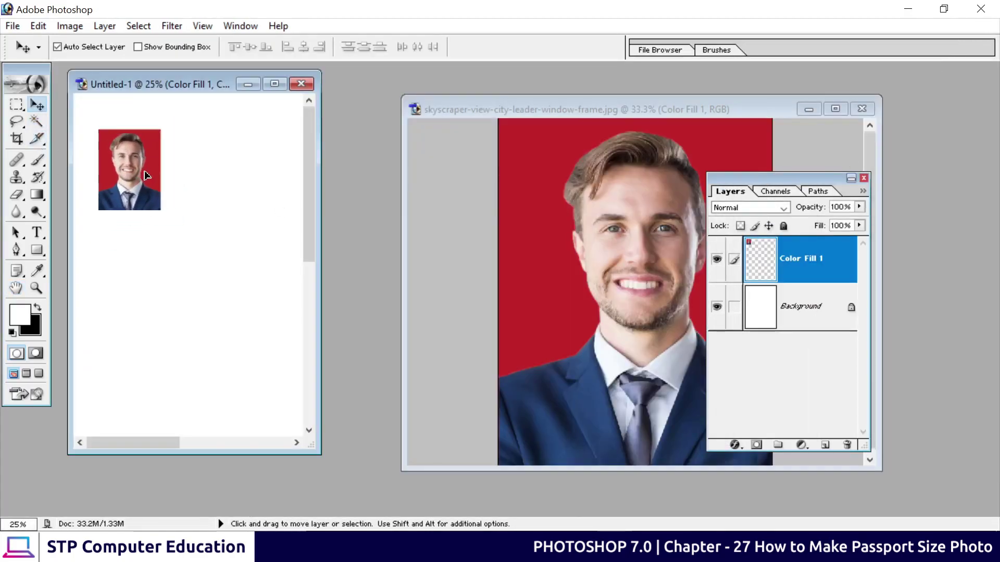
pyautogui.click(467, 226)
pyautogui.moveTo(585, 112); pyautogui.dragTo(420, 90)
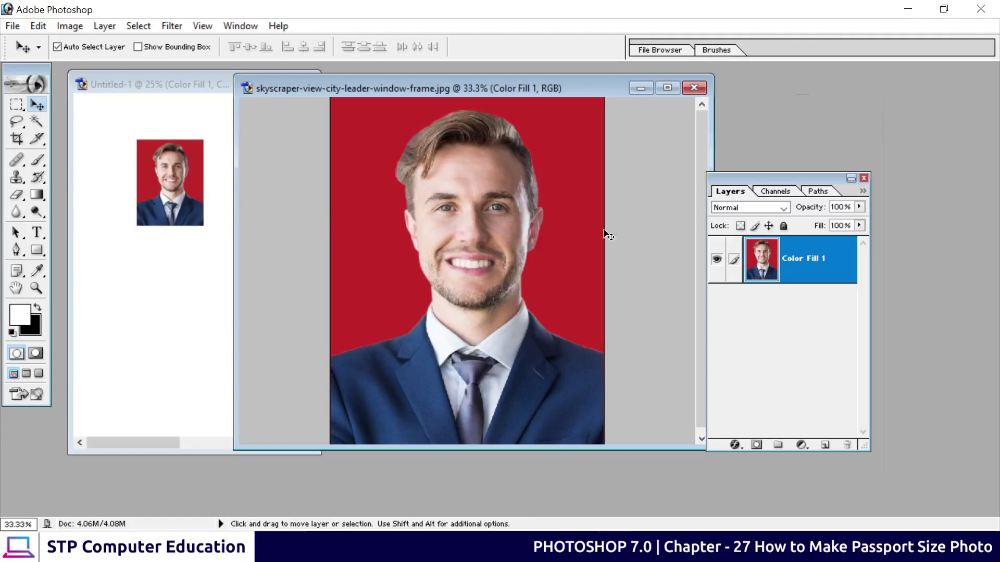
# Add a black 6 px inside Stroke to the original portrait's Color Fill 1 layer
pyautogui.click(734, 445)
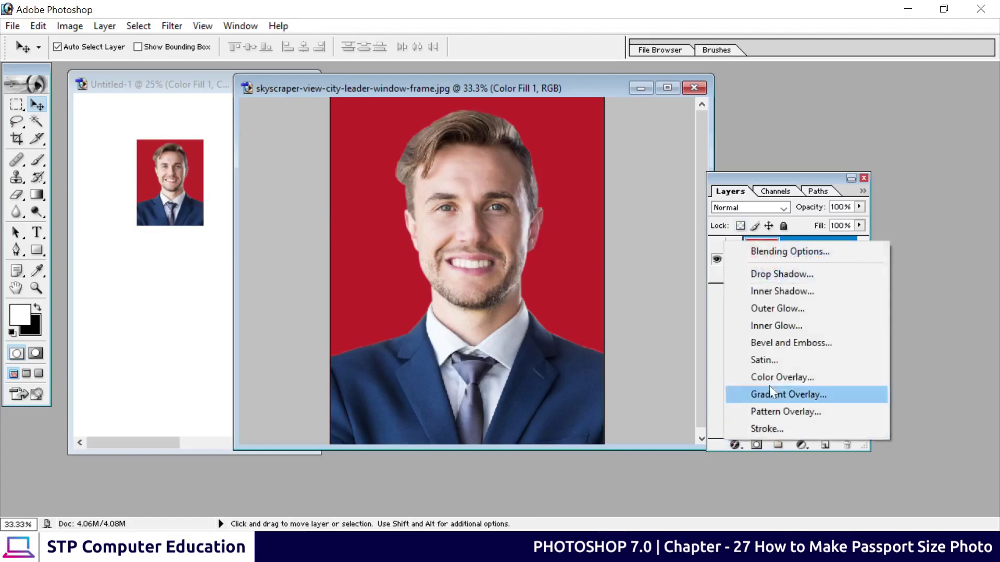
pyautogui.click(763, 430)
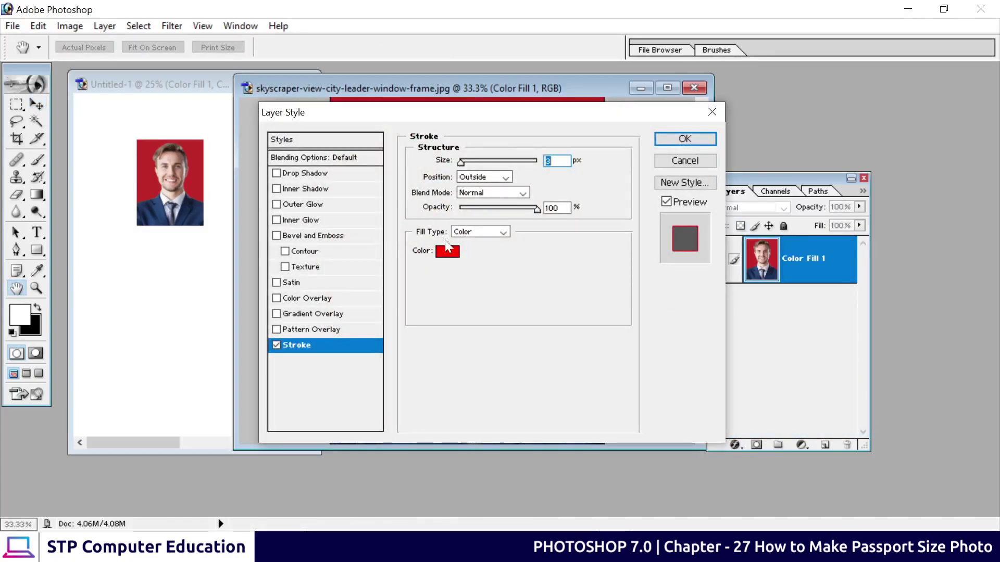
pyautogui.click(447, 252)
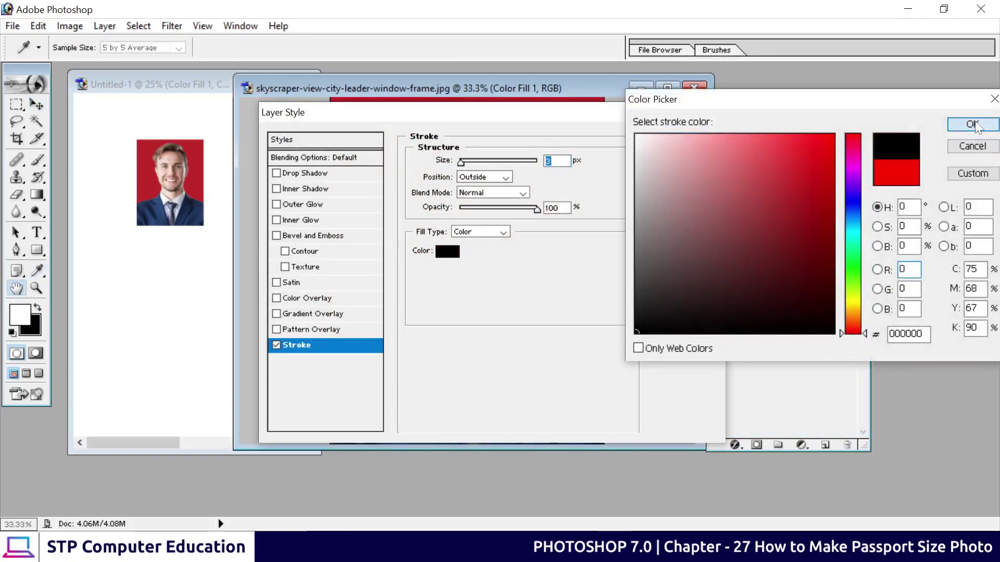
pyautogui.click(972, 124)
pyautogui.moveTo(538, 119); pyautogui.dragTo(838, 216)
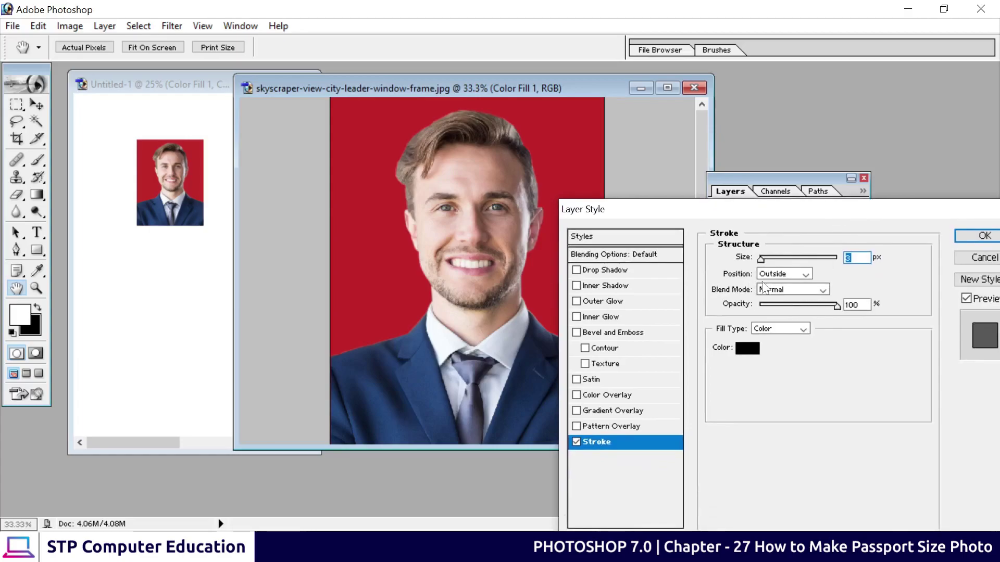
pyautogui.click(781, 274)
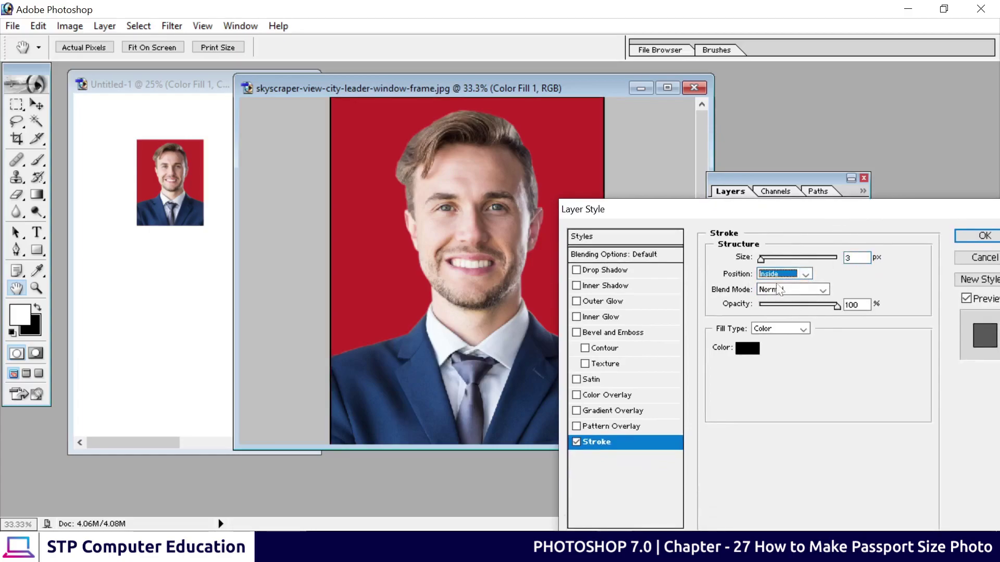
pyautogui.moveTo(760, 257); pyautogui.dragTo(763, 258)
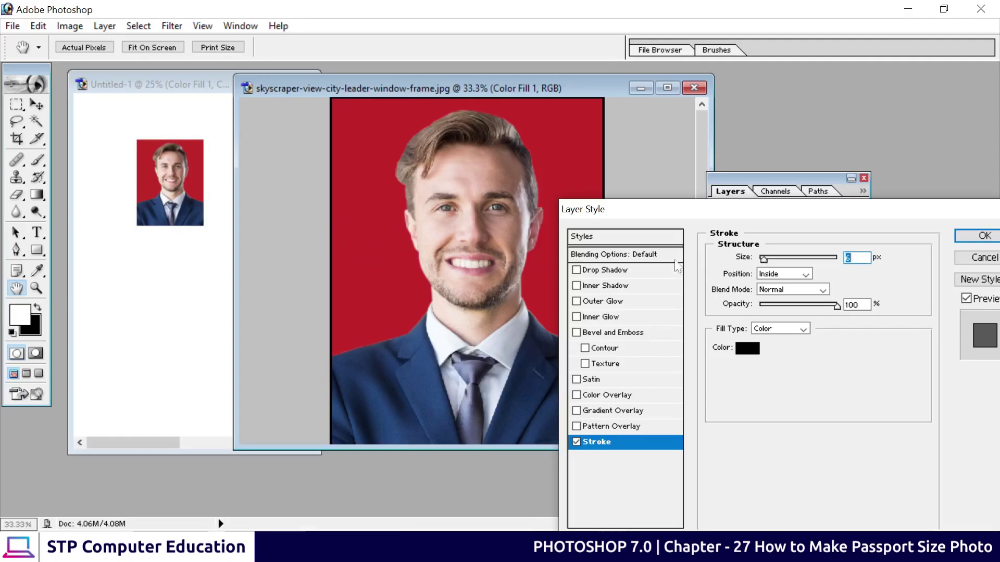
pyautogui.click(970, 239)
pyautogui.press('v')
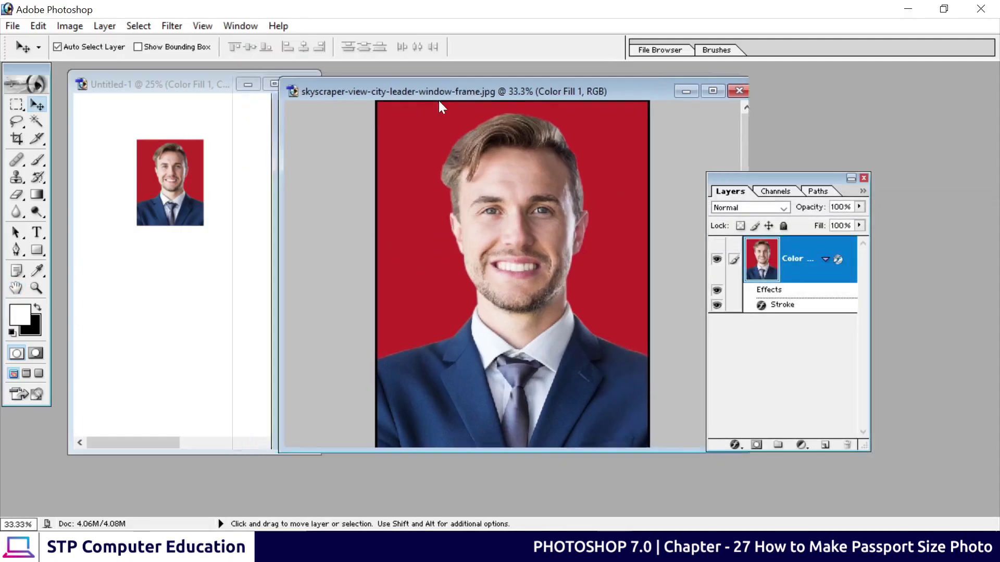
pyautogui.moveTo(391, 91); pyautogui.dragTo(561, 98)
# Delete the unbordered photo from the A4 page and copy the bordered portrait onto it
pyautogui.click(170, 177)
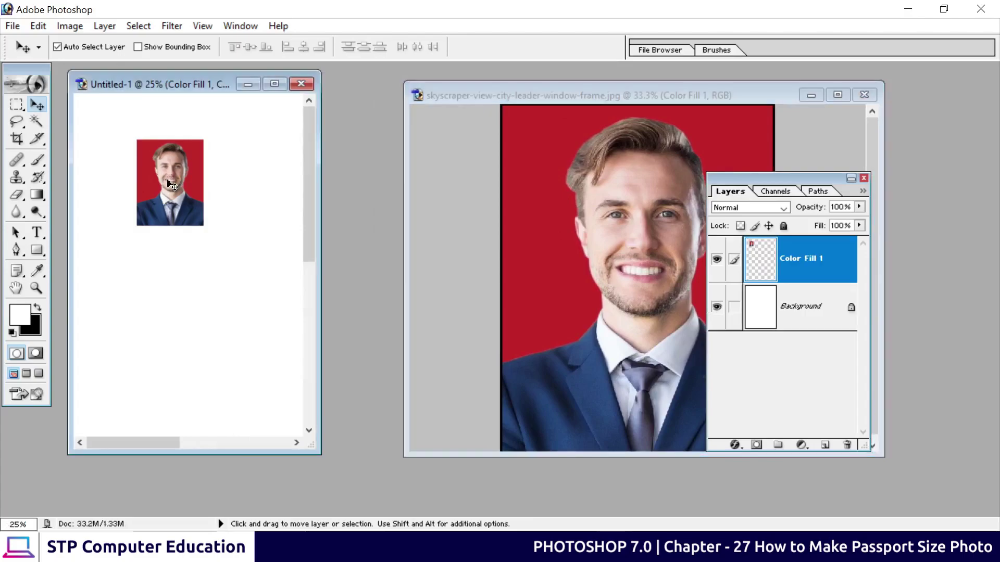
pyautogui.moveTo(172, 179); pyautogui.dragTo(173, 208)
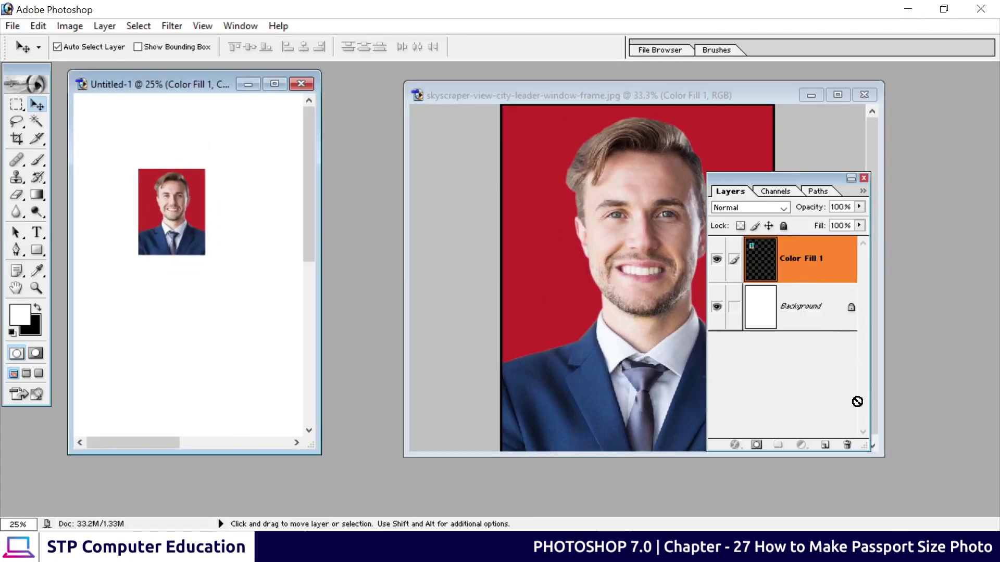
pyautogui.moveTo(802, 258); pyautogui.dragTo(847, 444)
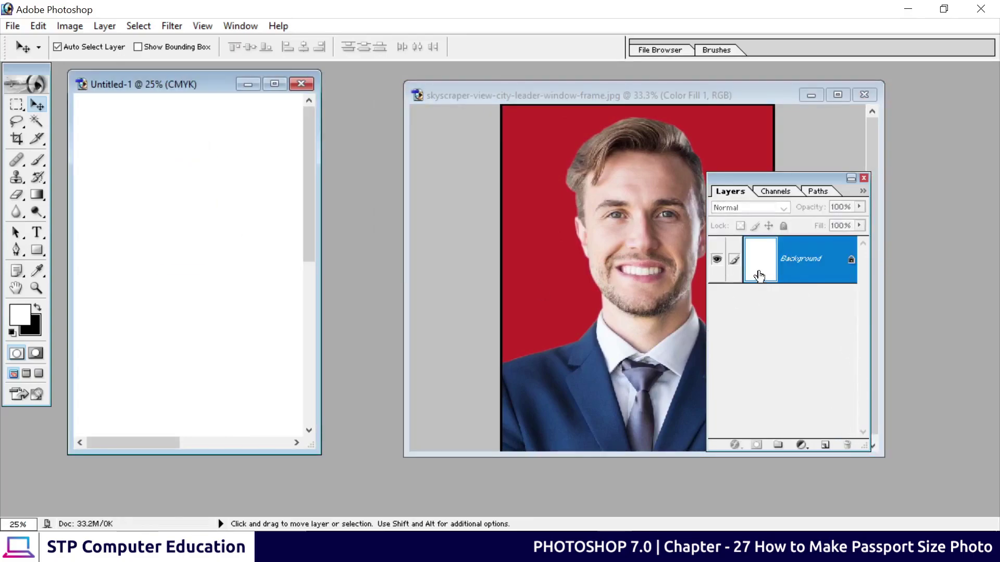
pyautogui.click(536, 205)
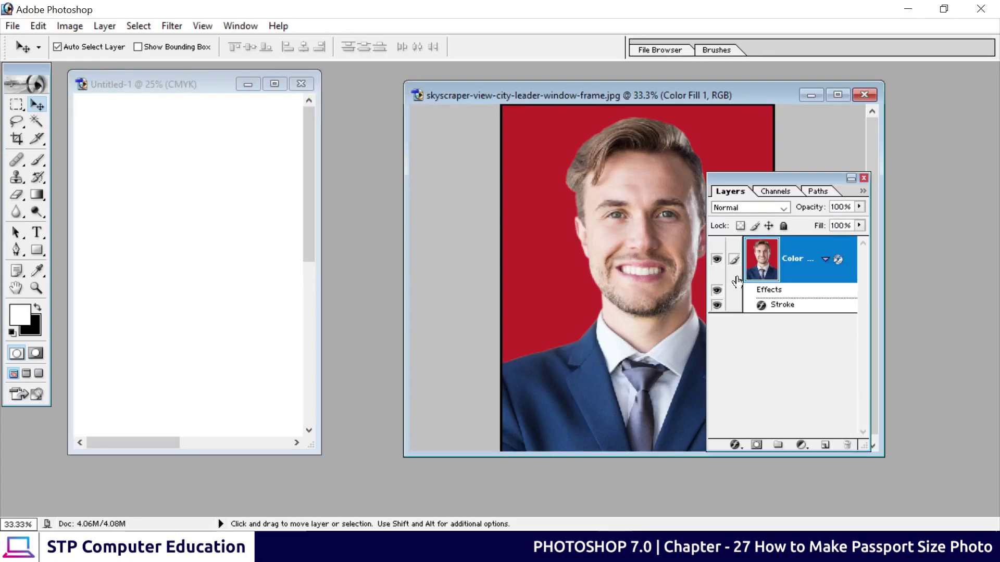
pyautogui.moveTo(605, 237); pyautogui.dragTo(229, 254)
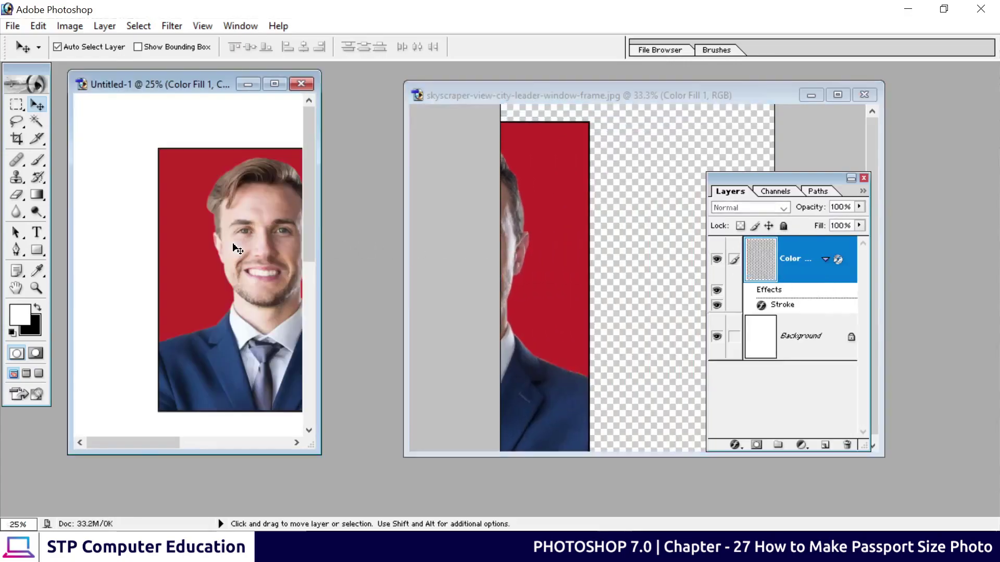
# Maximize the A4 window, move the Layers palette right, and zoom out to 12.5%
pyautogui.click(275, 84)
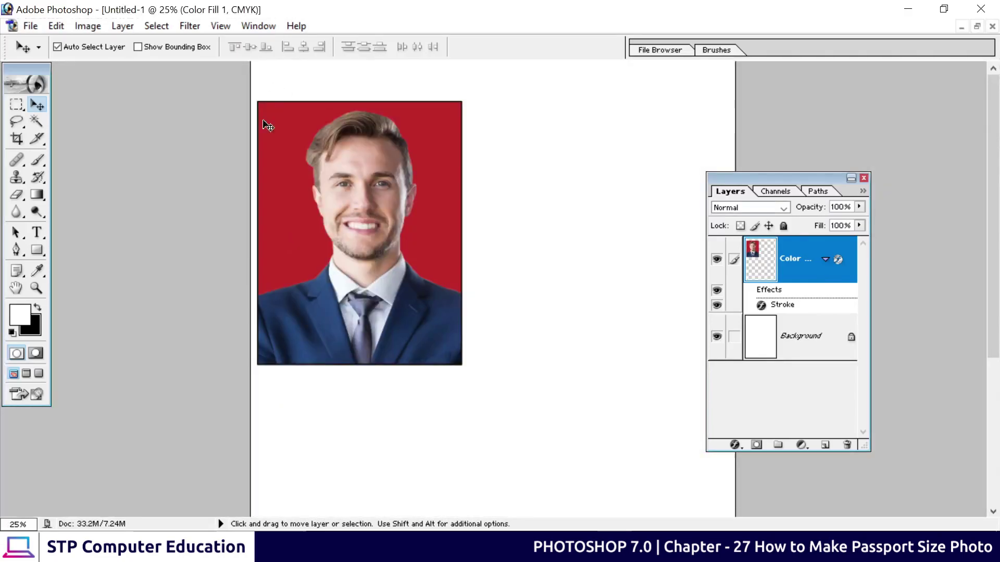
pyautogui.moveTo(286, 205); pyautogui.dragTo(339, 208)
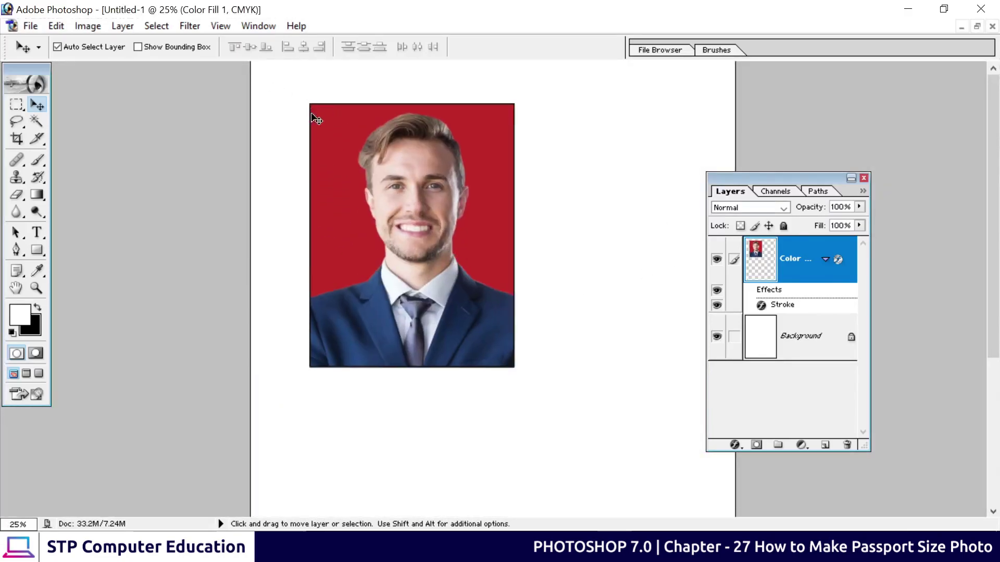
pyautogui.moveTo(794, 178); pyautogui.dragTo(949, 177)
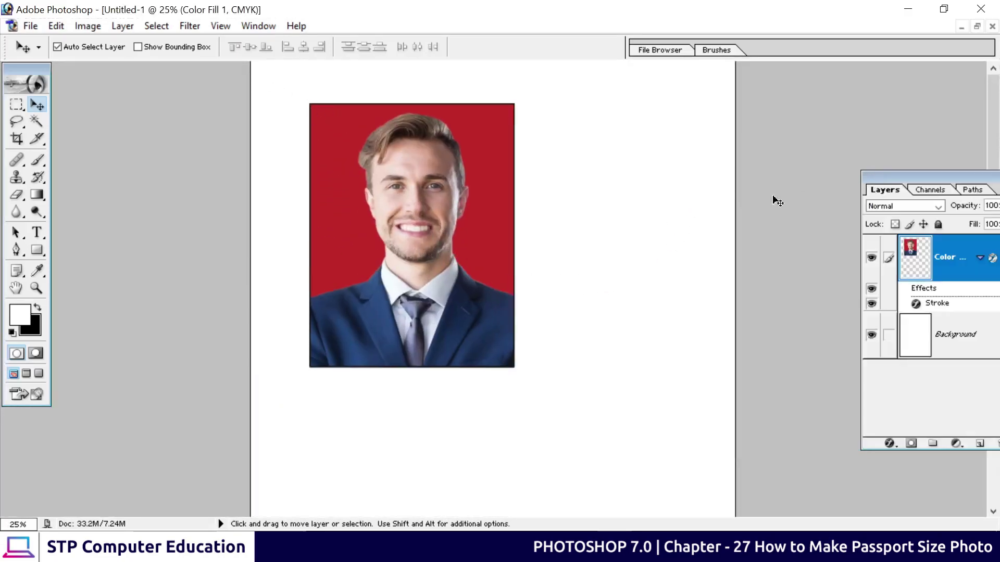
pyautogui.hotkey('ctrl', '-')
pyautogui.hotkey('ctrl', '-')
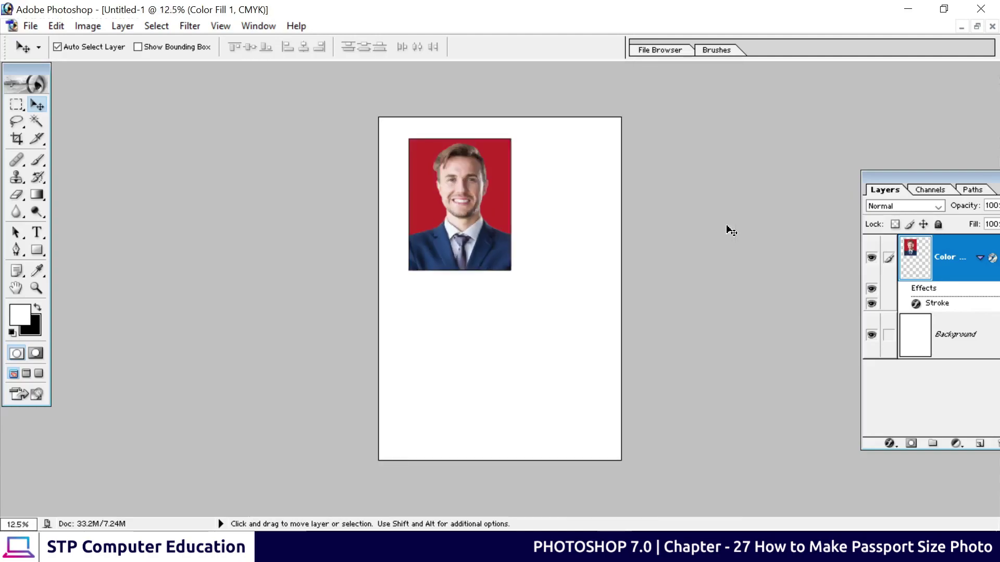
# Scale the bordered photo to about 38% and nudge it into the page's top-left corner
pyautogui.hotkey('ctrl', 't')
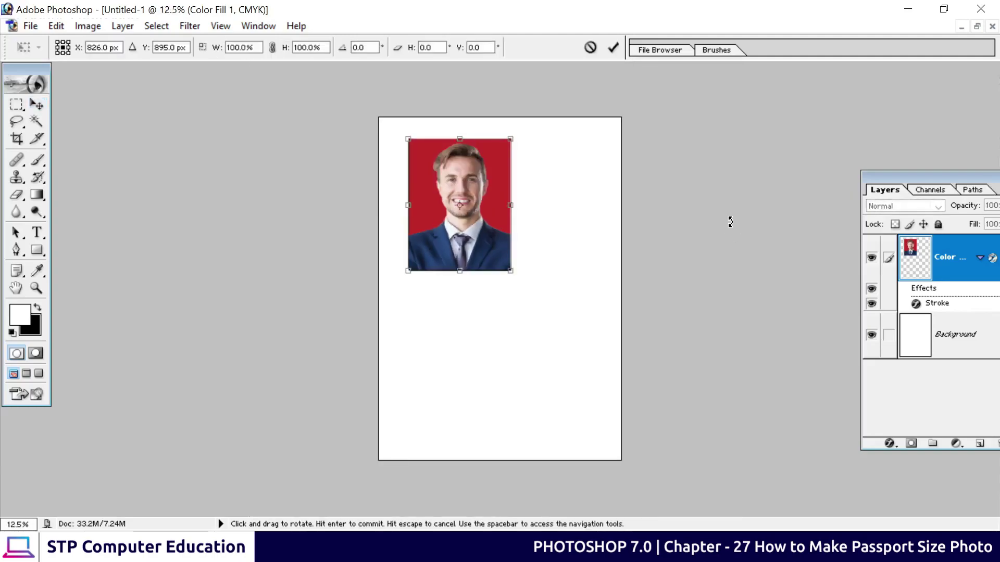
pyautogui.moveTo(511, 268)
pyautogui.mouseDown()
pyautogui.moveTo(425, 194)
pyautogui.moveTo(448, 189)
pyautogui.mouseUp()
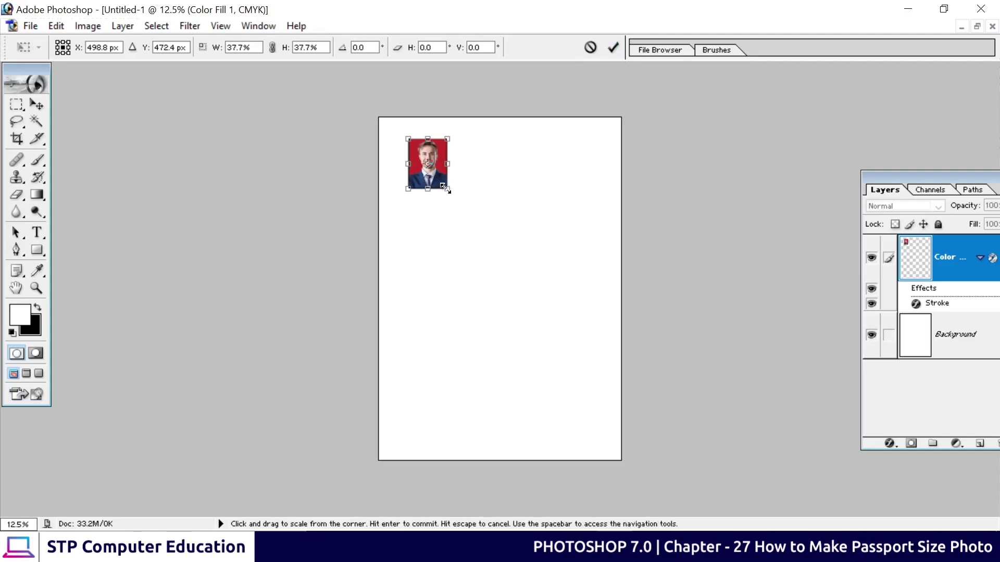
pyautogui.click(612, 48)
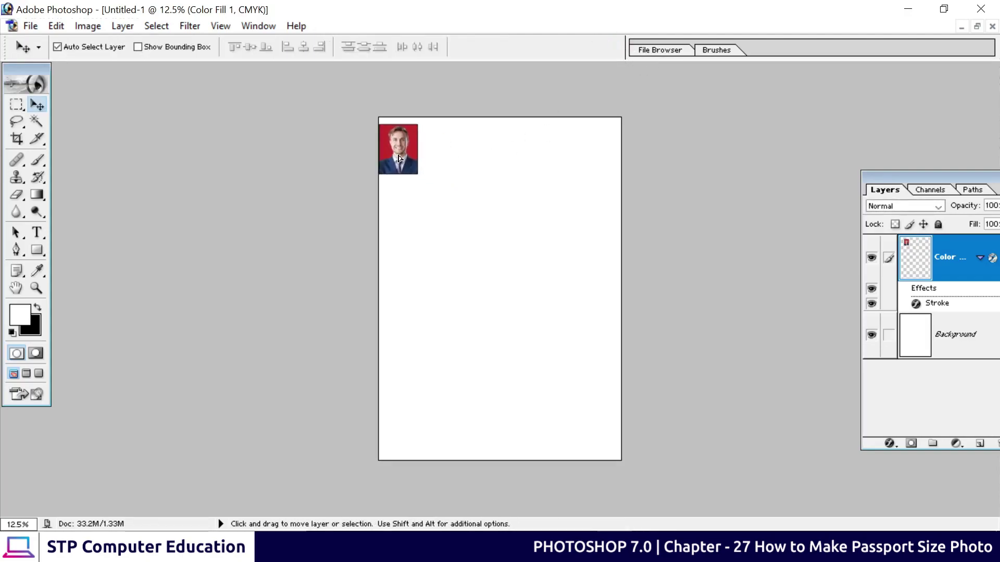
pyautogui.moveTo(398, 158); pyautogui.dragTo(409, 160)
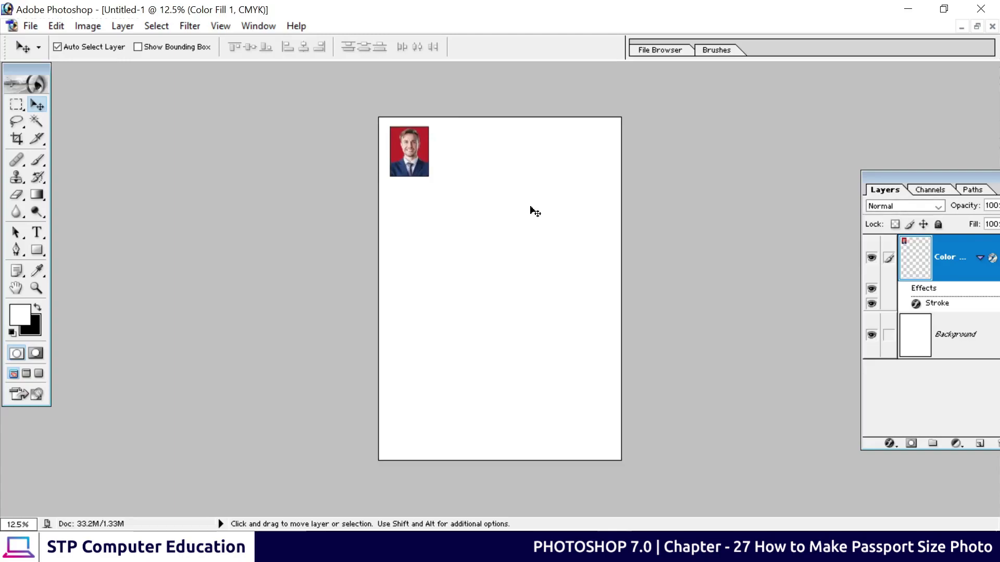
pyautogui.hotkey('shift', 'Left')
pyautogui.hotkey('shift', 'Left')
pyautogui.hotkey('shift', 'Left')
pyautogui.hotkey('shift', 'Left')
pyautogui.hotkey('shift', 'Left')
pyautogui.hotkey('shift', 'Up')
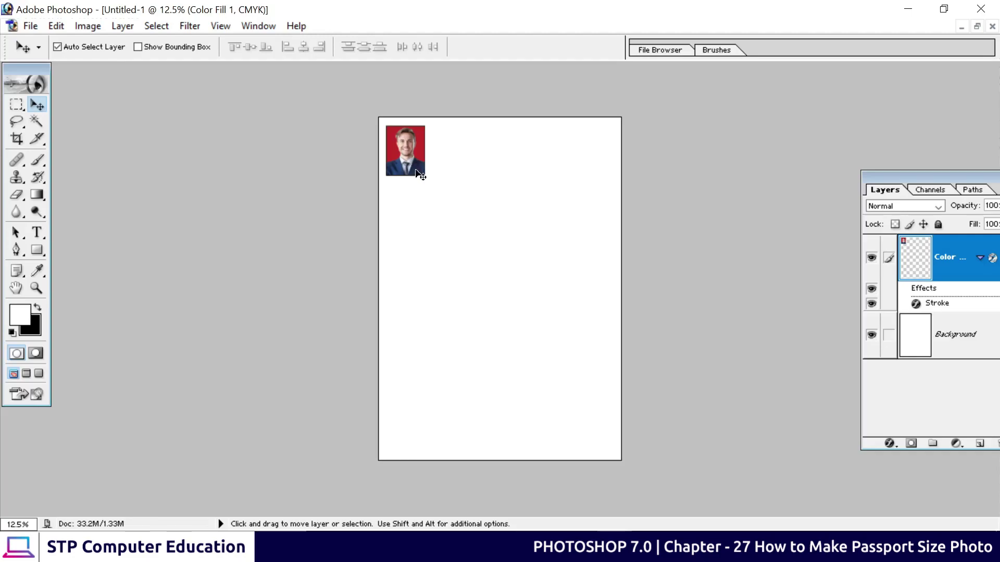
pyautogui.press('alt')
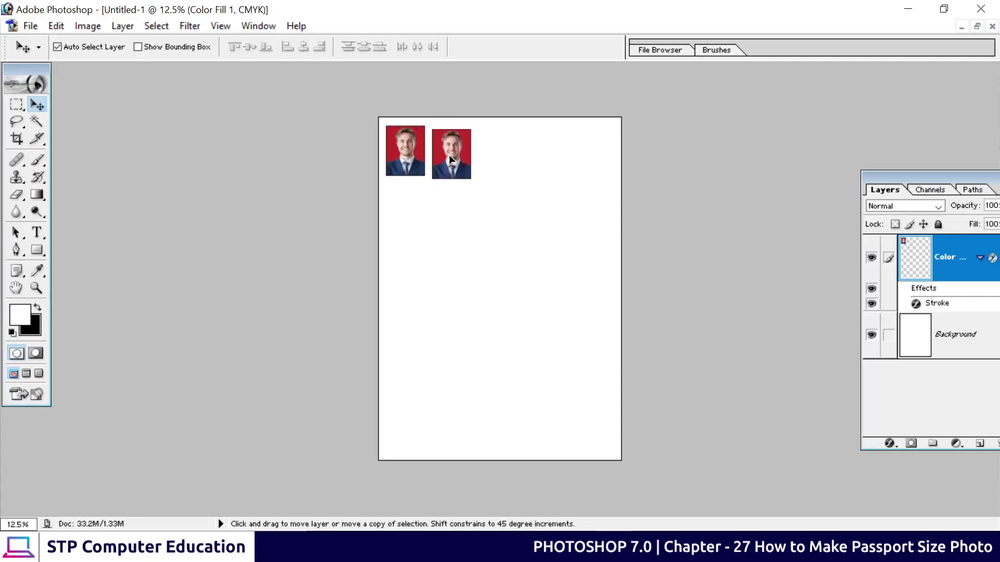
# Alt-drag copies of the photo side by side to build the top row of five
pyautogui.moveTo(452, 153); pyautogui.dragTo(447, 158)
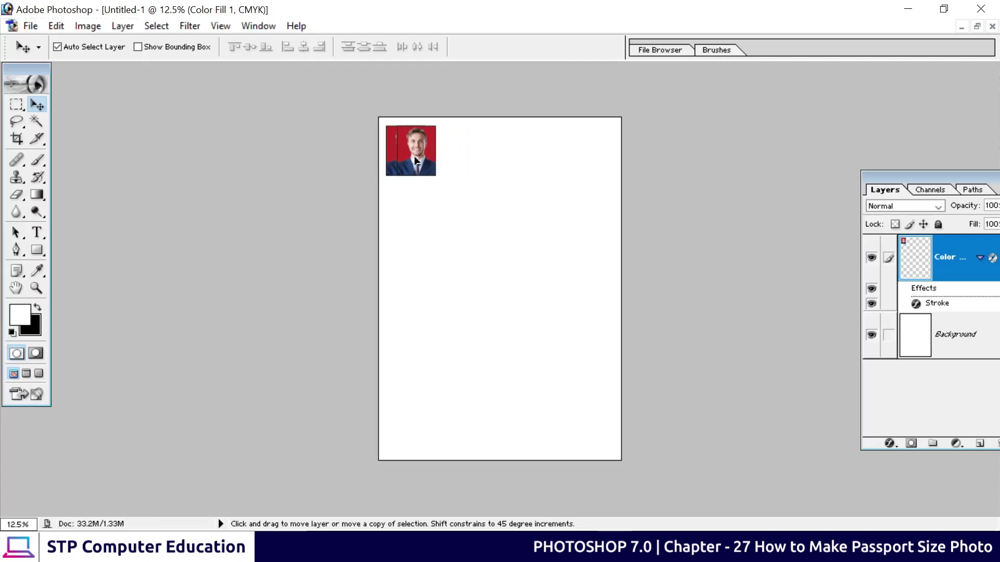
pyautogui.moveTo(455, 153); pyautogui.dragTo(446, 165)
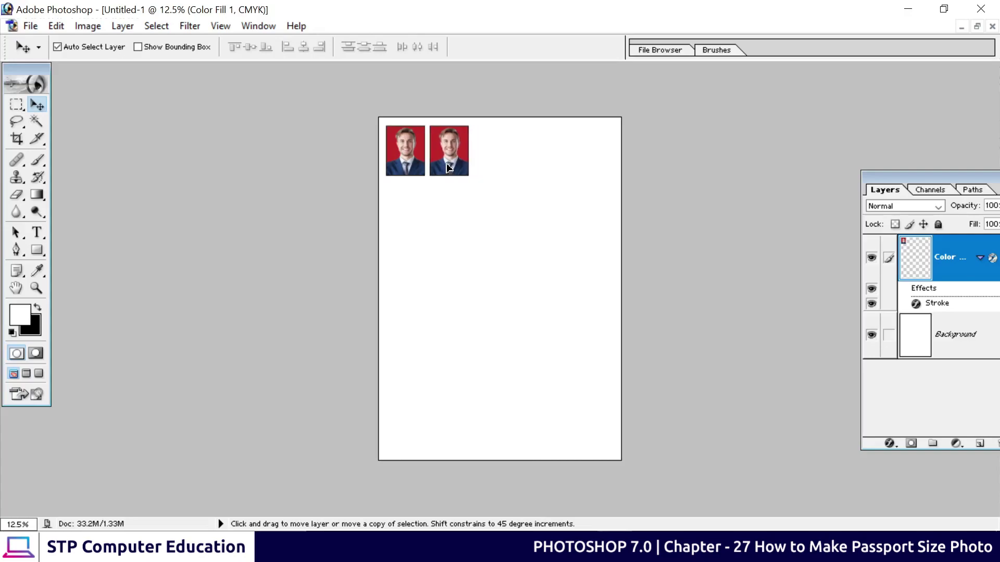
pyautogui.moveTo(447, 167); pyautogui.dragTo(573, 168)
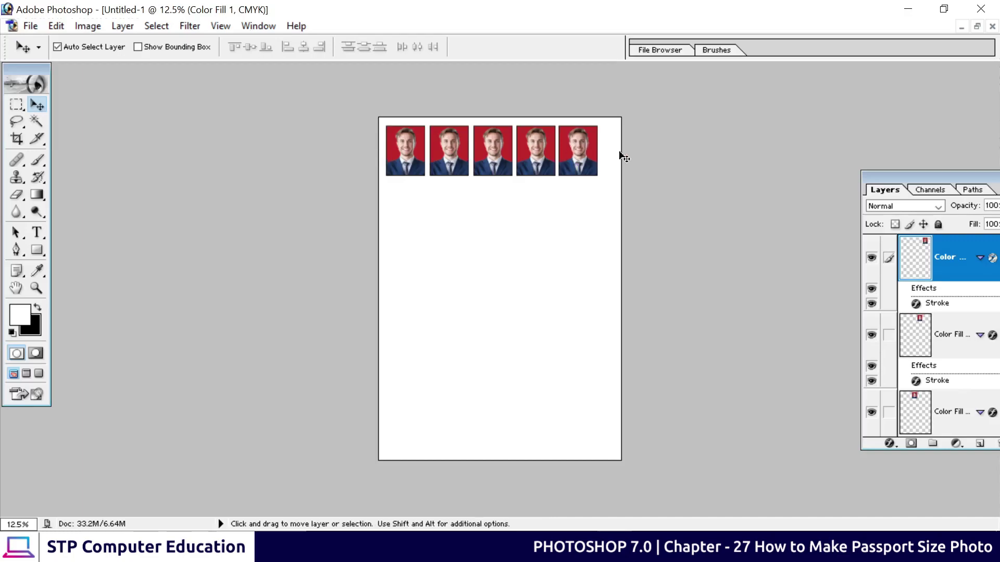
# Link the five photo copy layers and merge them into the single Color Fill 1 copy 4 layer
pyautogui.moveTo(878, 174); pyautogui.dragTo(723, 136)
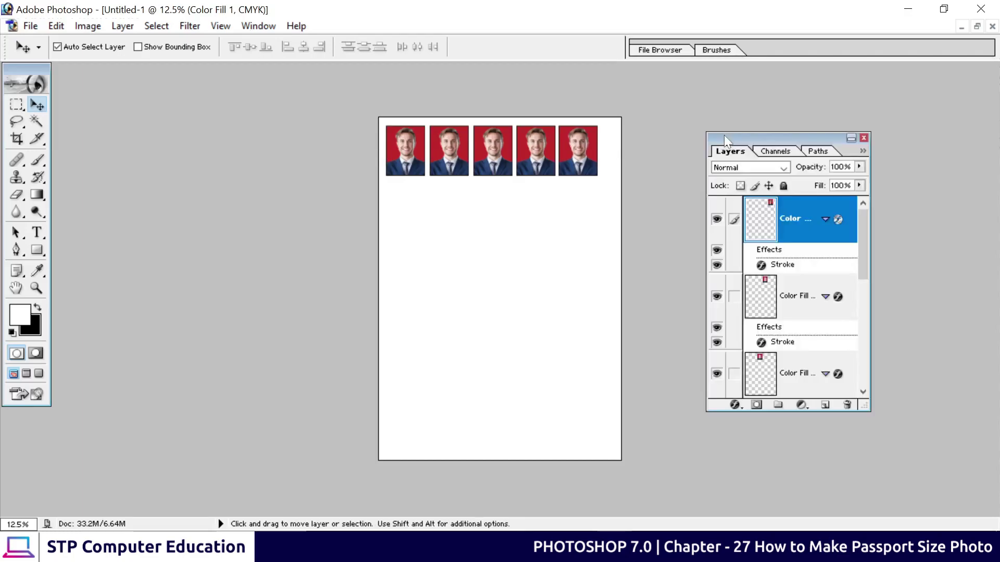
pyautogui.moveTo(789, 417); pyautogui.dragTo(787, 523)
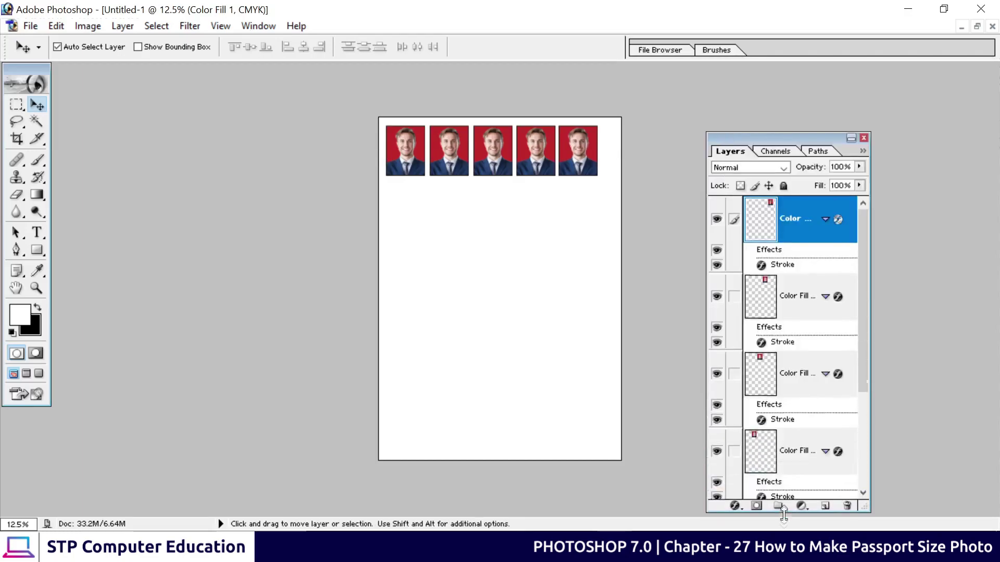
pyautogui.scroll(-2, 781, 258)
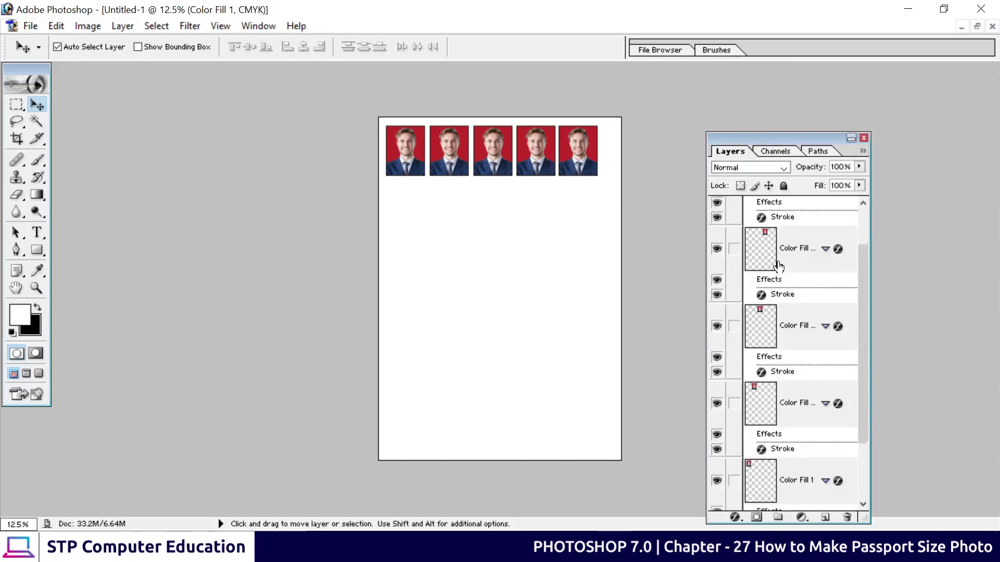
pyautogui.scroll(-3, 770, 312)
pyautogui.scroll(5, 765, 339)
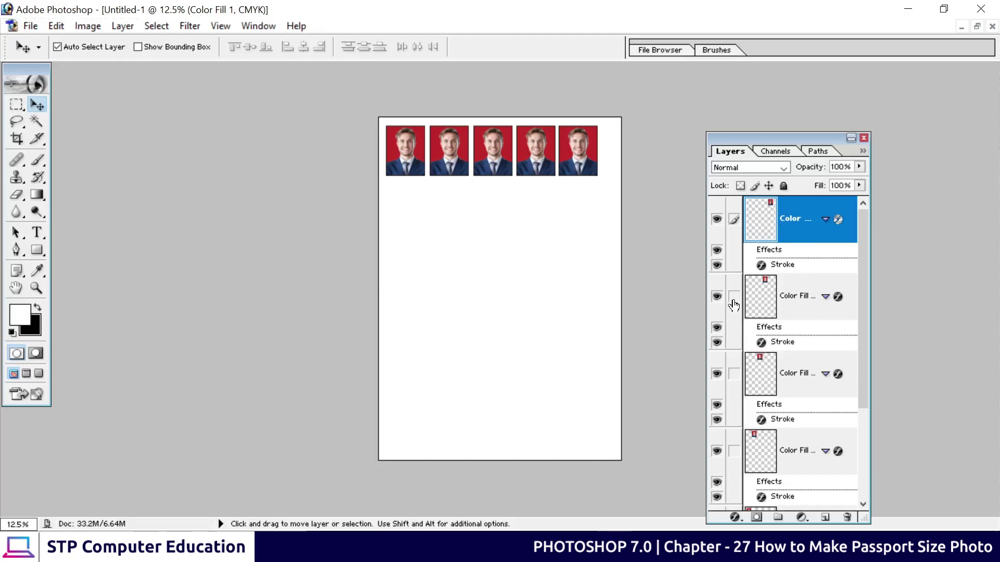
pyautogui.click(734, 374)
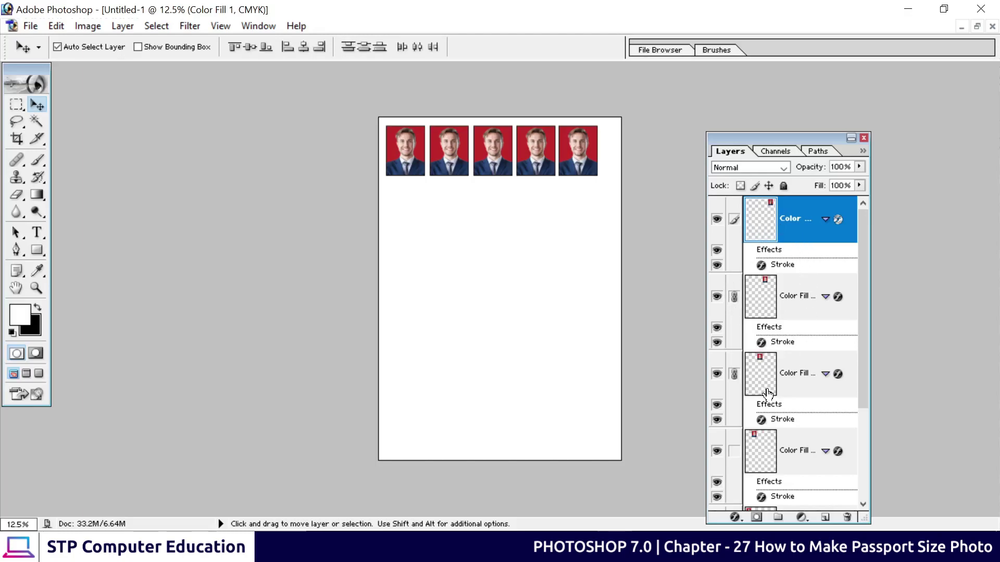
pyautogui.scroll(-1, 755, 418)
pyautogui.scroll(1, 754, 418)
pyautogui.click(732, 440)
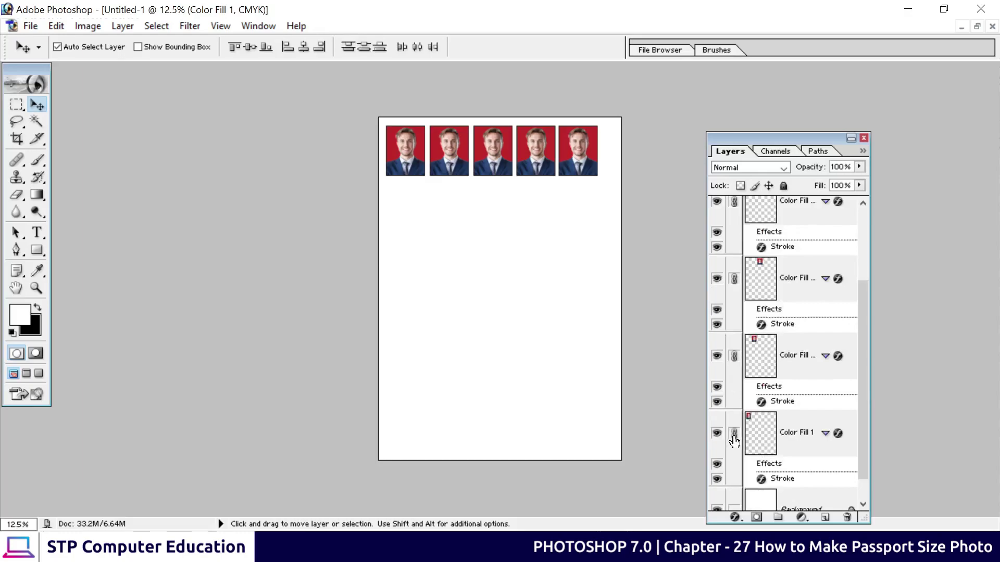
pyautogui.scroll(1, 794, 377)
pyautogui.hotkey('ctrl', 'e')
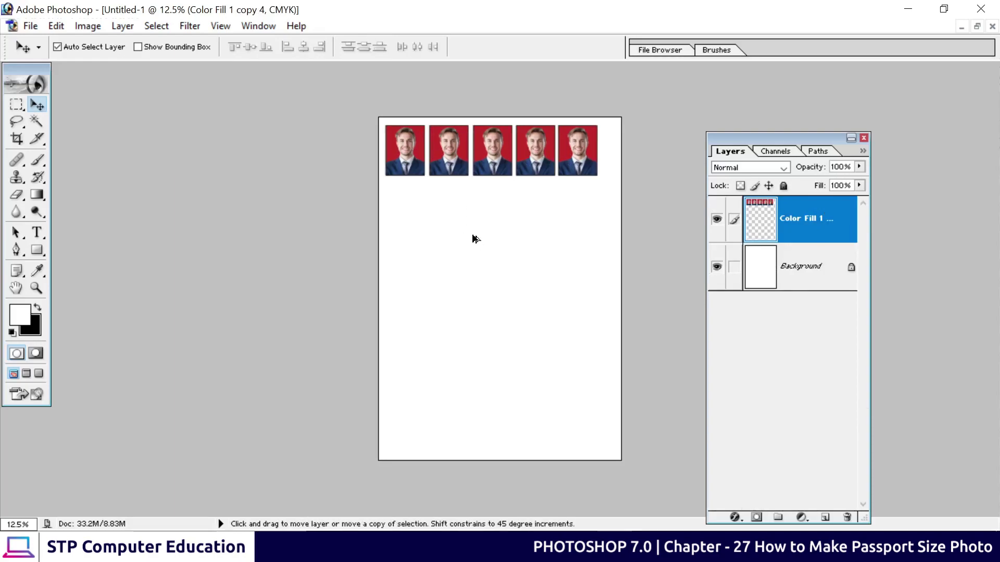
# Copy the photo row down into six rows, merge them into one layer, and centre the grid on the A4 page
pyautogui.moveTo(490, 161); pyautogui.dragTo(489, 407)
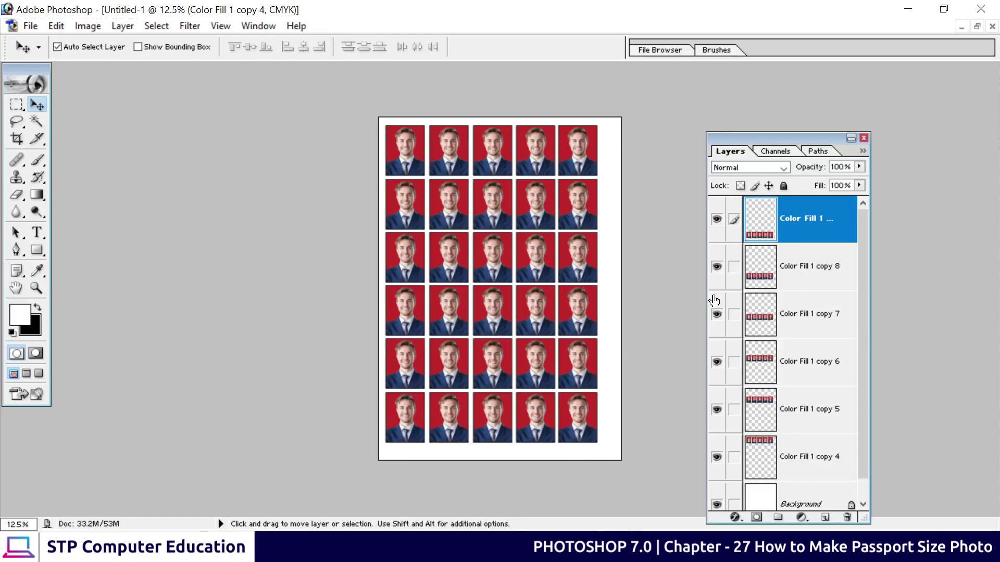
pyautogui.moveTo(791, 221); pyautogui.dragTo(791, 383)
pyautogui.hotkey('ctrl', 'e')
pyautogui.hotkey('ctrl', 'e')
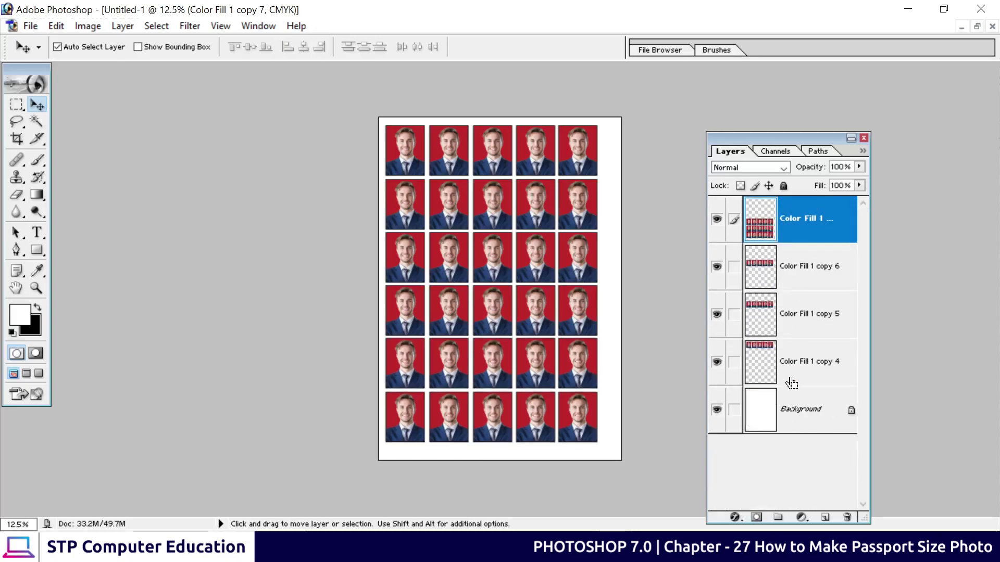
pyautogui.hotkey('ctrl', 'e')
pyautogui.hotkey('ctrl', 'e')
pyautogui.hotkey('ctrl', 'e')
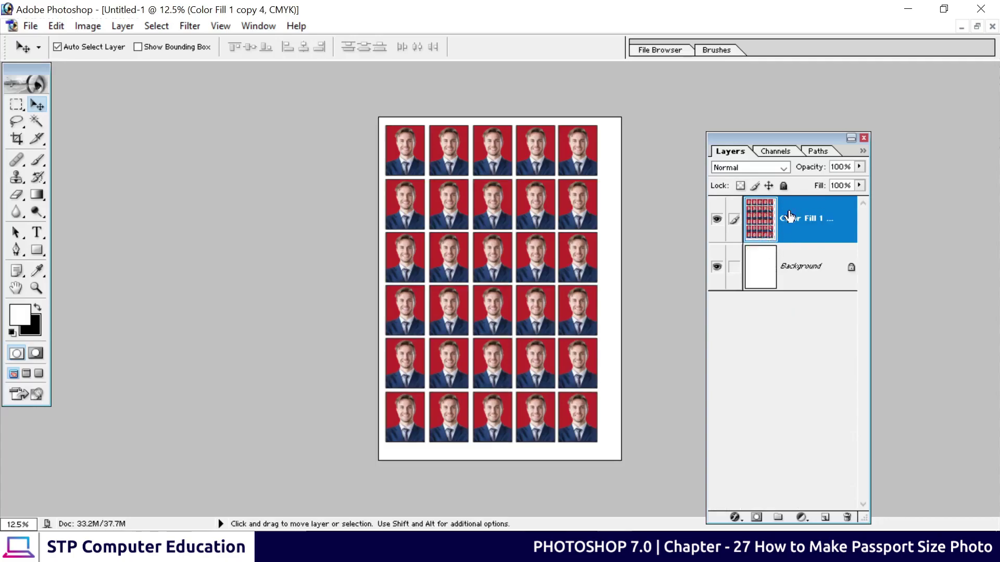
pyautogui.moveTo(527, 253); pyautogui.dragTo(535, 256)
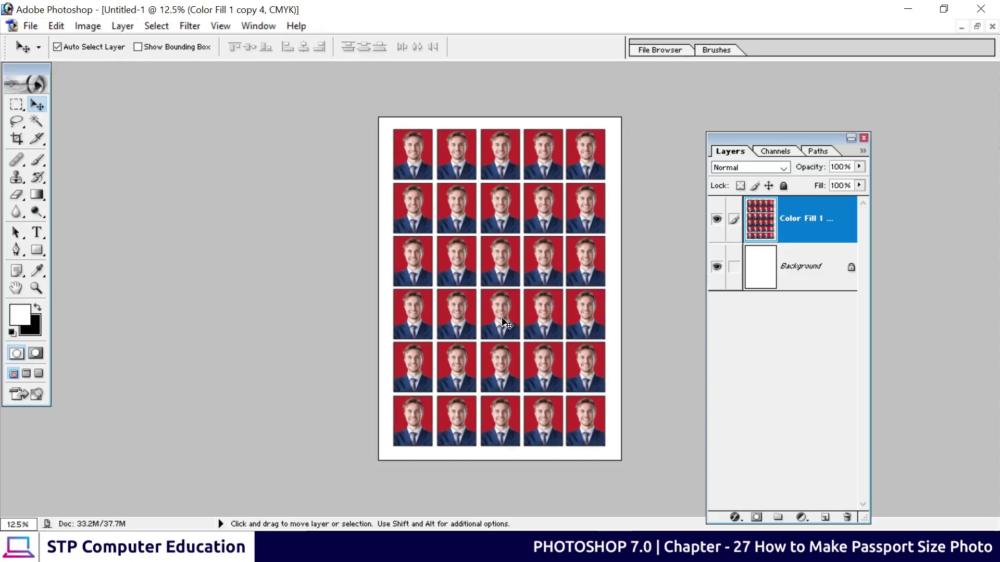
pyautogui.moveTo(502, 321); pyautogui.dragTo(501, 322)
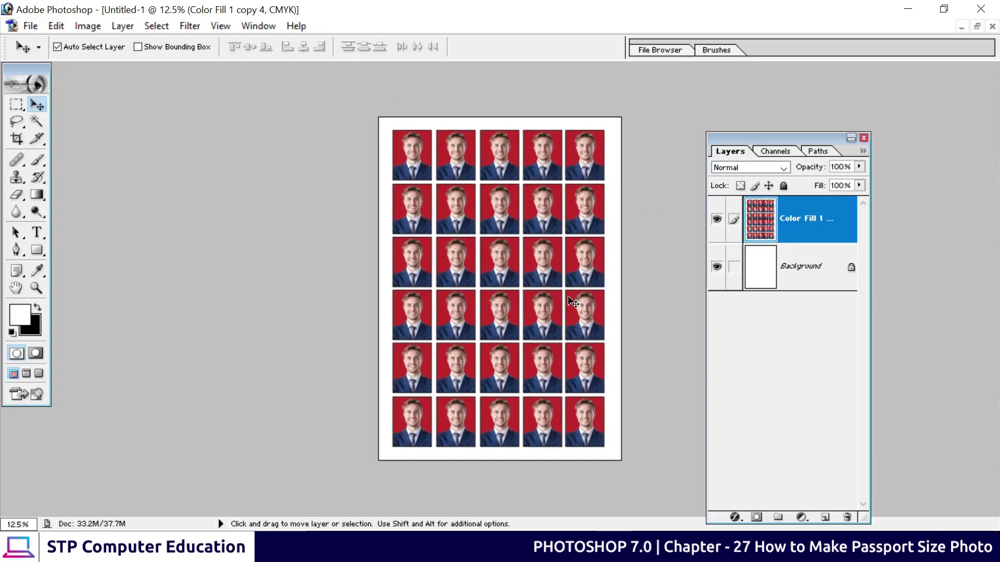
# Save the sheet to the Desktop as pic.jpg at JPEG Maximum quality 12
pyautogui.click(30, 26)
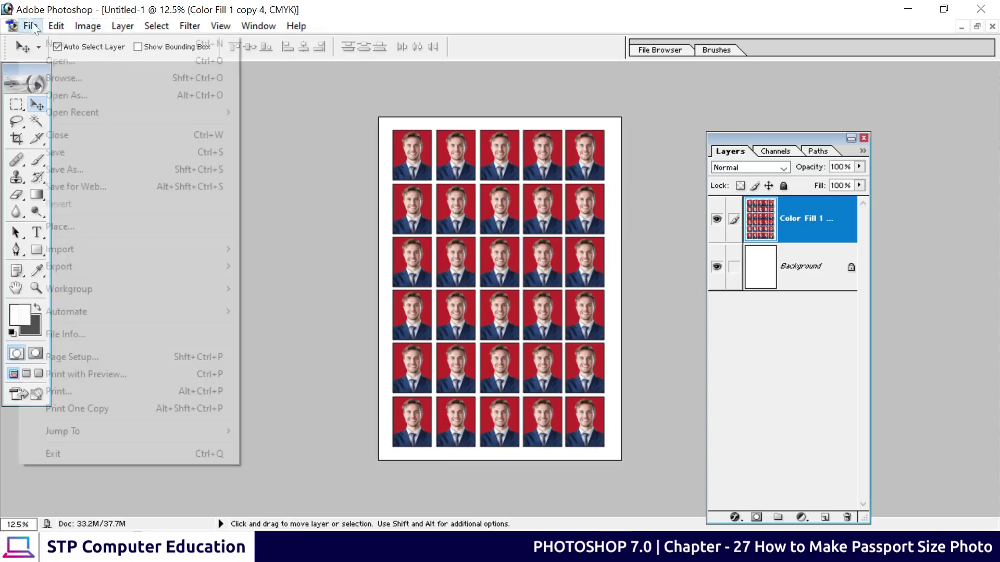
pyautogui.click(64, 167)
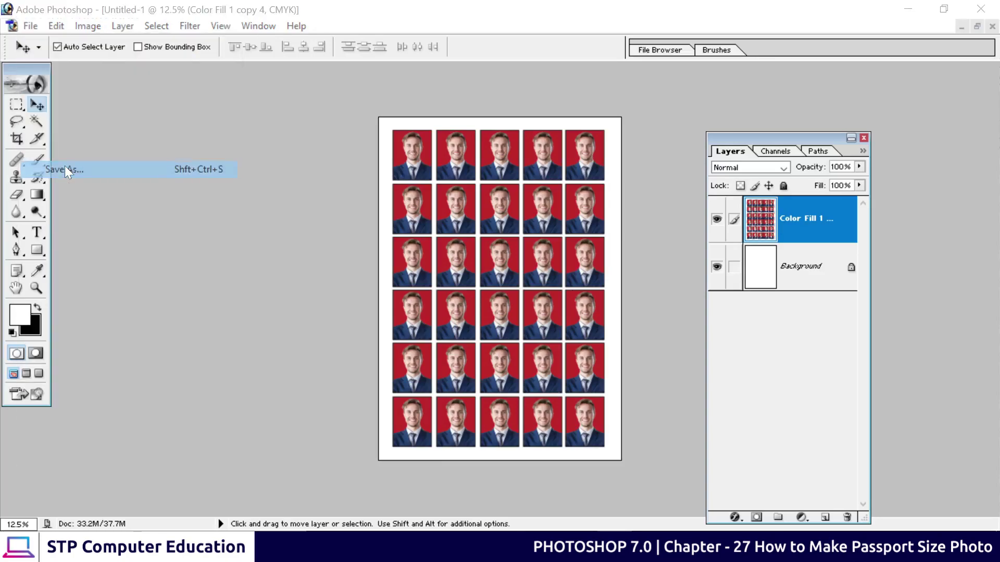
pyautogui.click(393, 172)
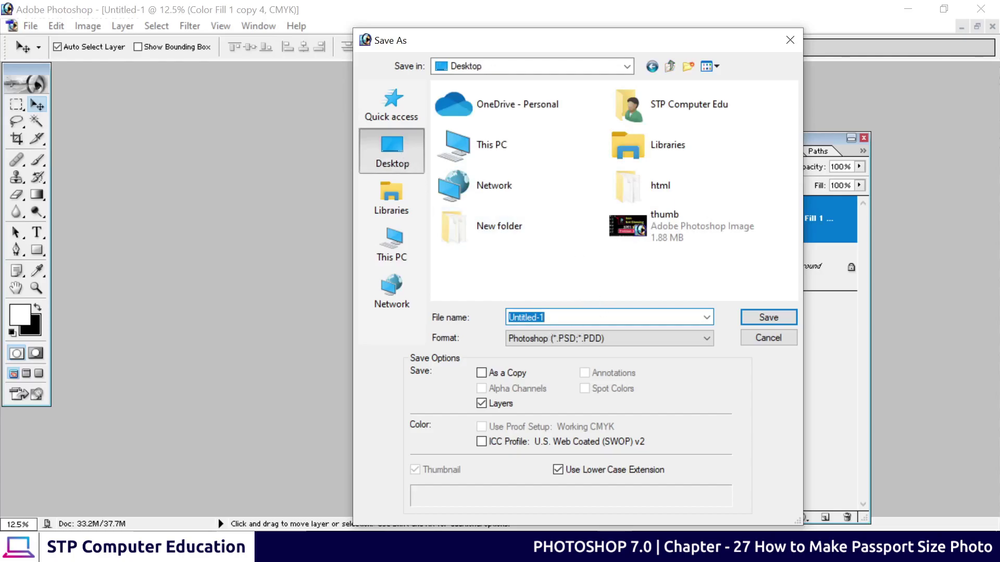
pyautogui.write('pic')
pyautogui.click(594, 339)
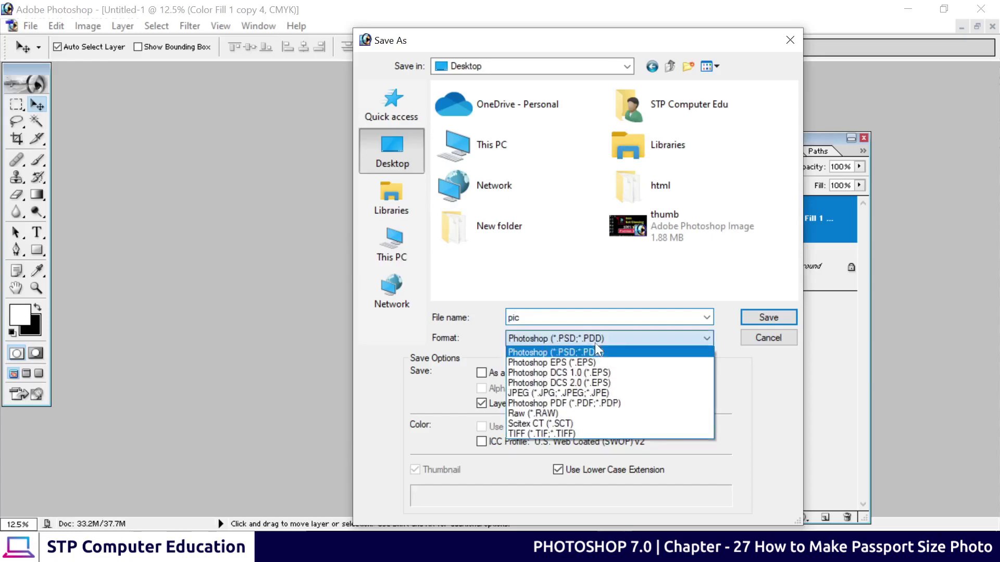
pyautogui.click(547, 395)
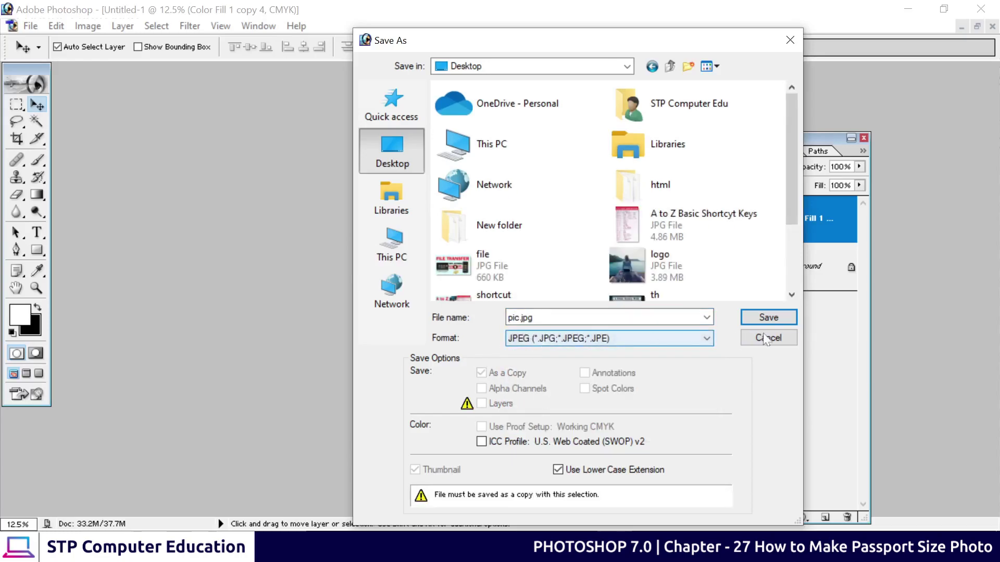
pyautogui.click(757, 318)
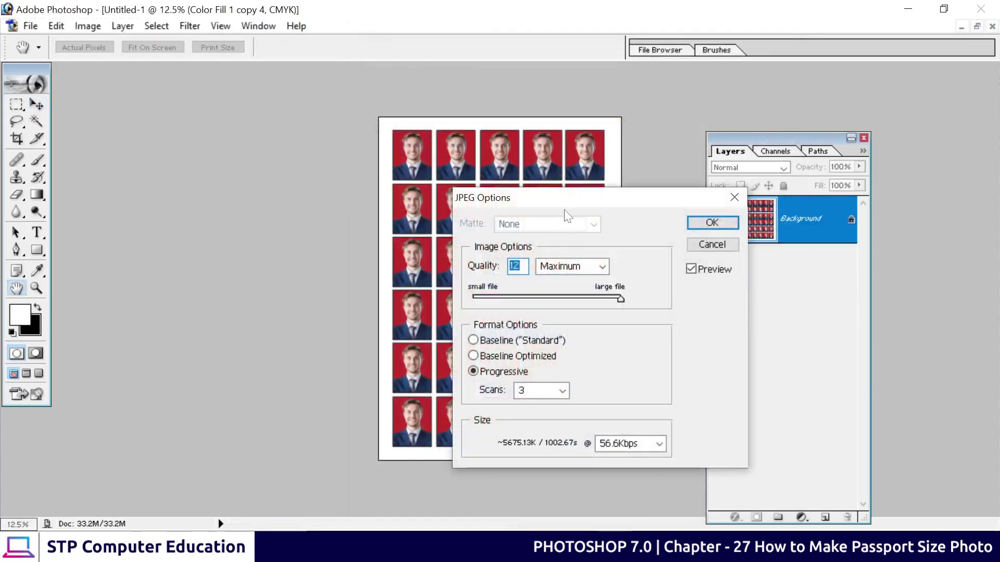
pyautogui.moveTo(566, 204); pyautogui.dragTo(416, 138)
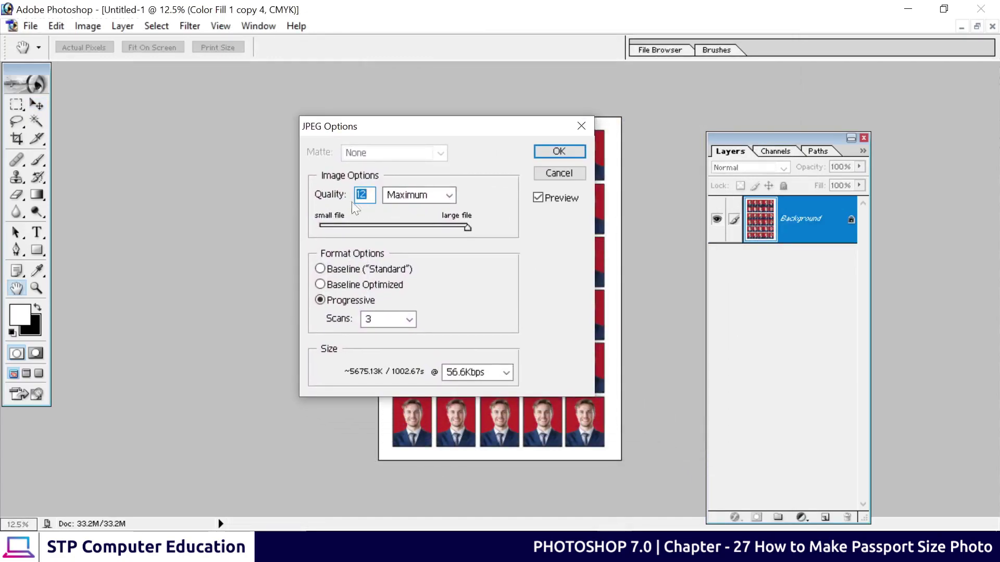
pyautogui.click(570, 153)
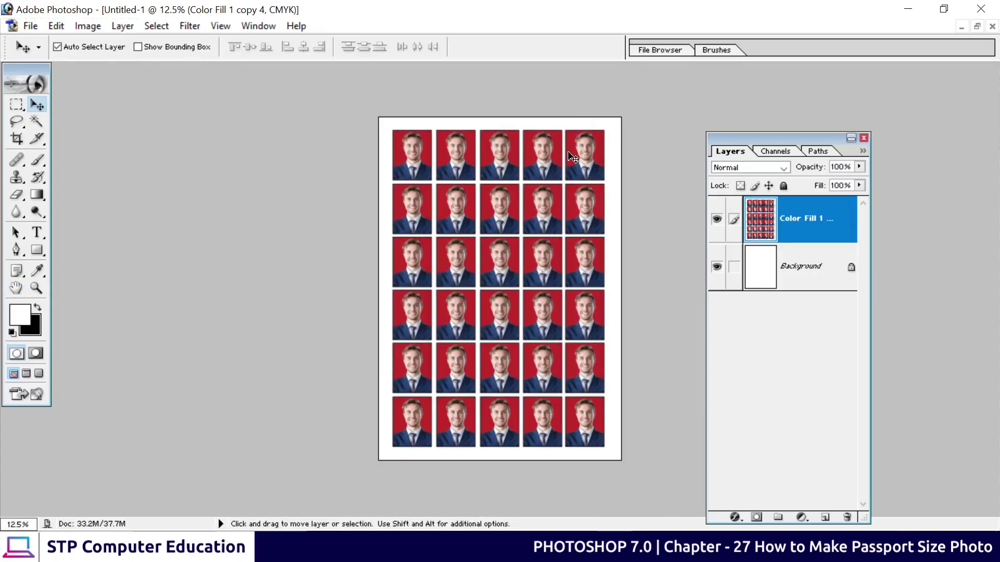
# Open pic.jpg from the desktop in Photos, maximized to fill the screen
pyautogui.click(906, 8)
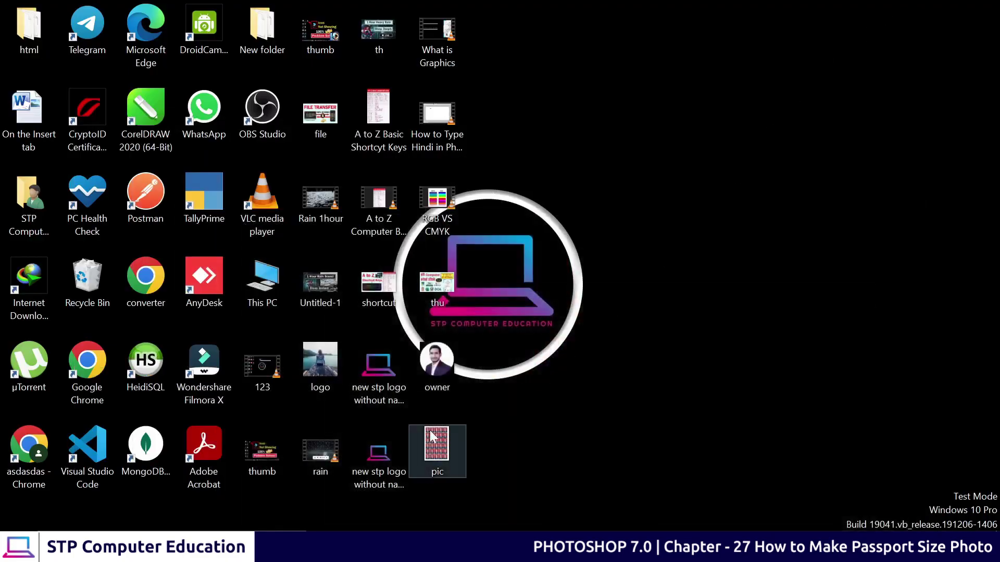
pyautogui.click(418, 437)
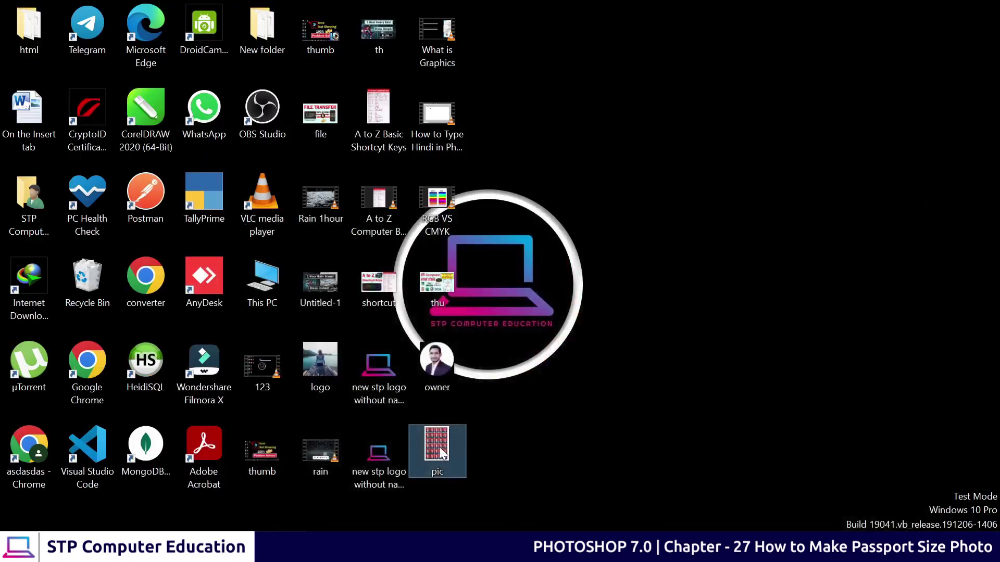
pyautogui.doubleClick(439, 446)
pyautogui.click(612, 35)
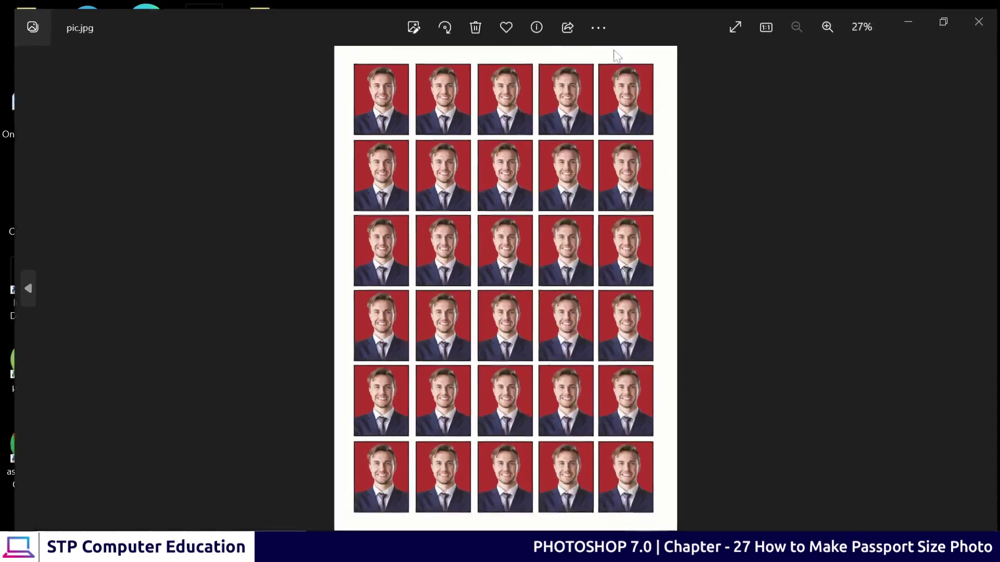
# Zoom in and pan across the sheet to inspect the red-background passport photos
pyautogui.scroll(1, 384, 174)
pyautogui.scroll(2, 442, 195)
pyautogui.scroll(2, 508, 138)
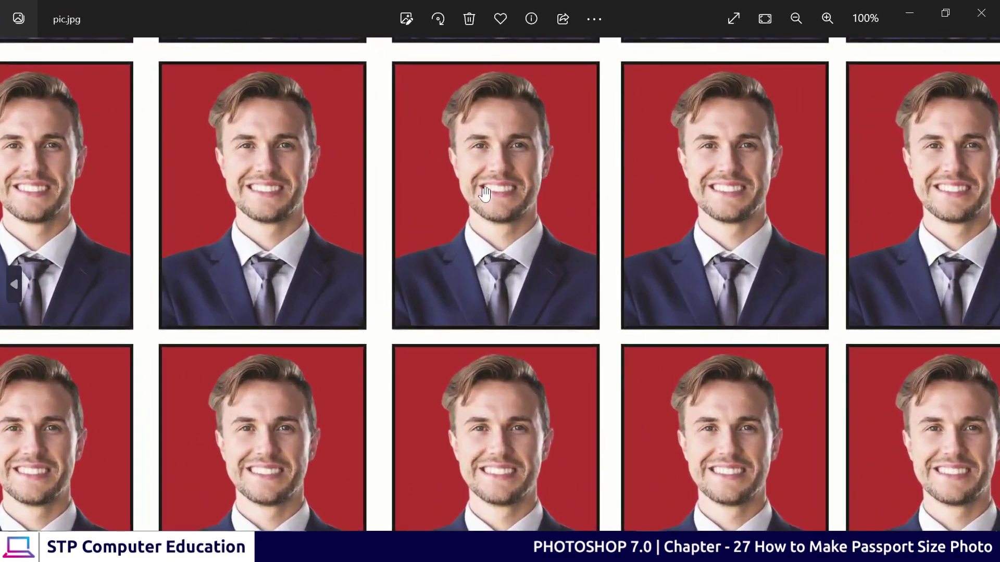
pyautogui.scroll(3, 492, 185)
pyautogui.scroll(-1, 497, 182)
pyautogui.scroll(-3, 502, 179)
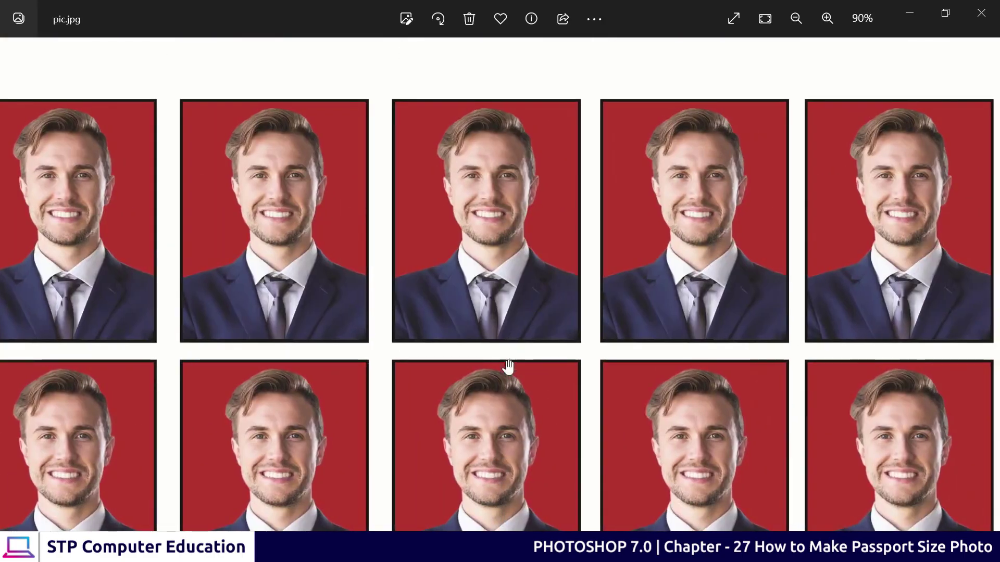
pyautogui.moveTo(509, 367); pyautogui.dragTo(660, 166)
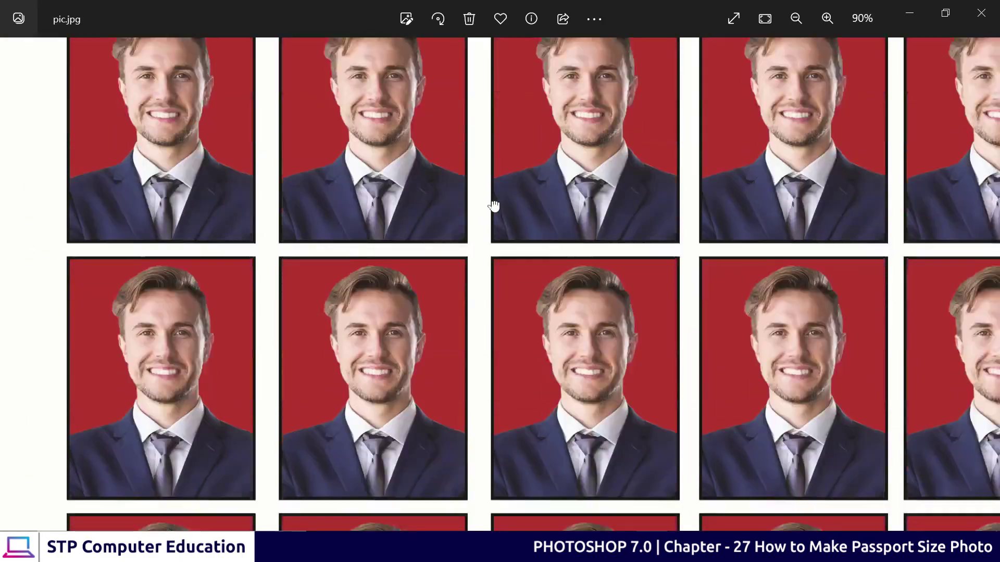
pyautogui.scroll(-1, 491, 201)
pyautogui.scroll(-1, 490, 201)
pyautogui.scroll(-1, 486, 187)
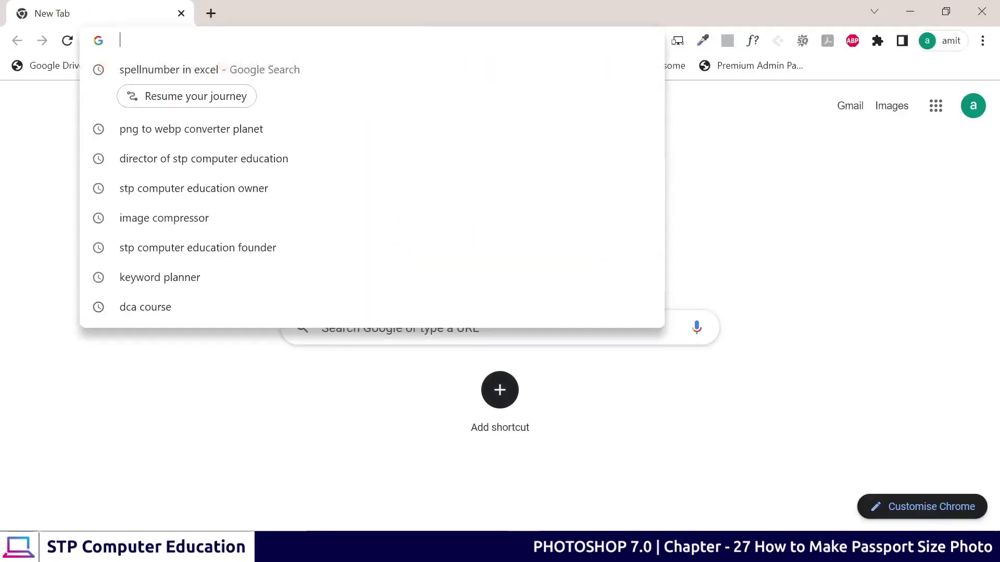
# Go to passportsizepic.com, trimming the autocompleted suffix, and scroll to the upload section
pyautogui.write('pas')
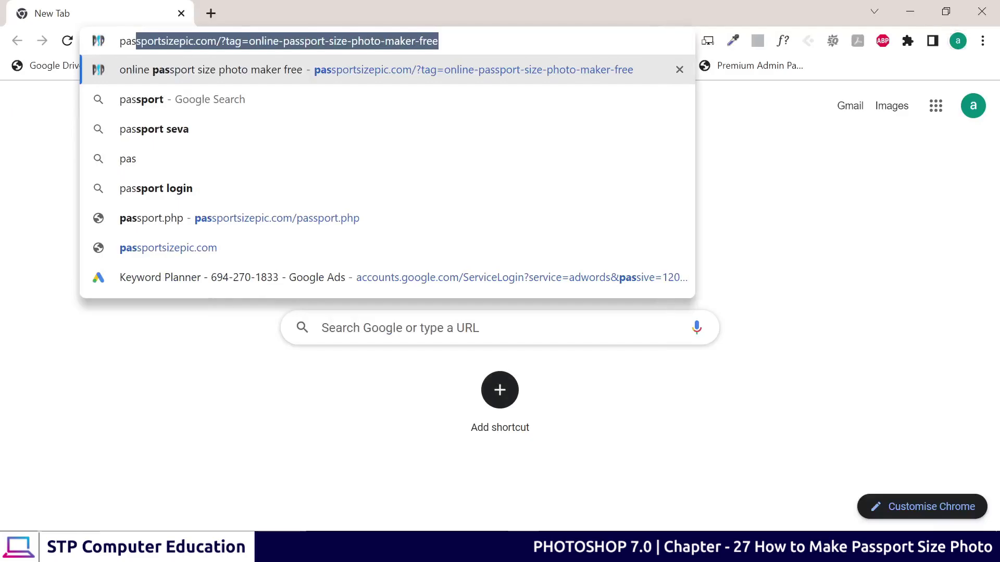
pyautogui.press('Right')
pyautogui.press('BackSpace')
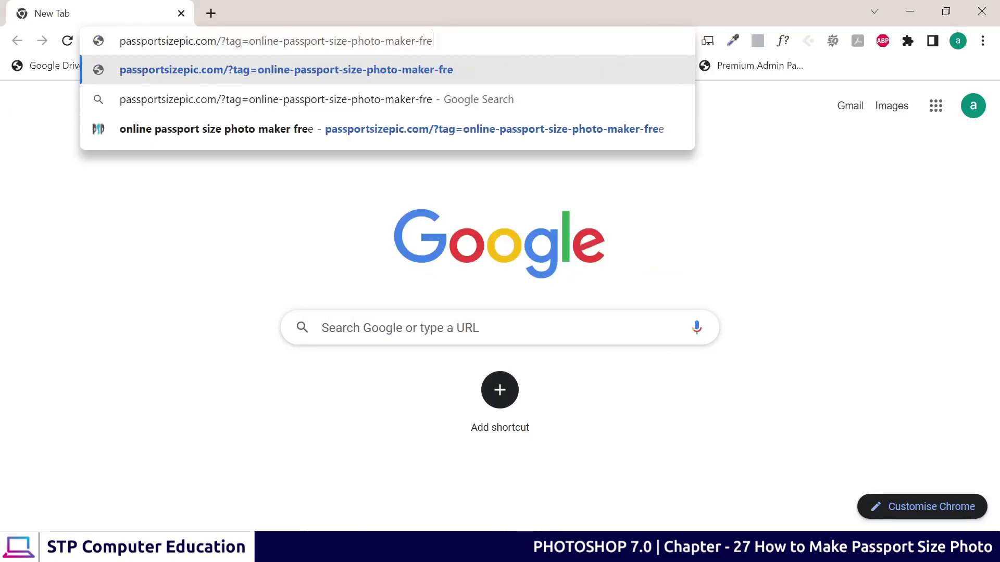
pyautogui.press('BackSpace')
pyautogui.press('BackSpace')
pyautogui.press('BackSpace')
pyautogui.press('BackSpace')
pyautogui.press('BackSpace')
pyautogui.press('BackSpace')
pyautogui.press('BackSpace')
pyautogui.press('BackSpace')
pyautogui.press('BackSpace')
pyautogui.press('BackSpace')
pyautogui.press('BackSpace')
pyautogui.press('BackSpace')
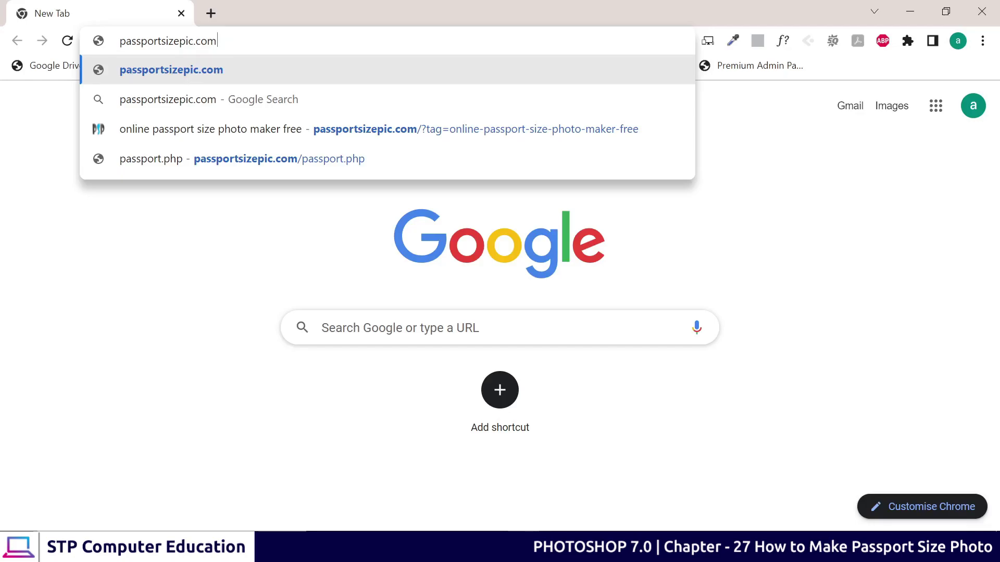
pyautogui.press('Return')
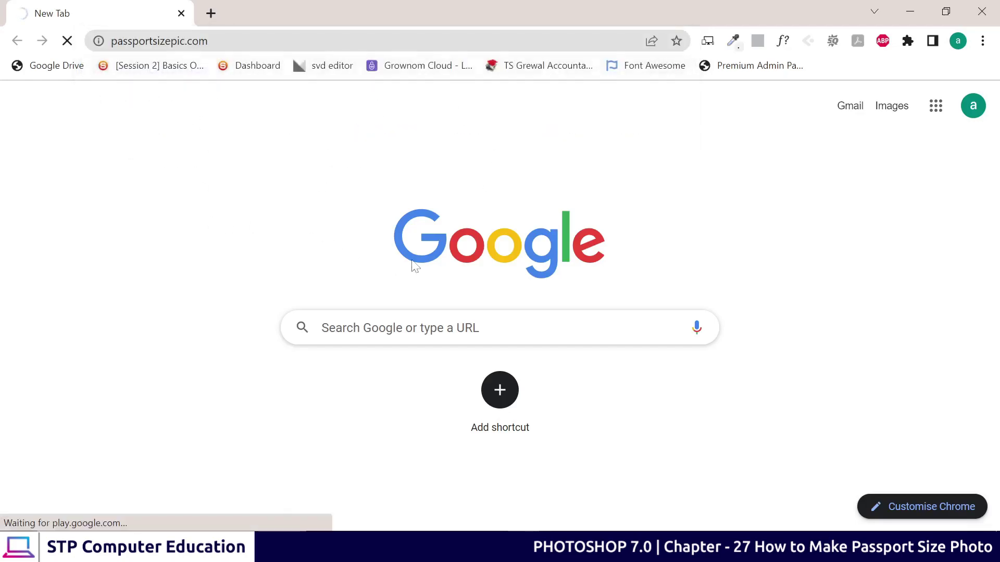
pyautogui.scroll(-3, 397, 259)
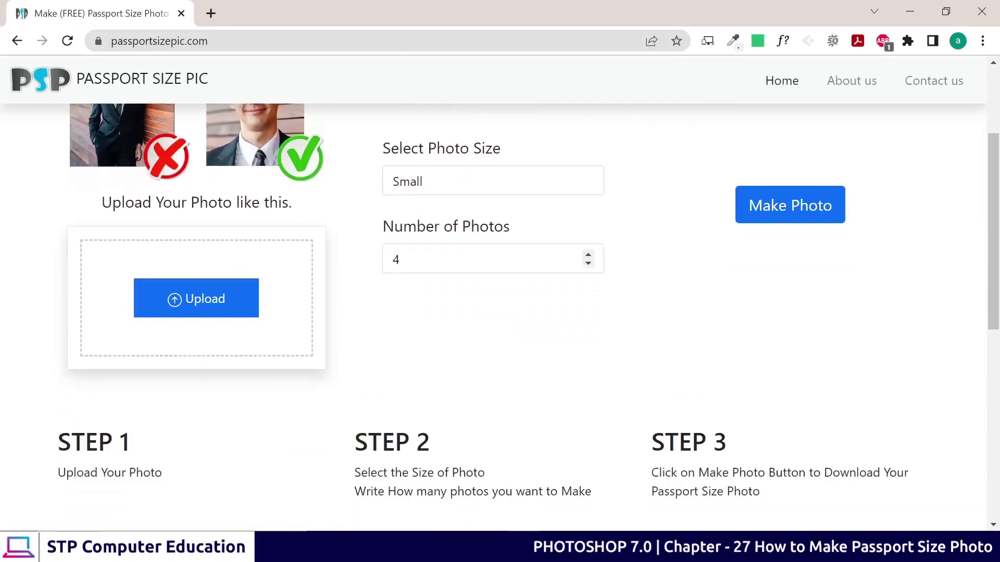
pyautogui.scroll(1, 364, 263)
pyautogui.scroll(-1, 374, 261)
pyautogui.scroll(1, 354, 263)
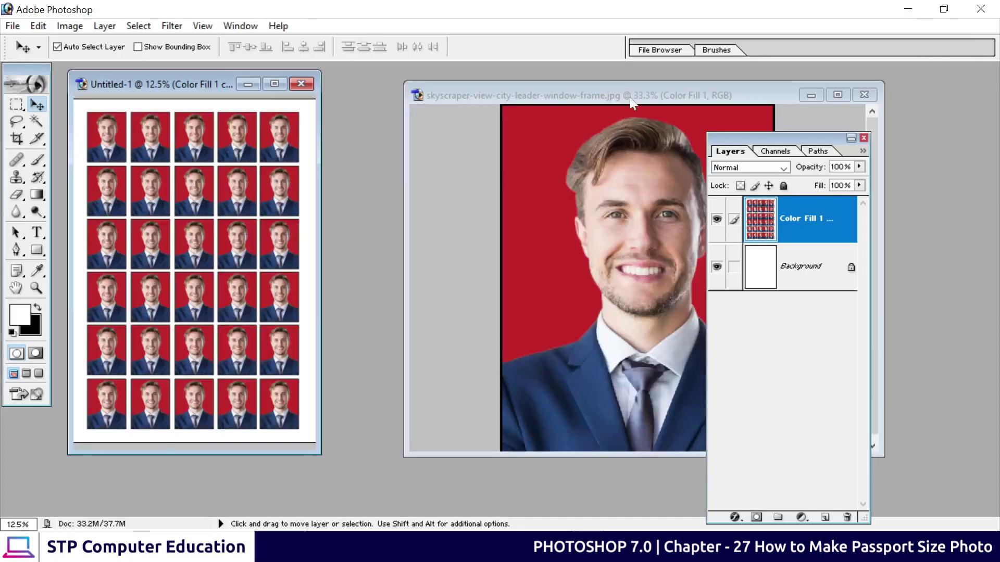
# Save the single red-background portrait document to the Desktop as a JPEG named pics
pyautogui.click(619, 120)
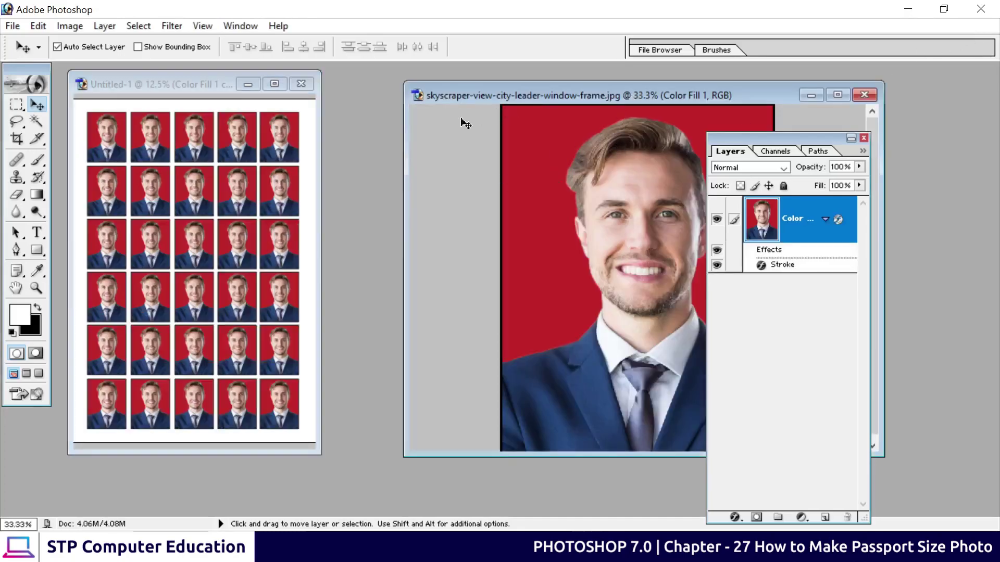
pyautogui.moveTo(561, 102); pyautogui.dragTo(373, 110)
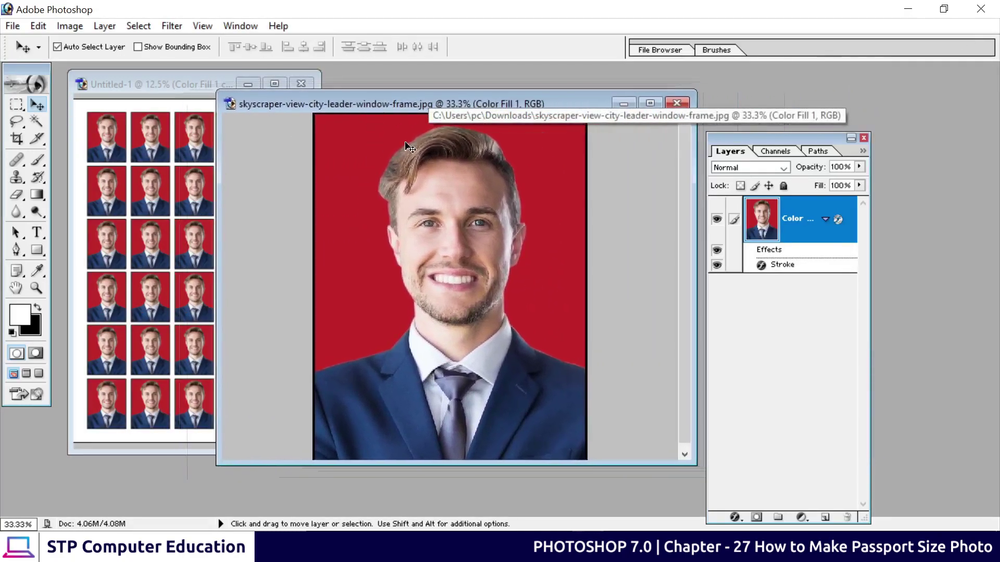
pyautogui.click(13, 26)
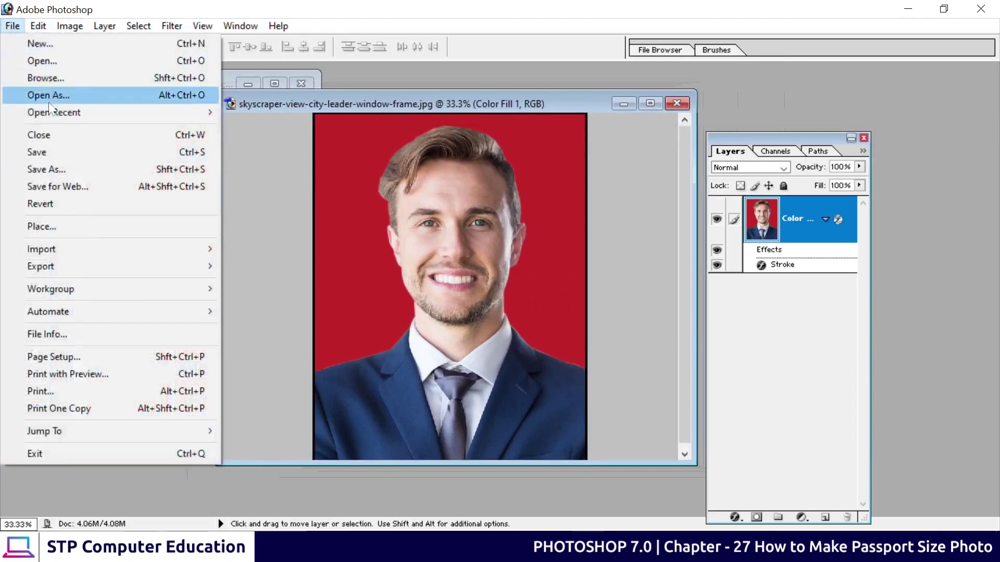
pyautogui.click(35, 169)
pyautogui.click(391, 151)
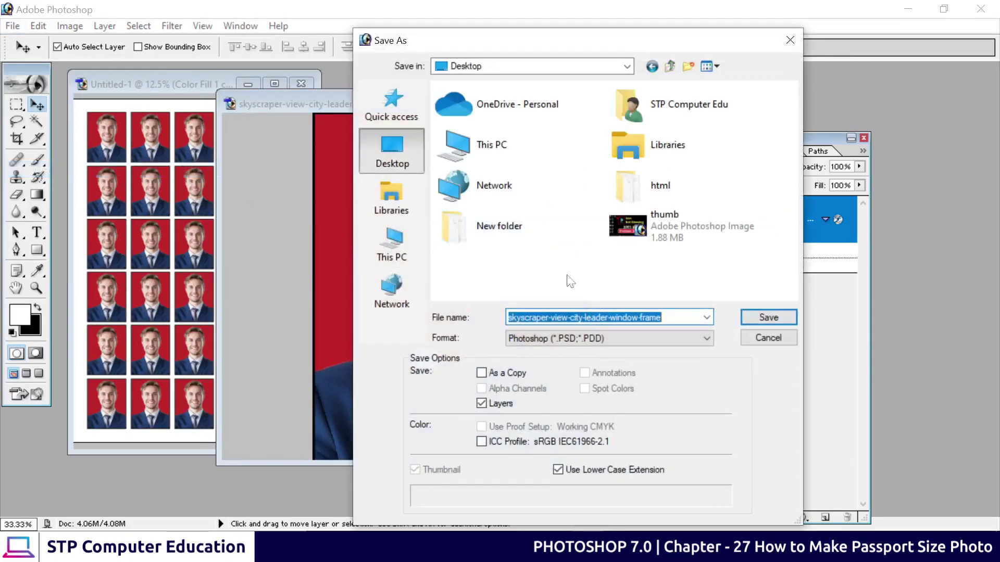
pyautogui.click(594, 349)
pyautogui.click(599, 408)
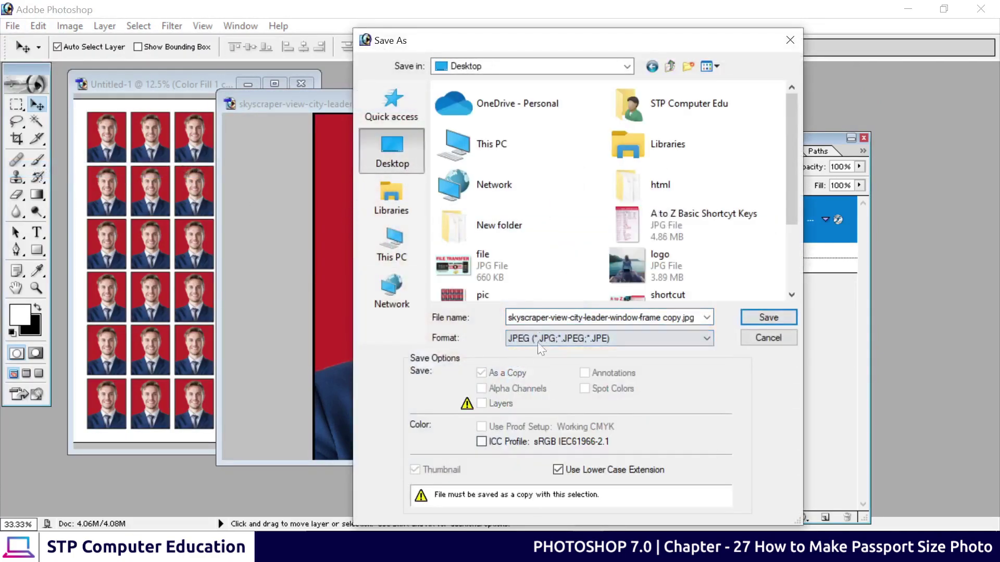
pyautogui.write('pic2')
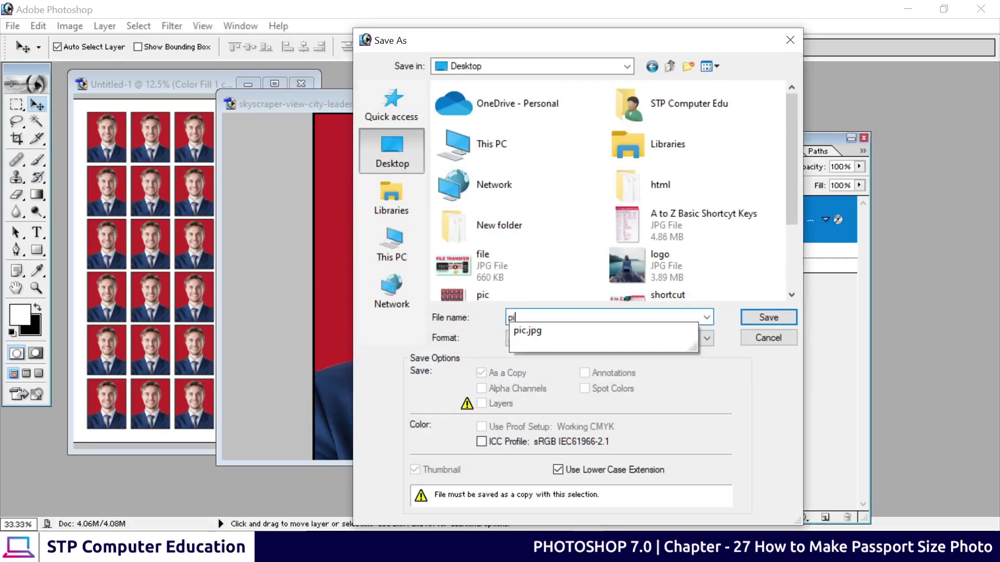
pyautogui.press('BackSpace')
pyautogui.write('s')
pyautogui.click(768, 317)
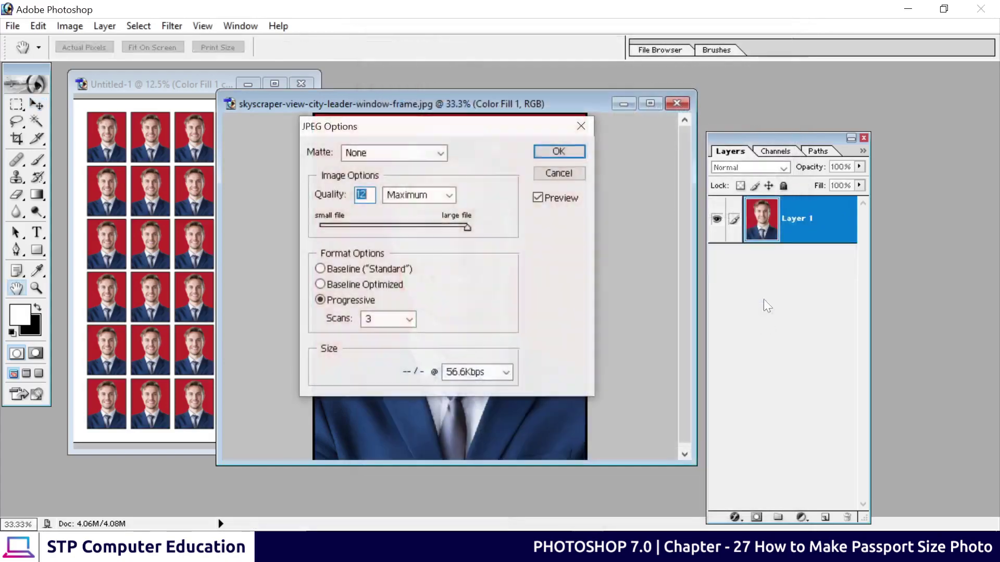
pyautogui.click(558, 152)
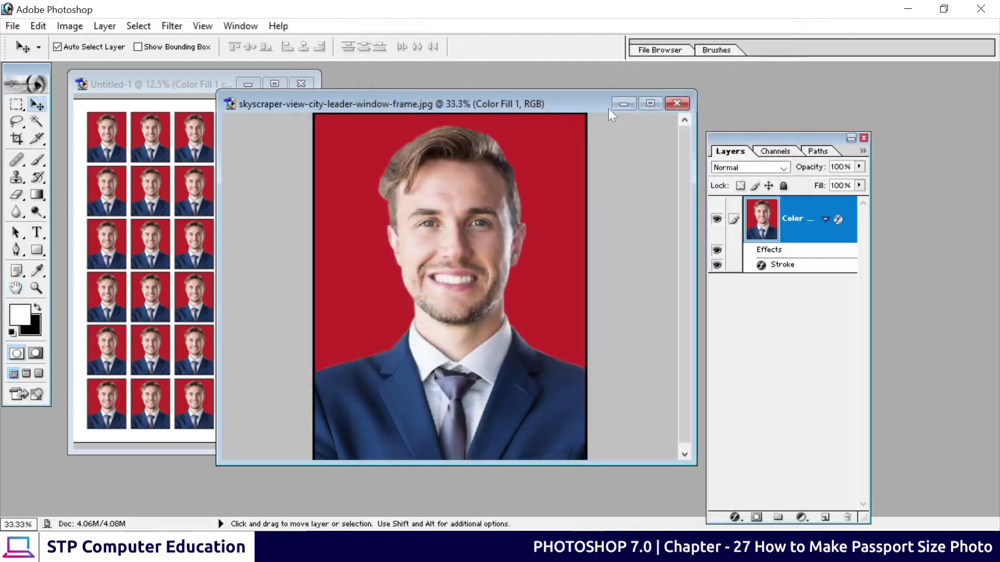
# Upload the pics portrait from the Desktop to the passport photo maker
pyautogui.click(623, 104)
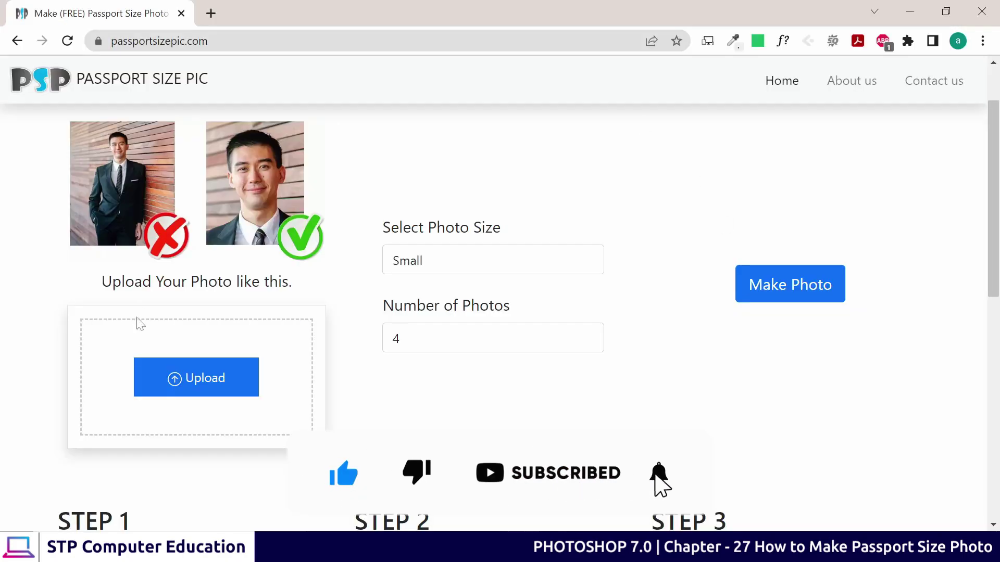
pyautogui.click(200, 380)
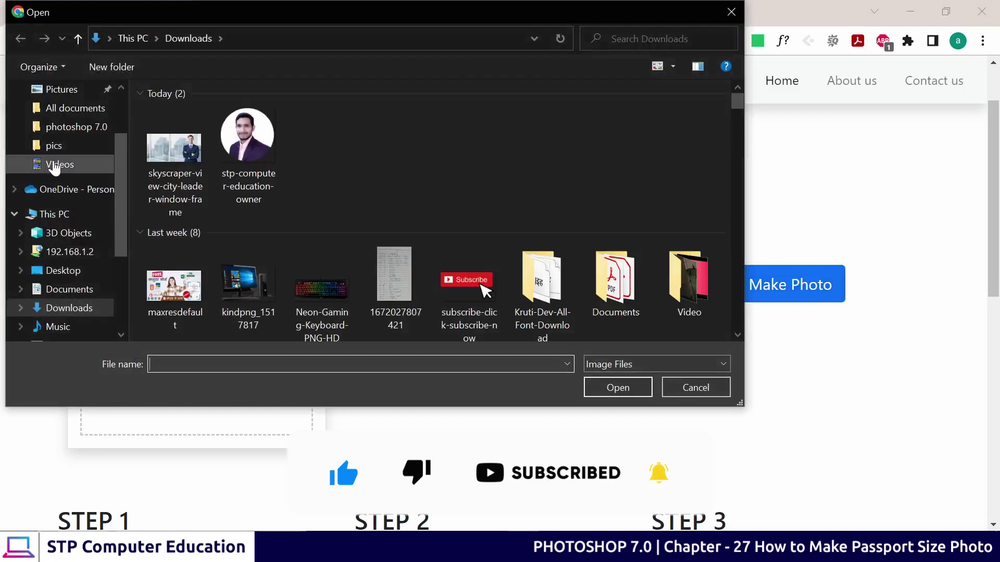
pyautogui.click(57, 164)
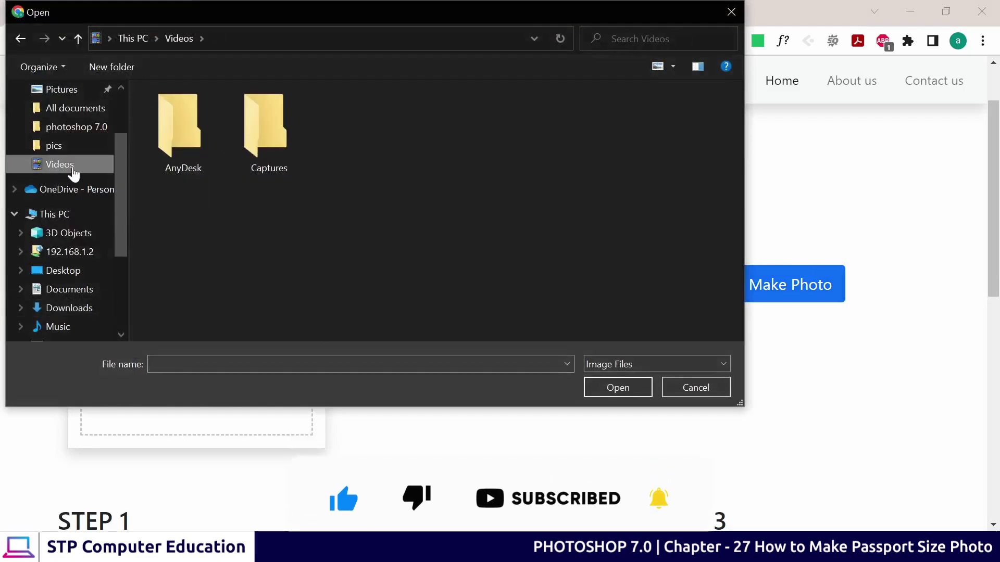
pyautogui.click(55, 270)
pyautogui.click(348, 249)
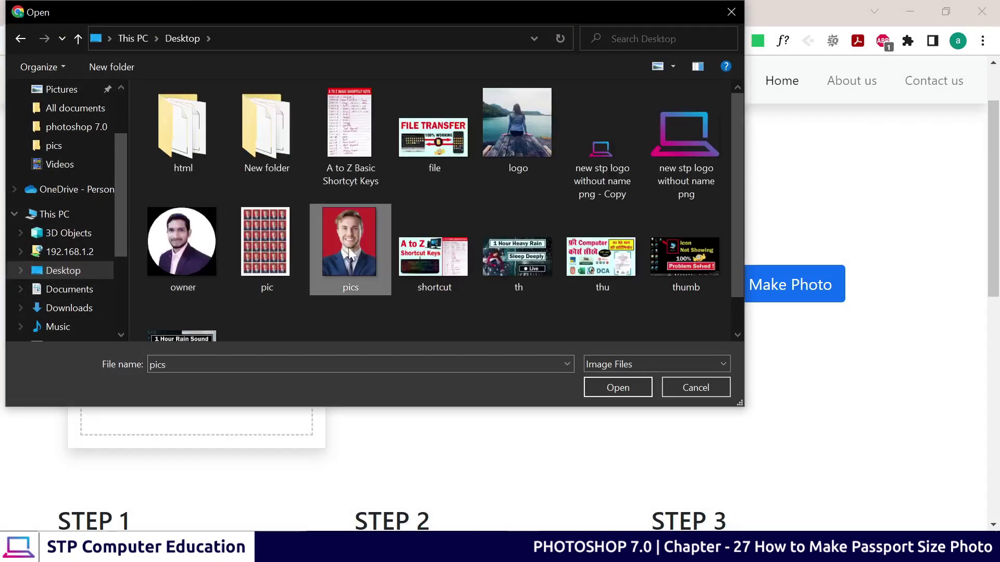
pyautogui.click(622, 392)
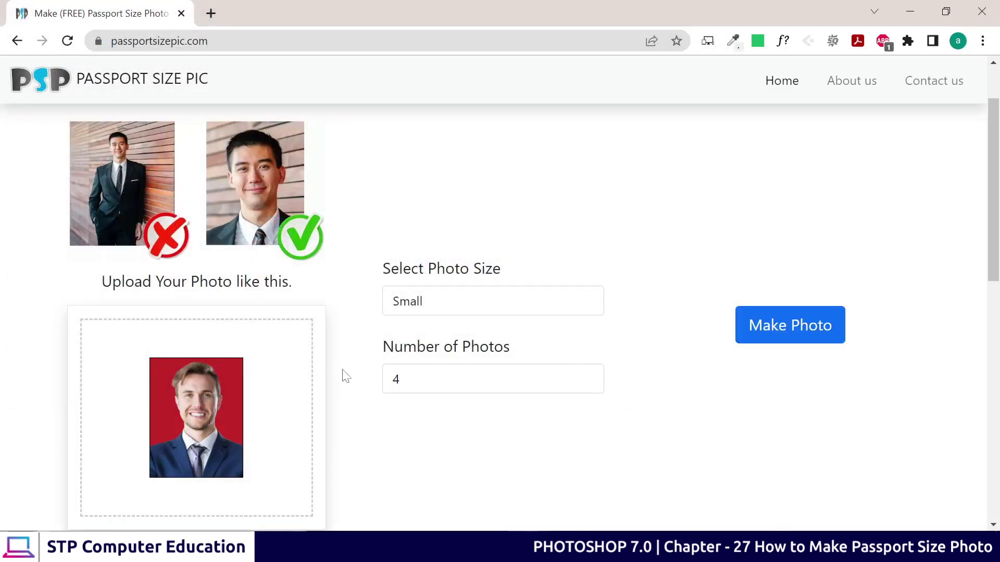
pyautogui.scroll(-2, 156, 336)
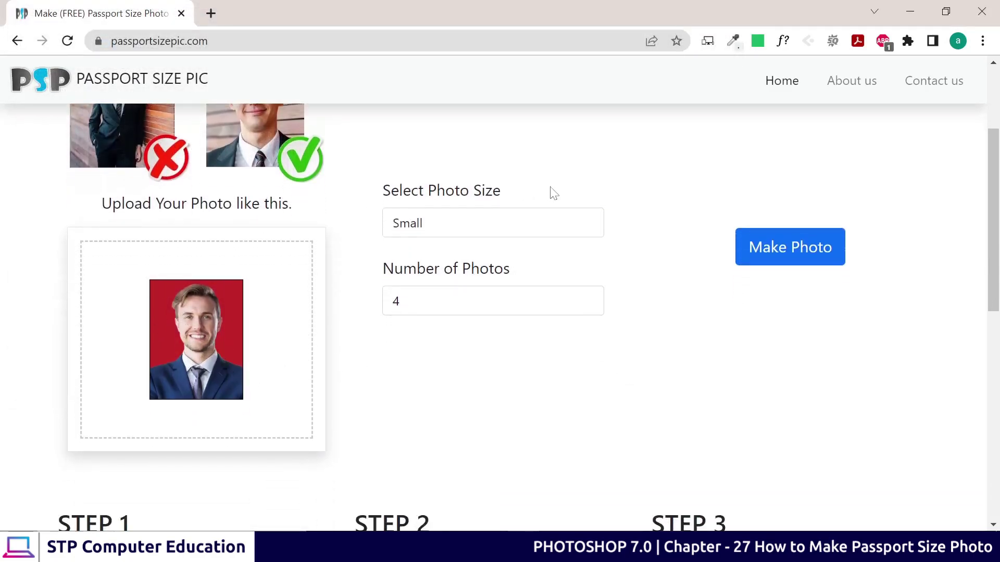
# Set the photo size to Medium
pyautogui.click(443, 229)
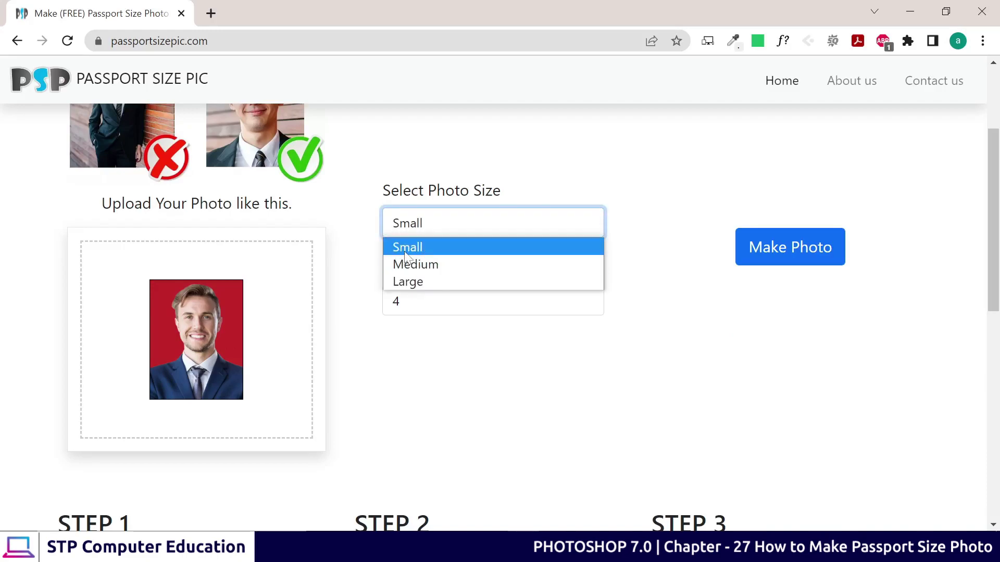
pyautogui.click(358, 240)
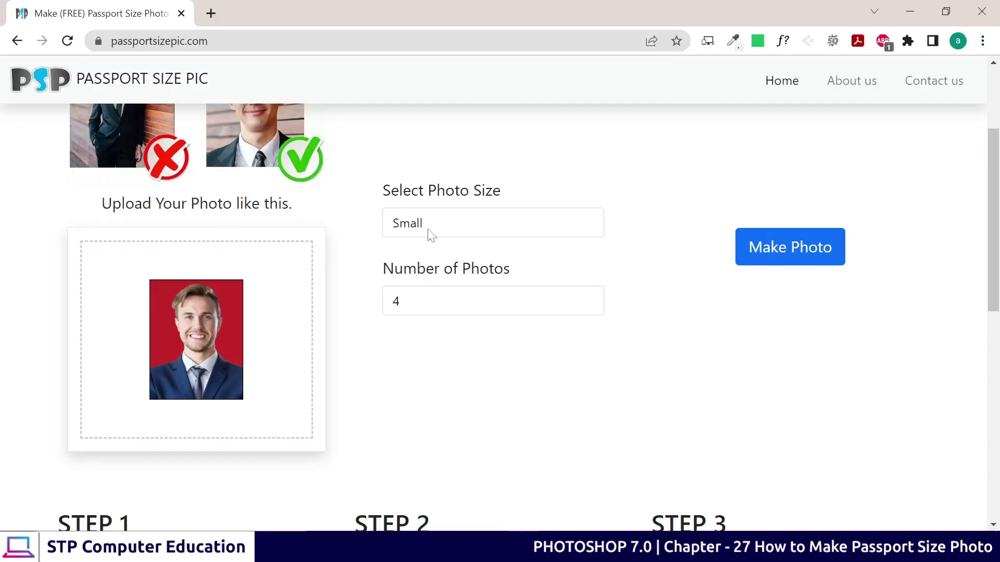
pyautogui.click(431, 230)
pyautogui.click(441, 264)
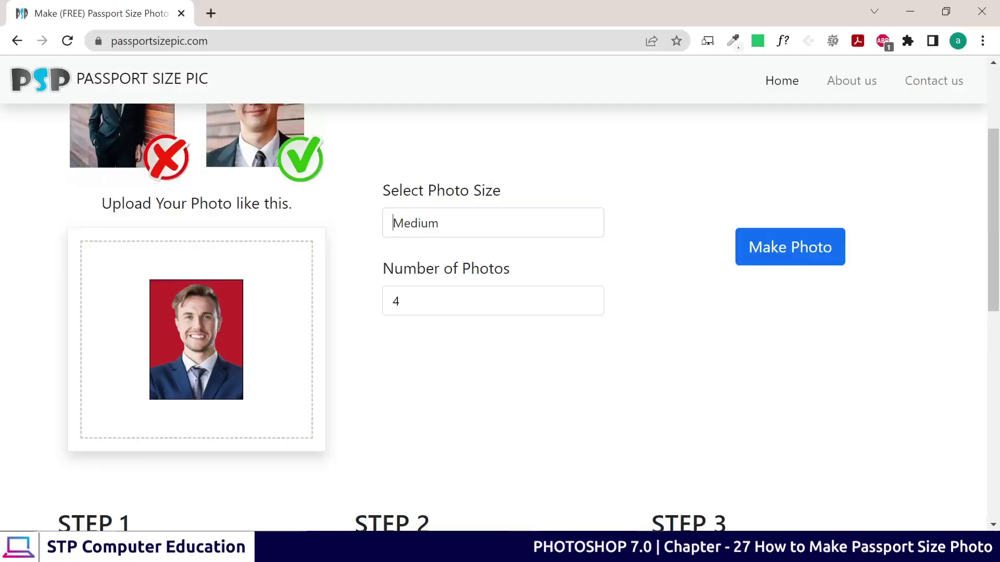
pyautogui.click(430, 219)
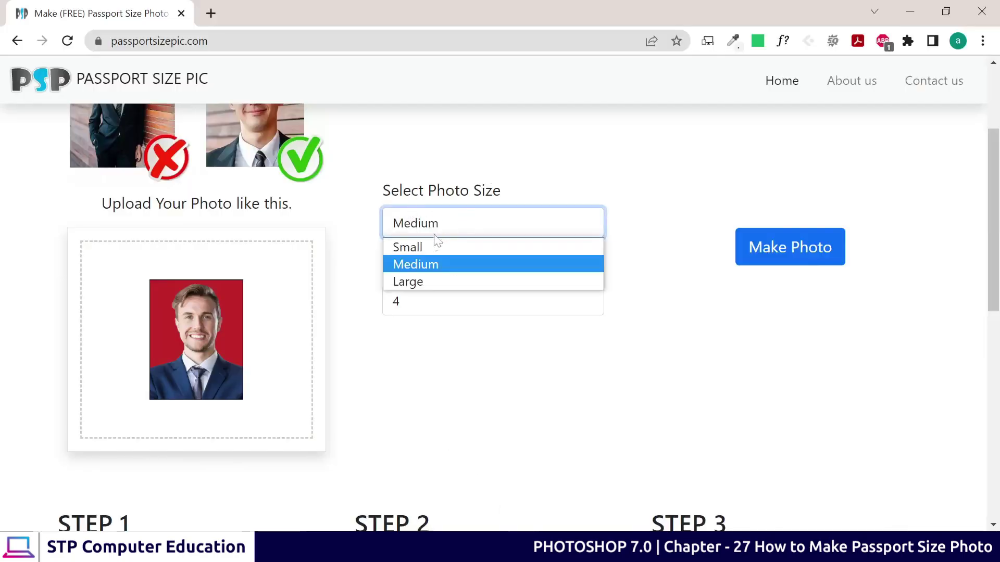
pyautogui.click(423, 269)
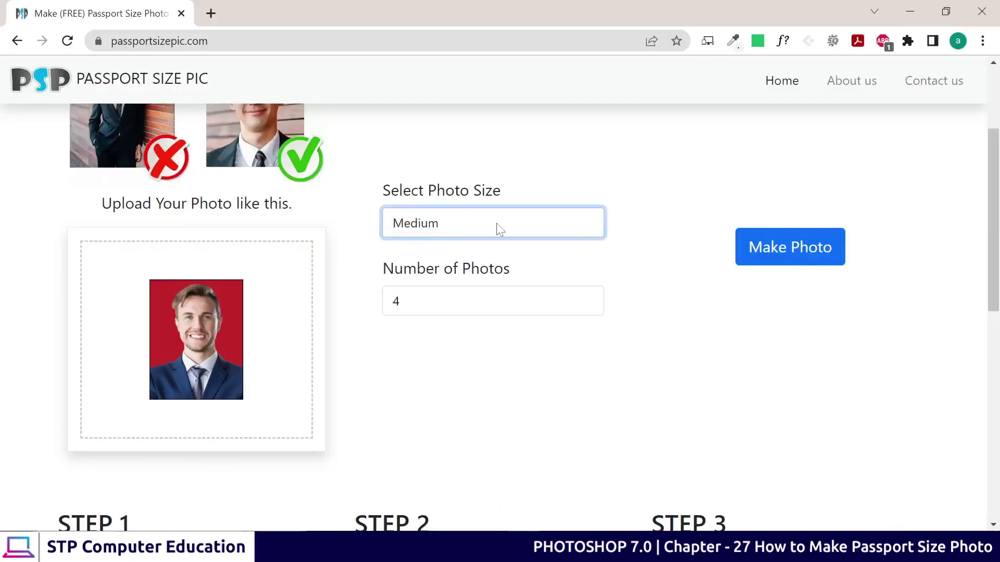
# Change the number of photos from 4 to 40
pyautogui.click(484, 301)
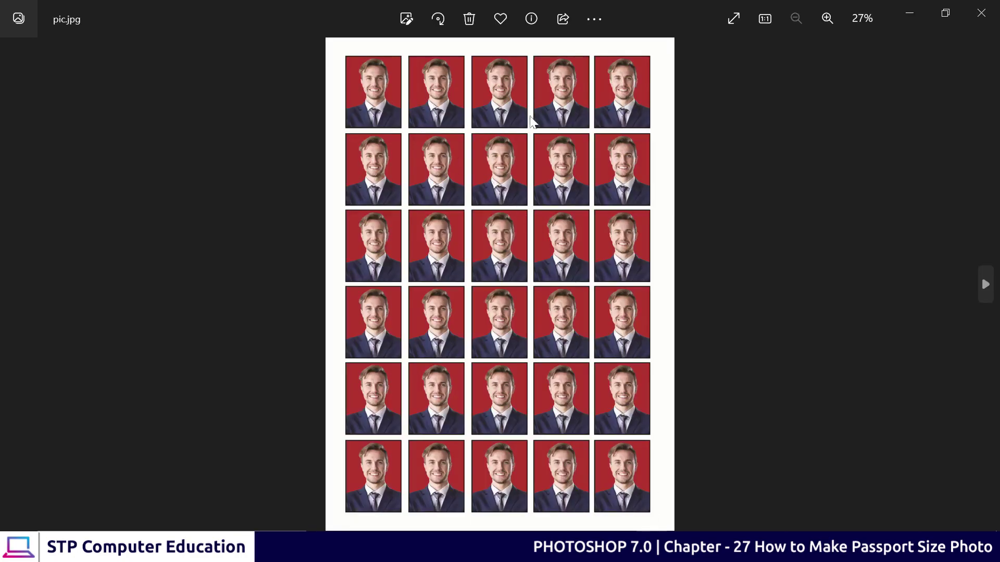
pyautogui.click(910, 11)
pyautogui.click(451, 346)
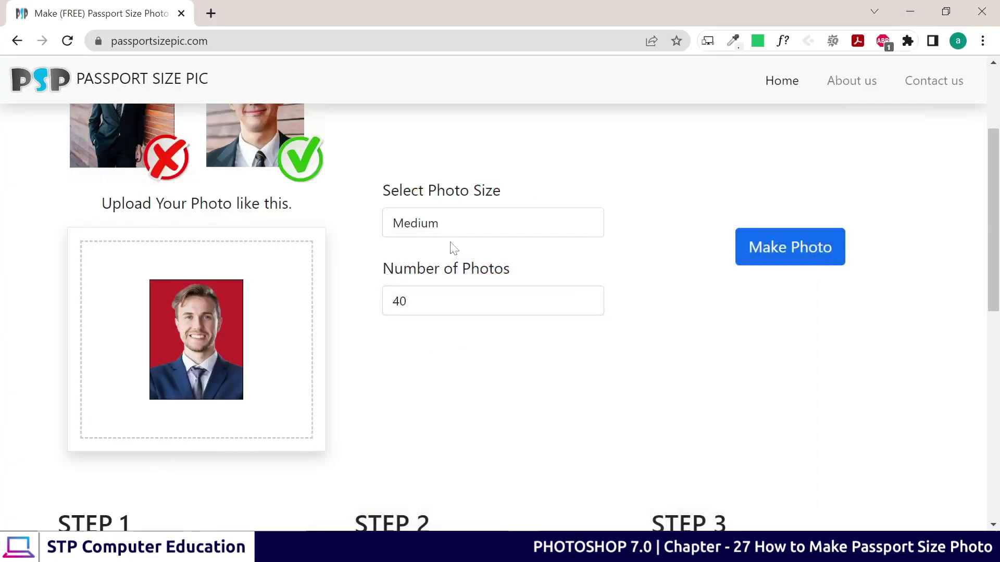
pyautogui.scroll(1, 453, 250)
pyautogui.scroll(-1, 519, 282)
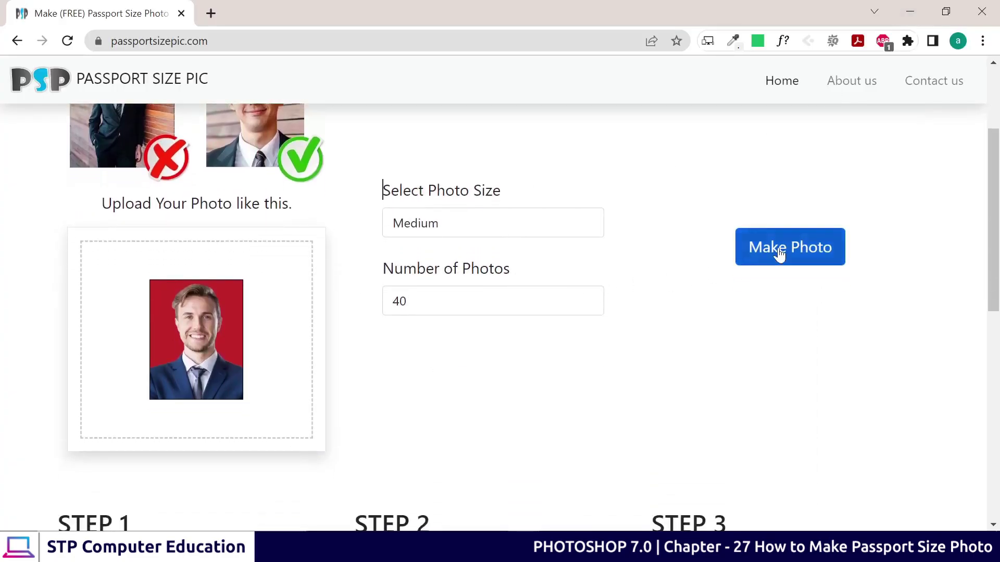
# Generate the photo sheet with Make Photo and scroll through the resulting PDF pages
pyautogui.click(779, 251)
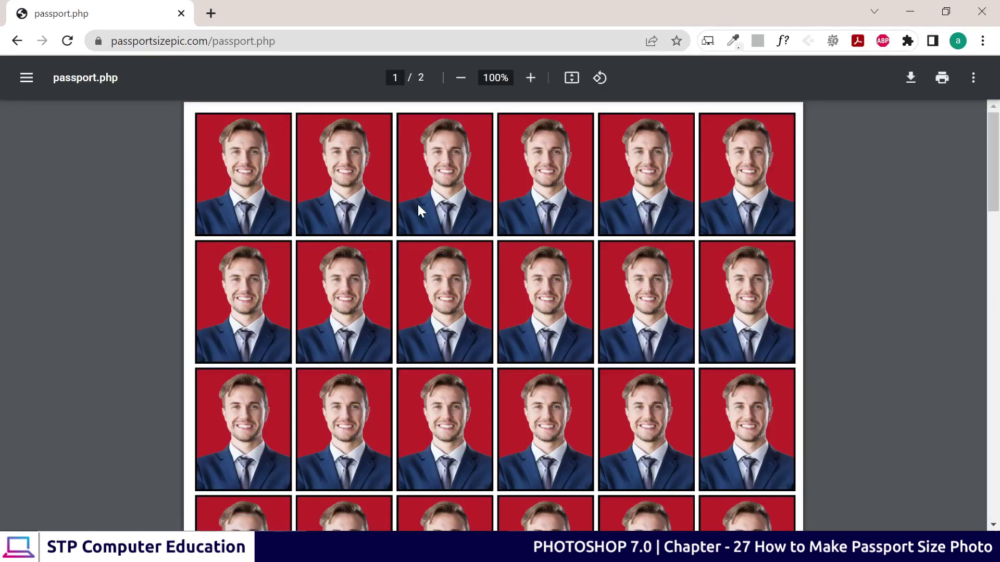
pyautogui.scroll(-1, 417, 202)
pyautogui.scroll(1, 419, 206)
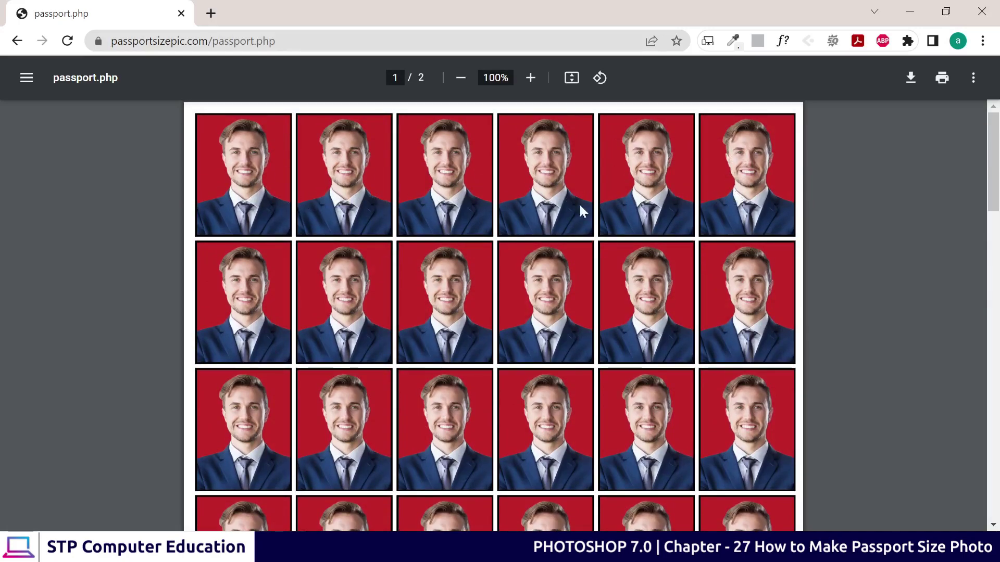
pyautogui.scroll(-4, 581, 211)
pyautogui.scroll(-2, 523, 228)
pyautogui.scroll(-3, 523, 228)
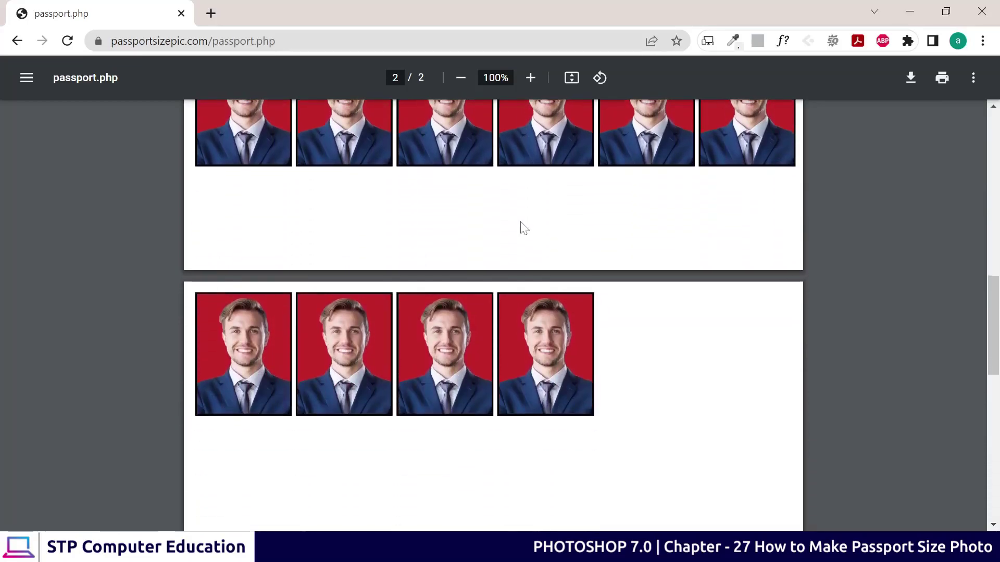
pyautogui.scroll(-3, 523, 227)
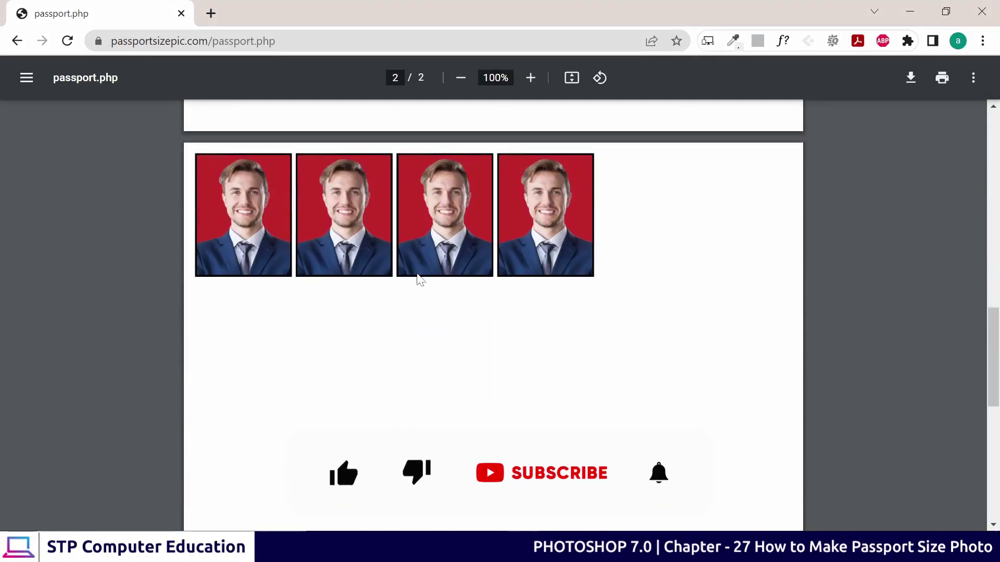
pyautogui.scroll(-10, 556, 250)
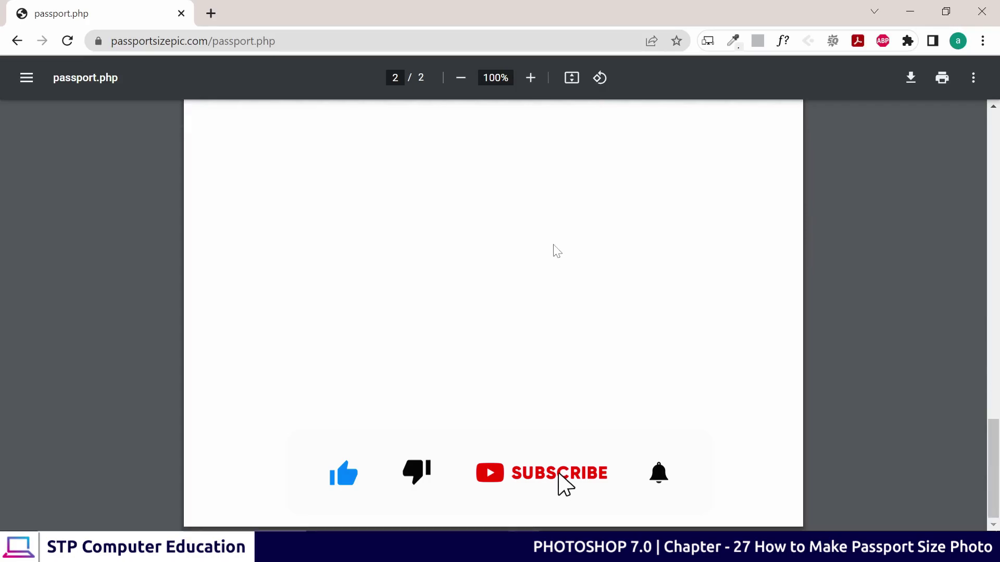
pyautogui.scroll(6, 541, 255)
pyautogui.scroll(5, 530, 250)
pyautogui.keyDown('ctrl'); pyautogui.scroll(-3, 529, 224); pyautogui.keyUp('ctrl')
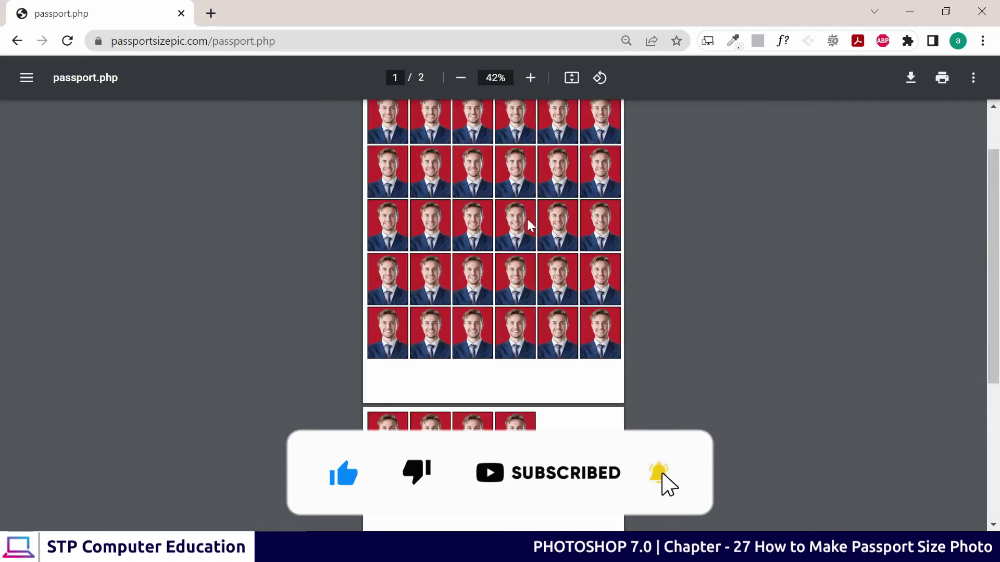
pyautogui.keyDown('ctrl'); pyautogui.scroll(2, 529, 225); pyautogui.keyUp('ctrl')
pyautogui.keyDown('ctrl'); pyautogui.scroll(2, 529, 225); pyautogui.keyUp('ctrl')
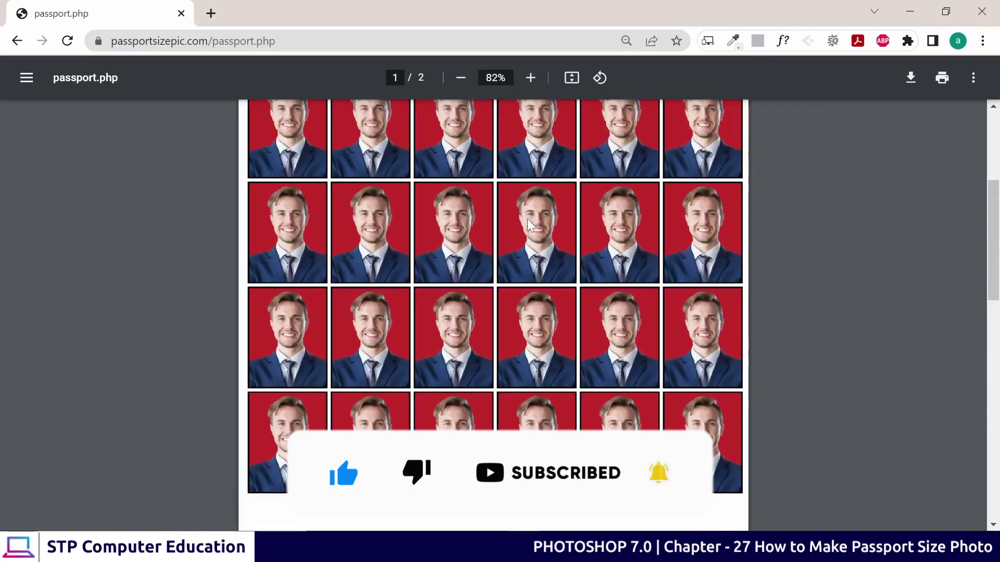
# Download the sheet to the Desktop as passport_size_pic.pdf, then view and close its tab
pyautogui.click(911, 78)
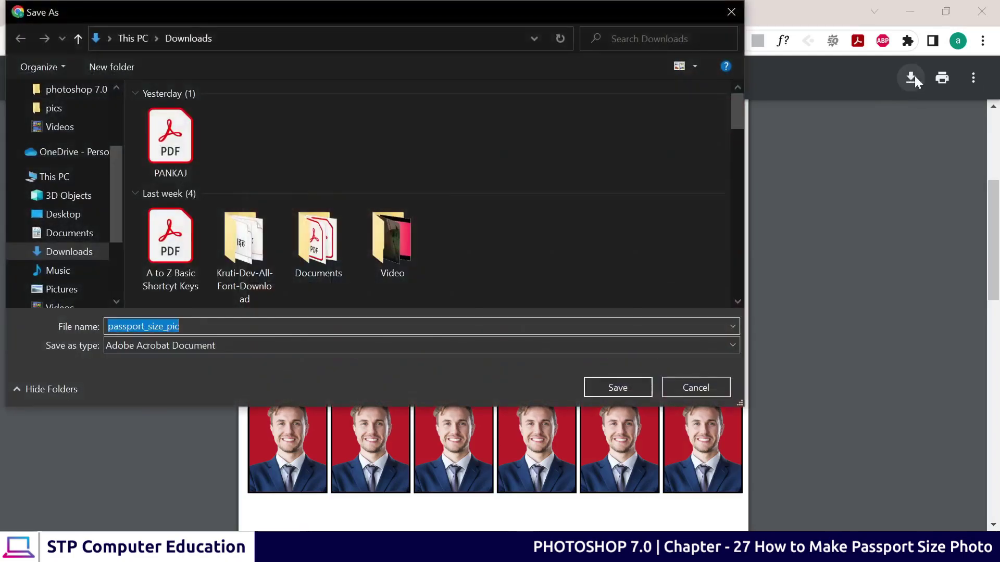
pyautogui.click(68, 252)
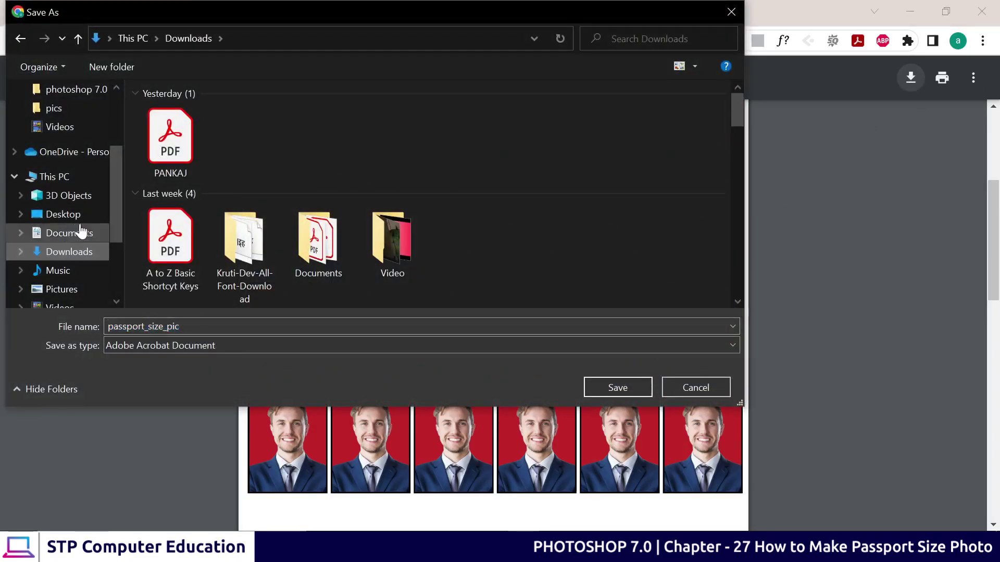
pyautogui.moveTo(118, 162); pyautogui.dragTo(114, 186)
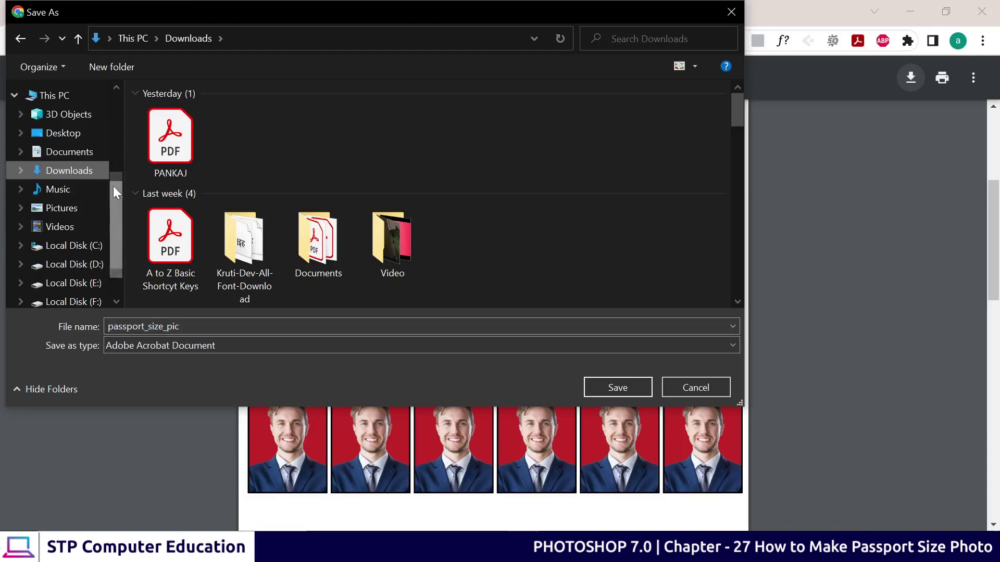
pyautogui.click(63, 133)
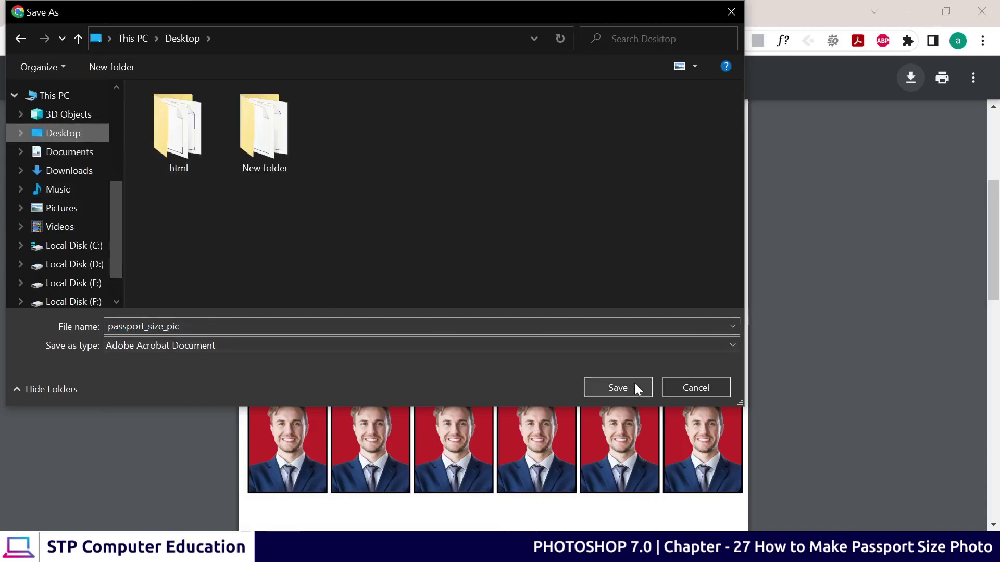
pyautogui.click(617, 387)
pyautogui.click(96, 510)
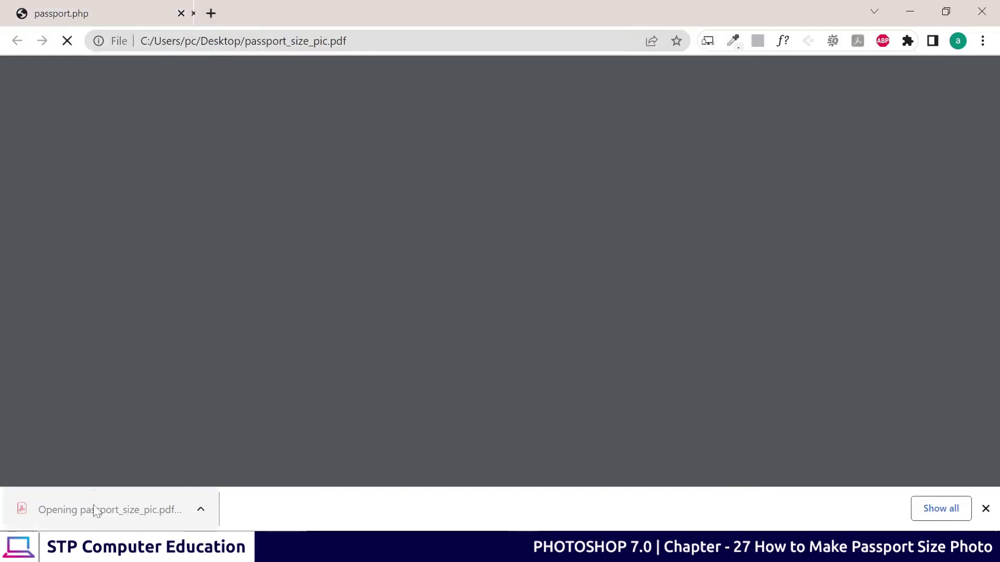
pyautogui.scroll(-1, 511, 233)
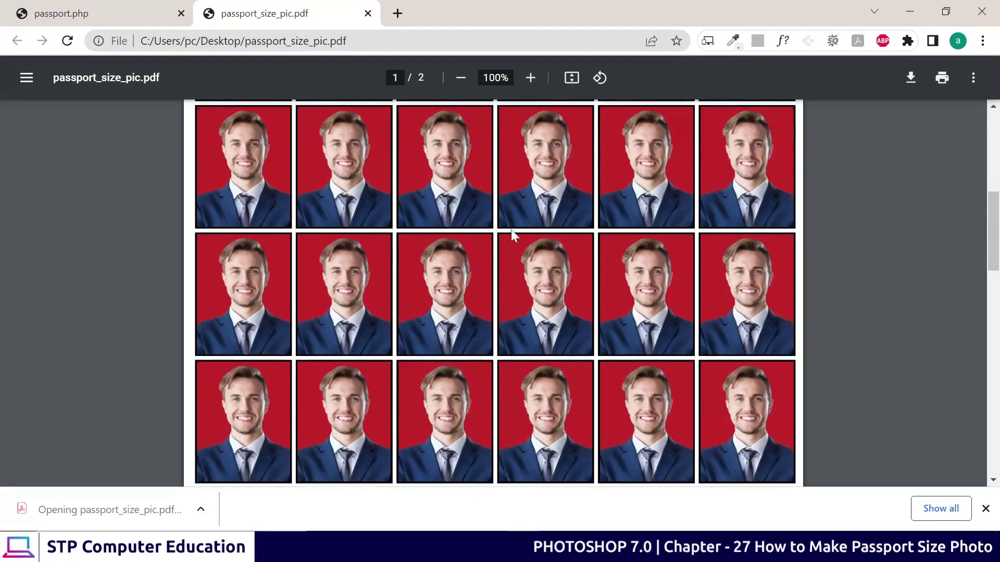
pyautogui.click(369, 15)
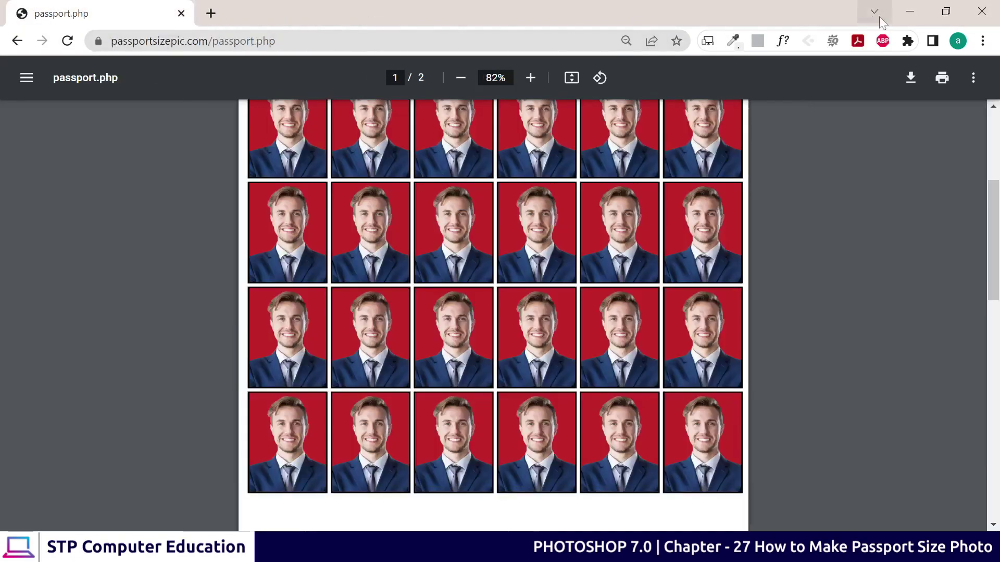
# Open passport_size_pic.pdf from the desktop in Acrobat Reader and zoom to inspect the photos
pyautogui.click(912, 9)
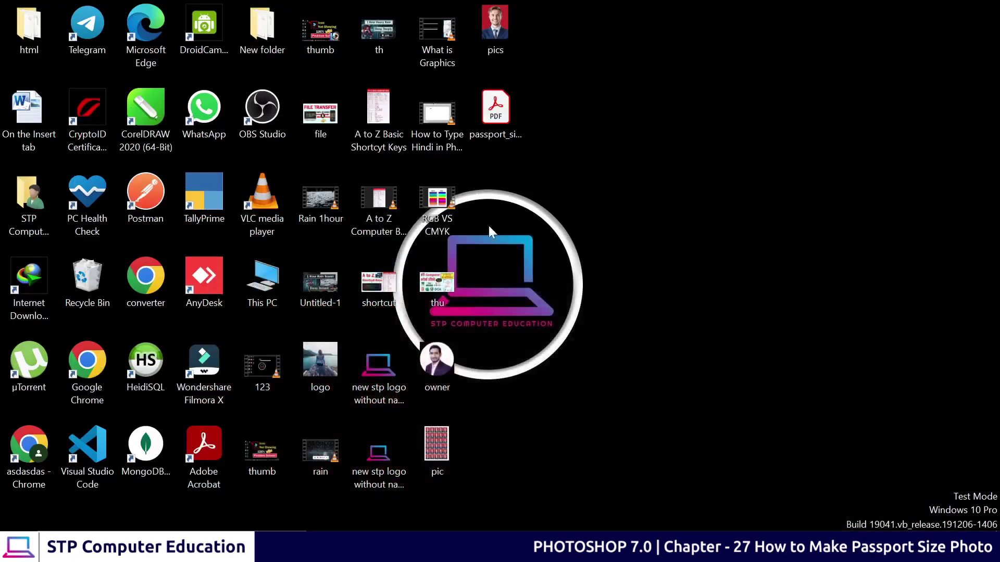
pyautogui.doubleClick(500, 117)
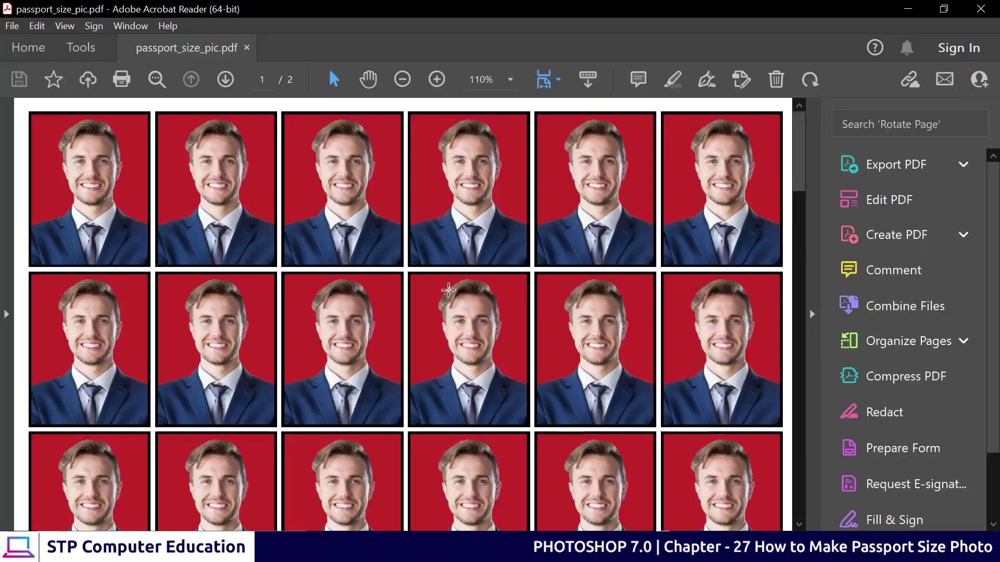
pyautogui.keyDown('ctrl'); pyautogui.scroll(5, 333, 342); pyautogui.keyUp('ctrl')
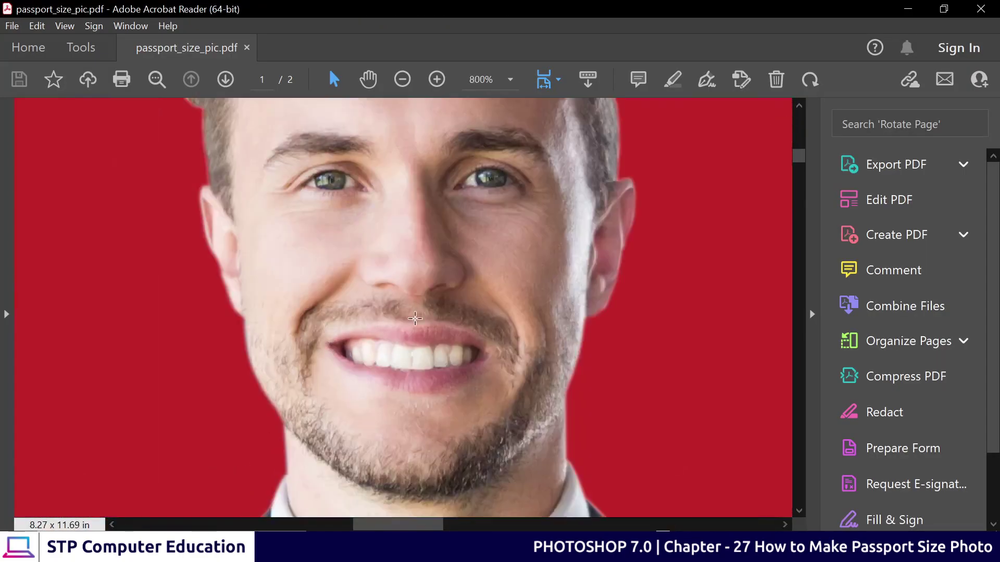
pyautogui.keyDown('ctrl'); pyautogui.scroll(-5, 415, 319); pyautogui.keyUp('ctrl')
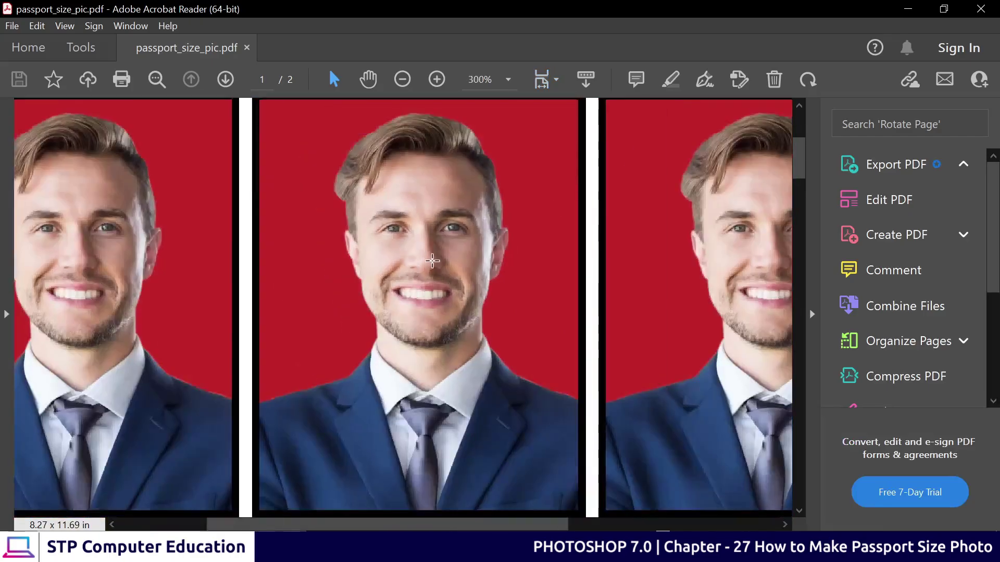
pyautogui.keyDown('ctrl'); pyautogui.scroll(-3, 432, 260); pyautogui.keyUp('ctrl')
pyautogui.keyDown('ctrl'); pyautogui.scroll(-1, 434, 266); pyautogui.keyUp('ctrl')
pyautogui.keyDown('ctrl'); pyautogui.scroll(-1, 435, 268); pyautogui.keyUp('ctrl')
pyautogui.keyDown('ctrl'); pyautogui.scroll(1, 437, 273); pyautogui.keyUp('ctrl')
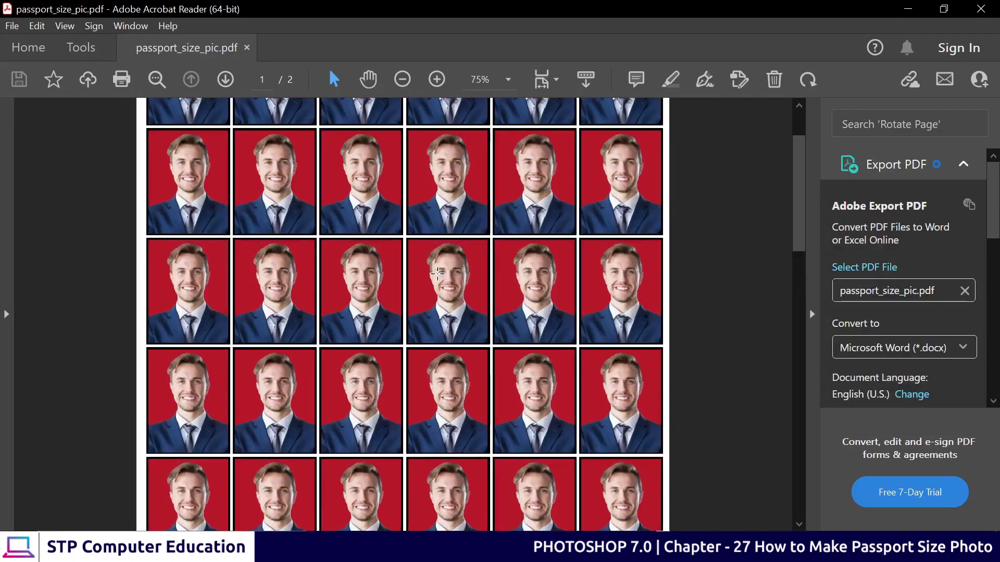
pyautogui.scroll(-5, 440, 281)
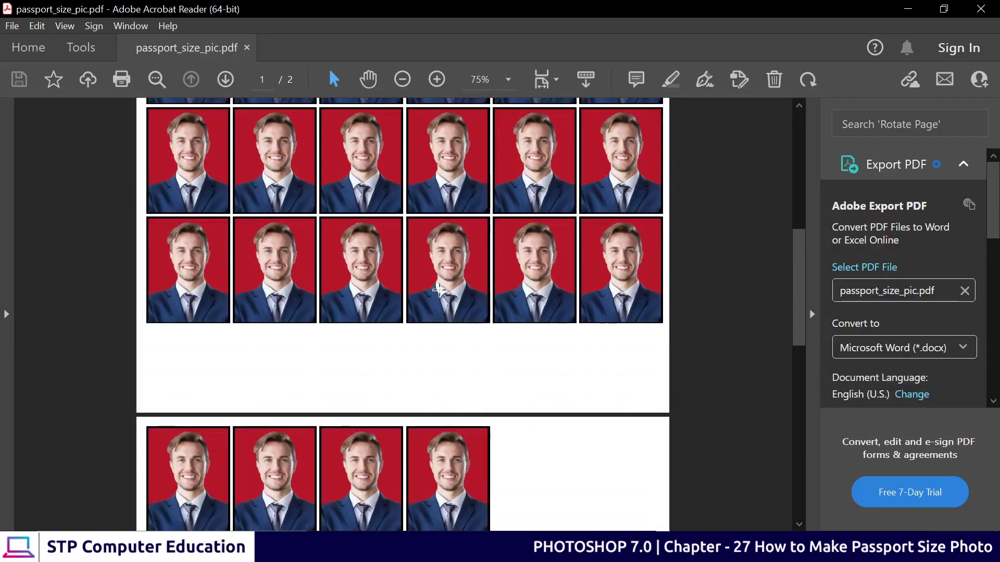
pyautogui.scroll(2, 450, 312)
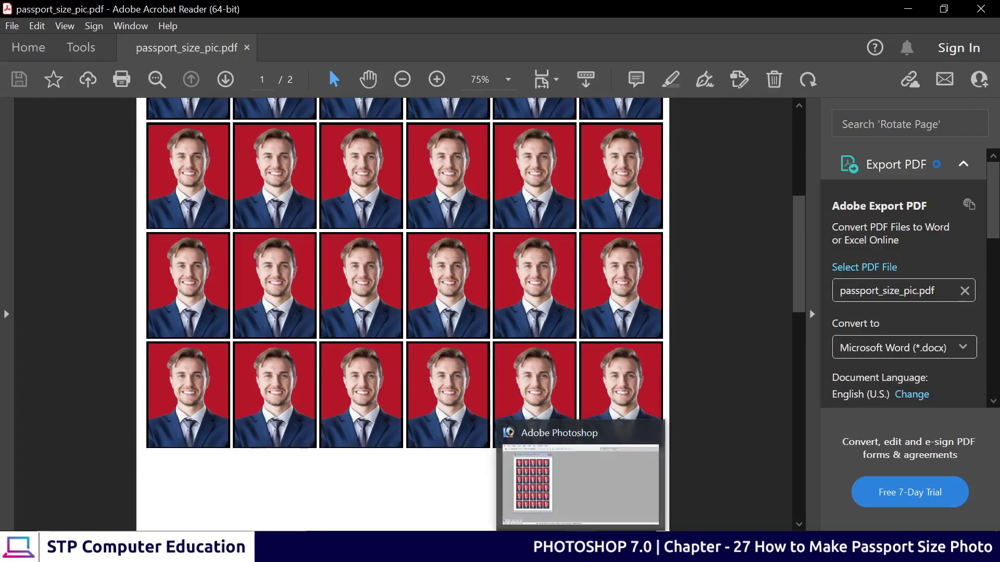
# Switch back to Photoshop's Untitled-1 sheet of 30 photos from the taskbar
pyautogui.click(578, 480)
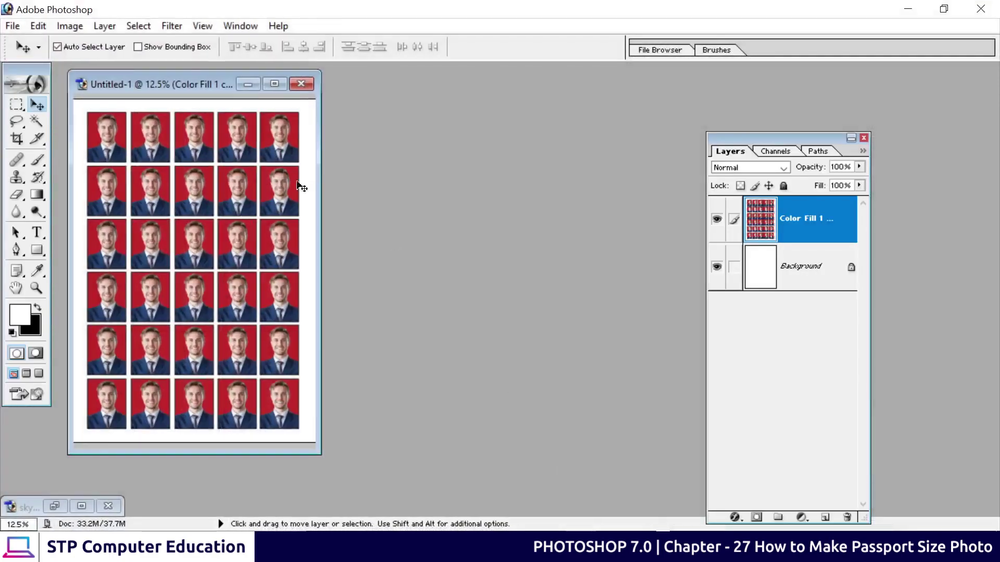